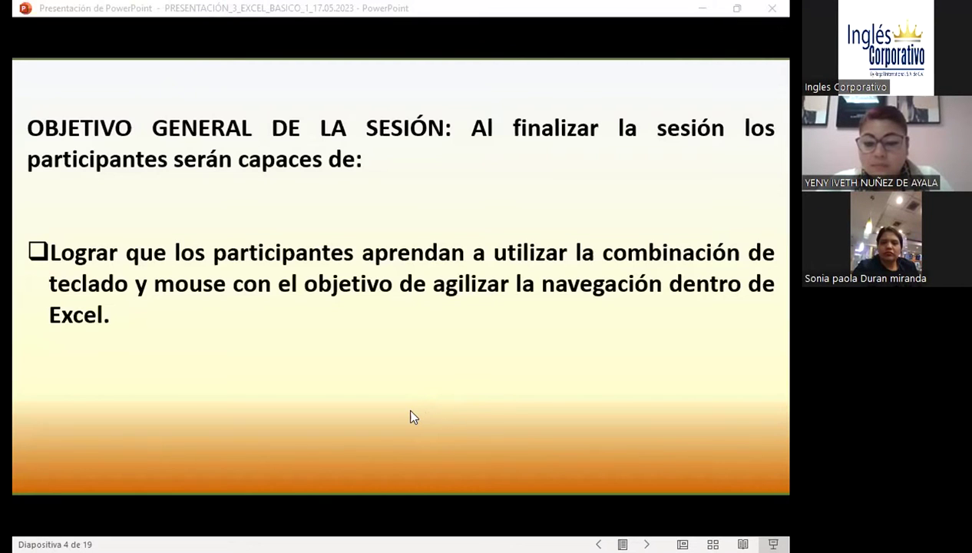
# Step the slideshow back two slides, past Sesión: 3, to the Curso de Excel title slide
pyautogui.press('Left')
pyautogui.press('Left')
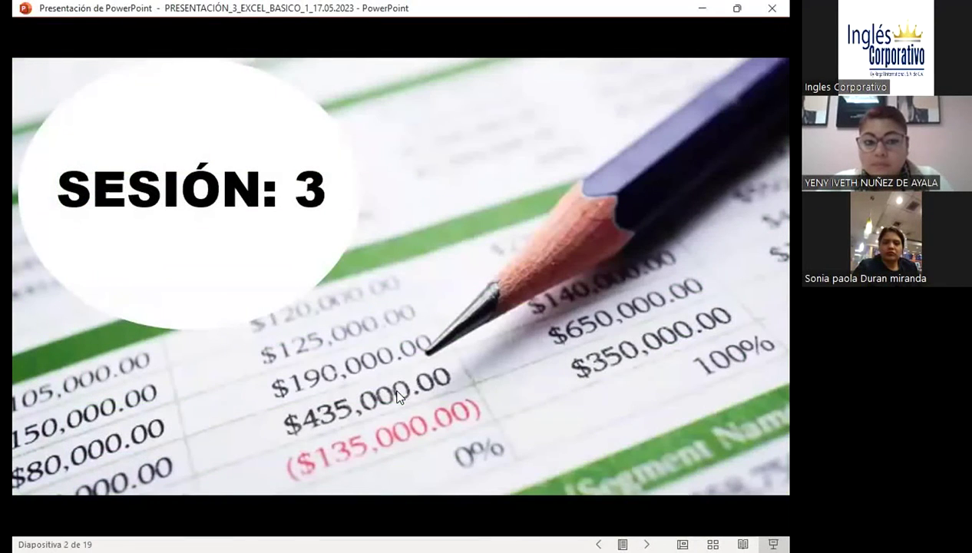
pyautogui.press('Left')
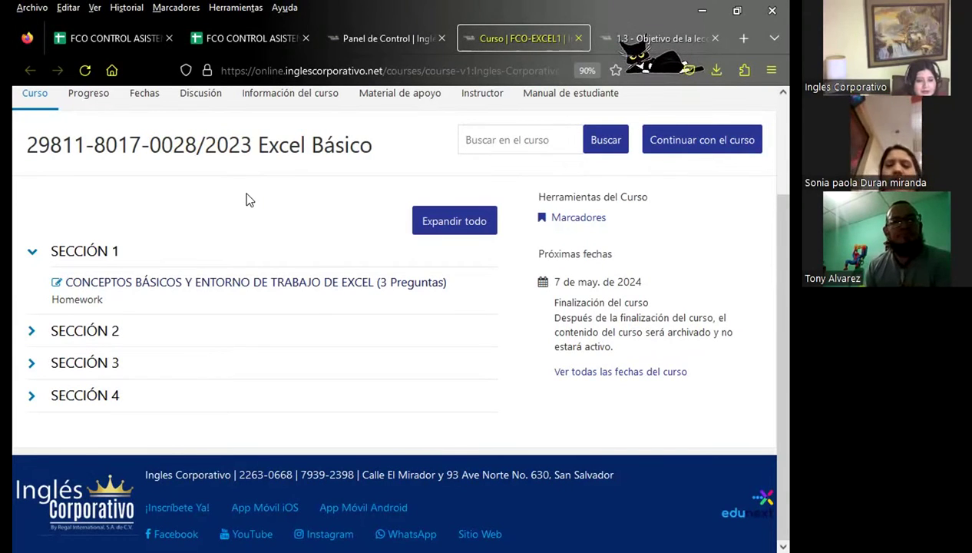
# Show lesson 1.3, 'Objetivo de la lección: Navegación en la hoja de calculo', from its browser tab
pyautogui.click(621, 40)
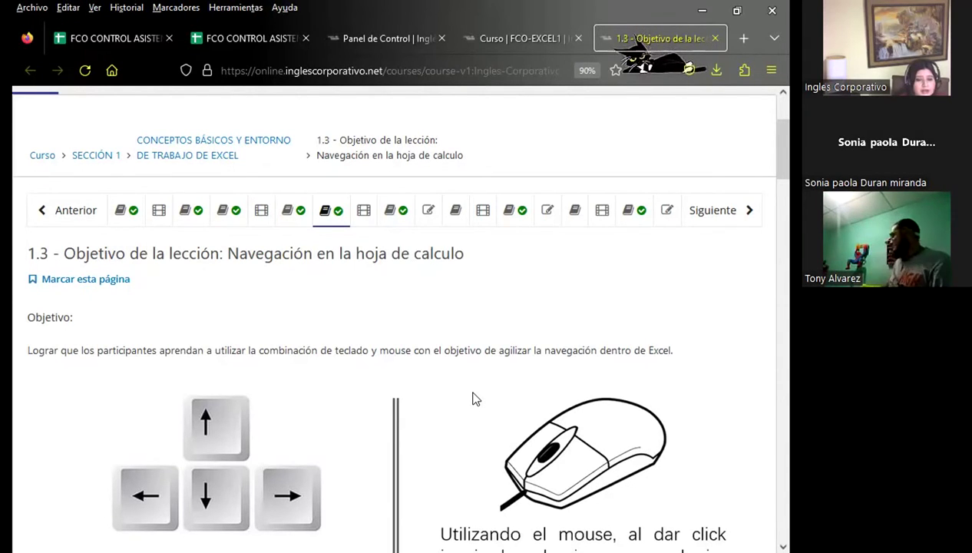
pyautogui.scroll(-2, 471, 397)
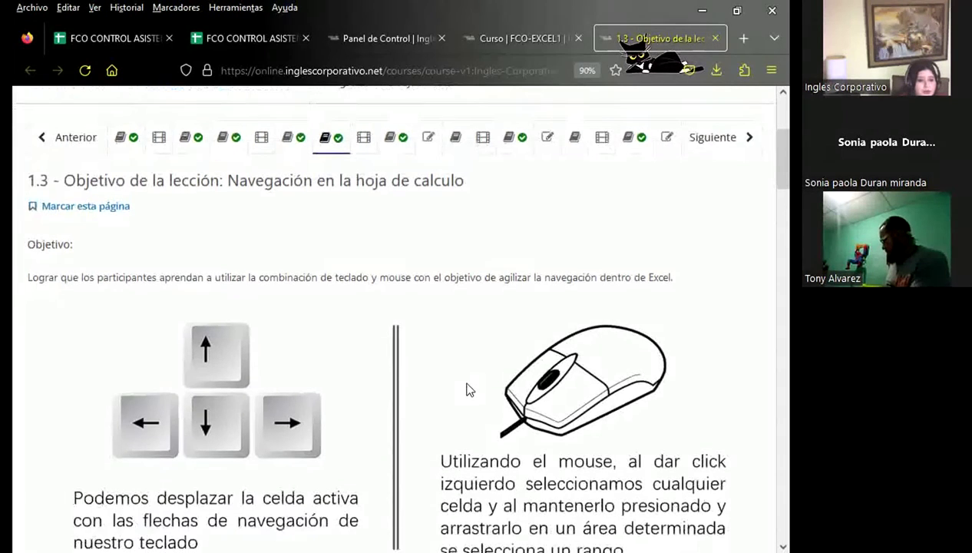
pyautogui.scroll(-2, 471, 397)
pyautogui.scroll(-2, 471, 392)
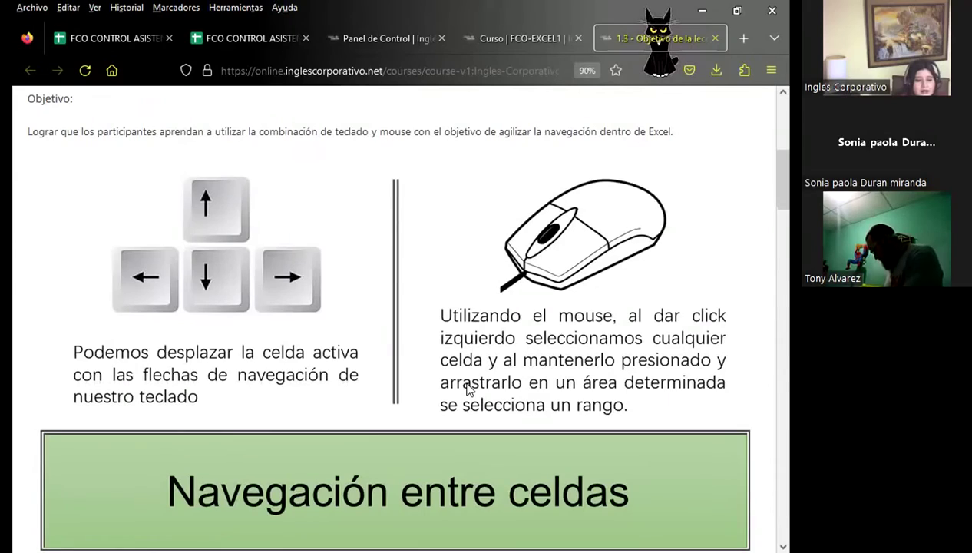
pyautogui.scroll(3, 380, 332)
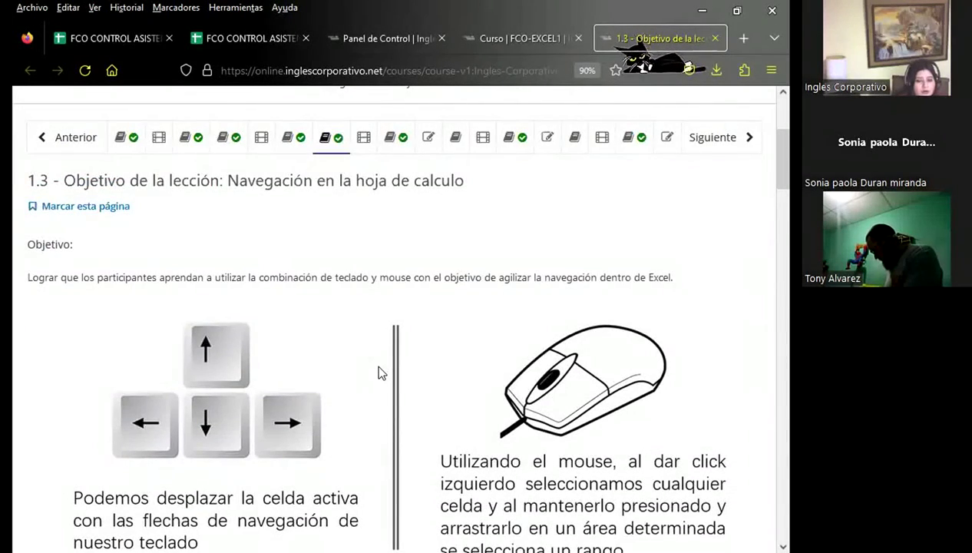
pyautogui.scroll(-3, 380, 374)
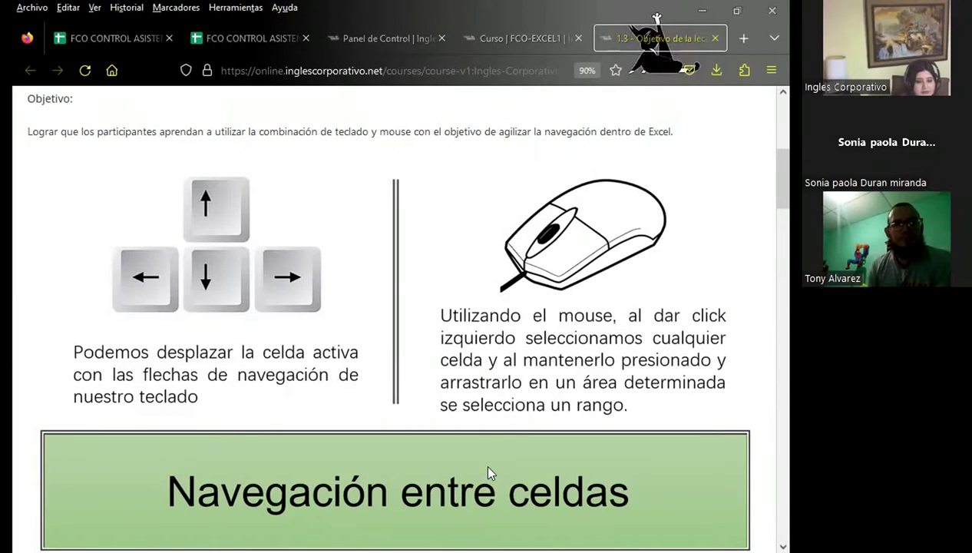
pyautogui.hotkey('alt', 'Tab')
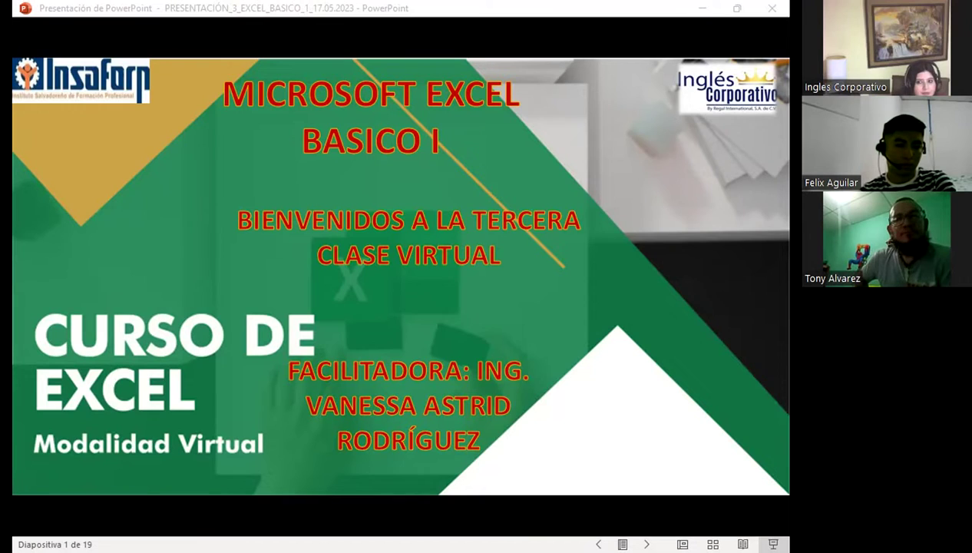
# Advance two slides, through Sesión: 3, to slide 3 of 19, the Agenda
pyautogui.click(559, 404)
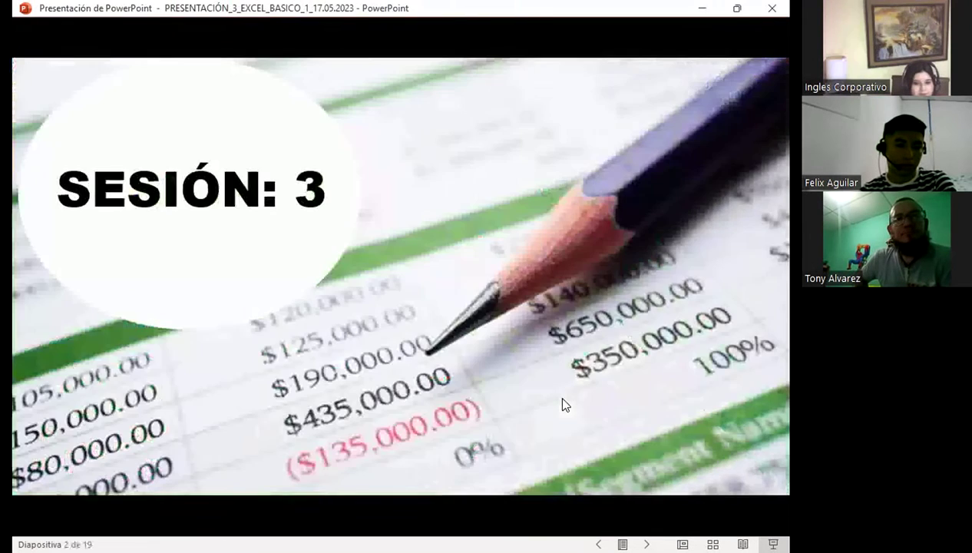
pyautogui.click(561, 399)
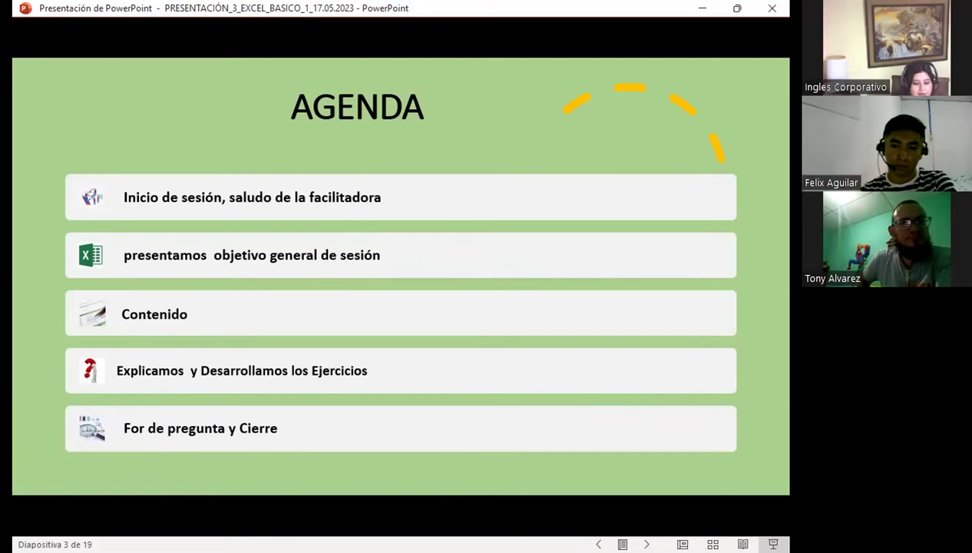
# Advance to slide 4 of 19, the session's general objective
pyautogui.press('Right')
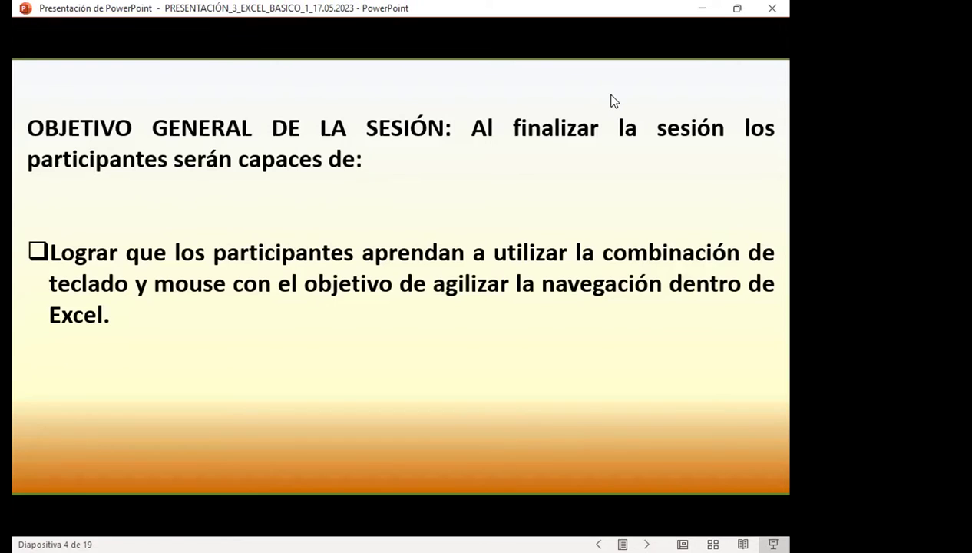
# Advance to slide 5, about selecting cell contents and non-adjacent cells
pyautogui.click(614, 101)
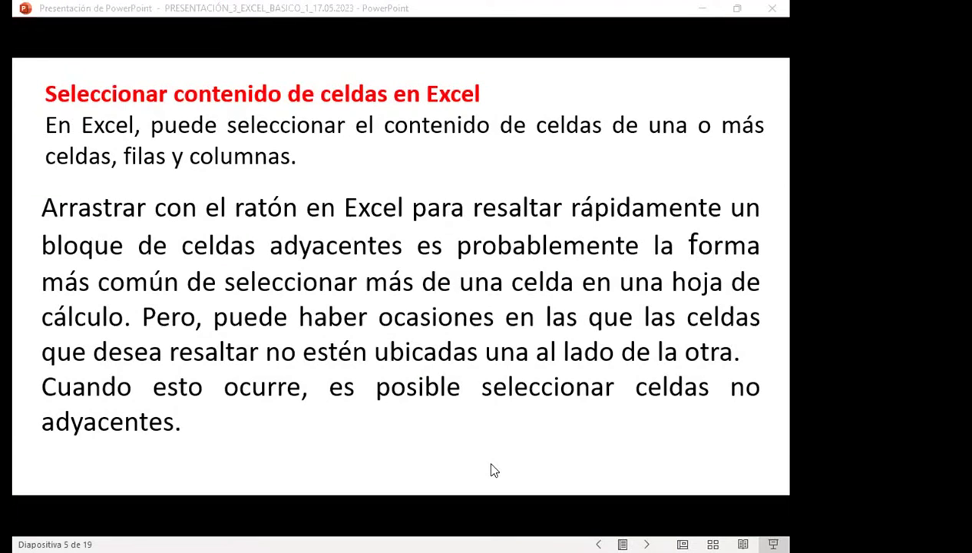
# Switch to the Excel workbook, select the entire sheet with Ctrl+A, then deselect to cell A3
pyautogui.hotkey('alt', 'Tab')
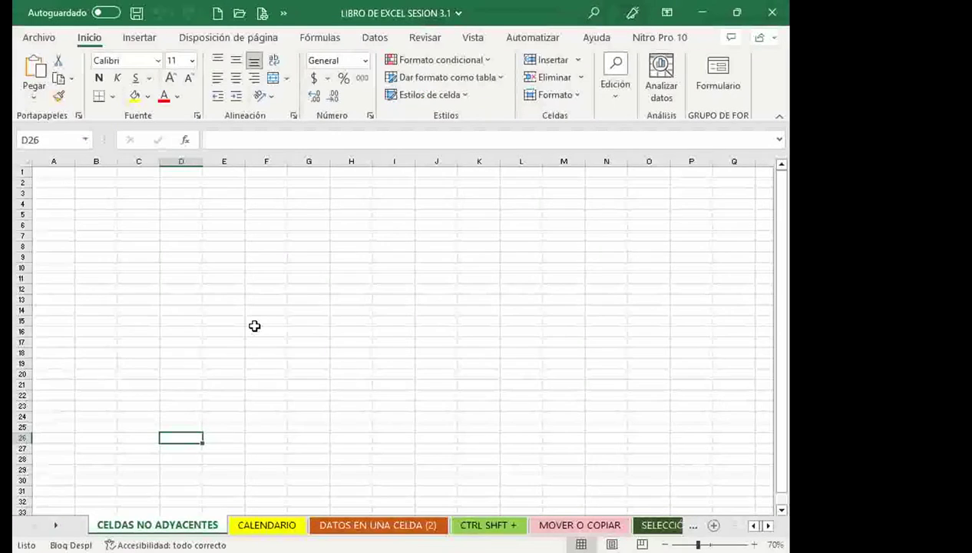
pyautogui.click(254, 326)
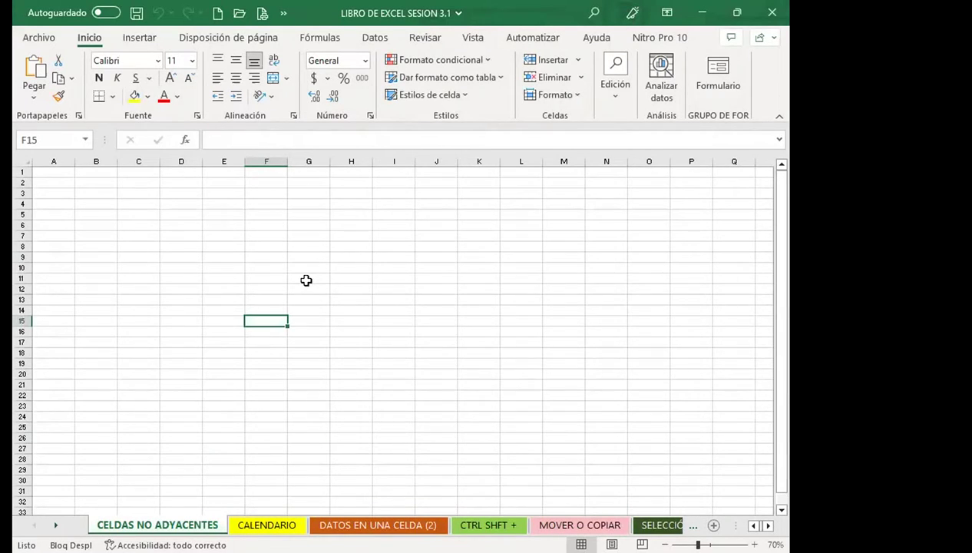
pyautogui.click(57, 162)
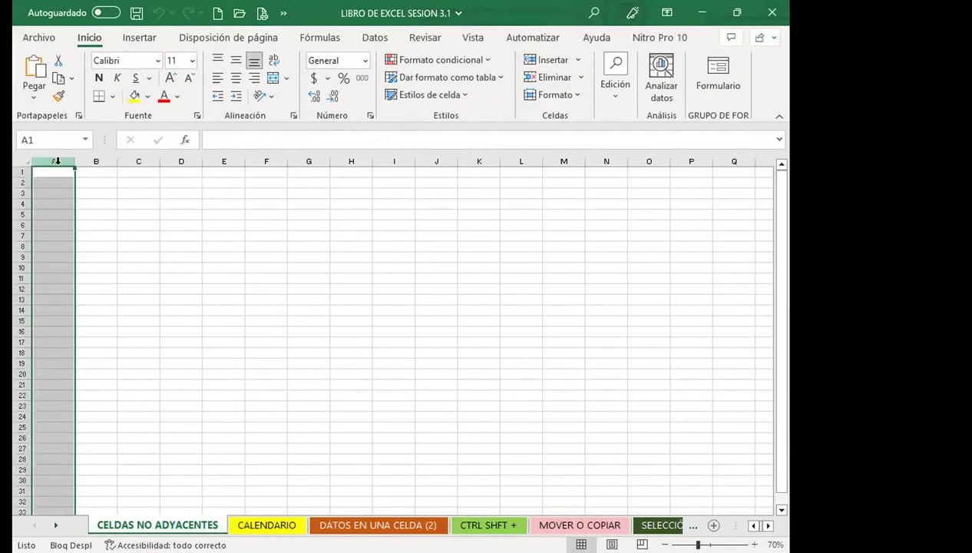
pyautogui.hotkey('ctrl', 'a')
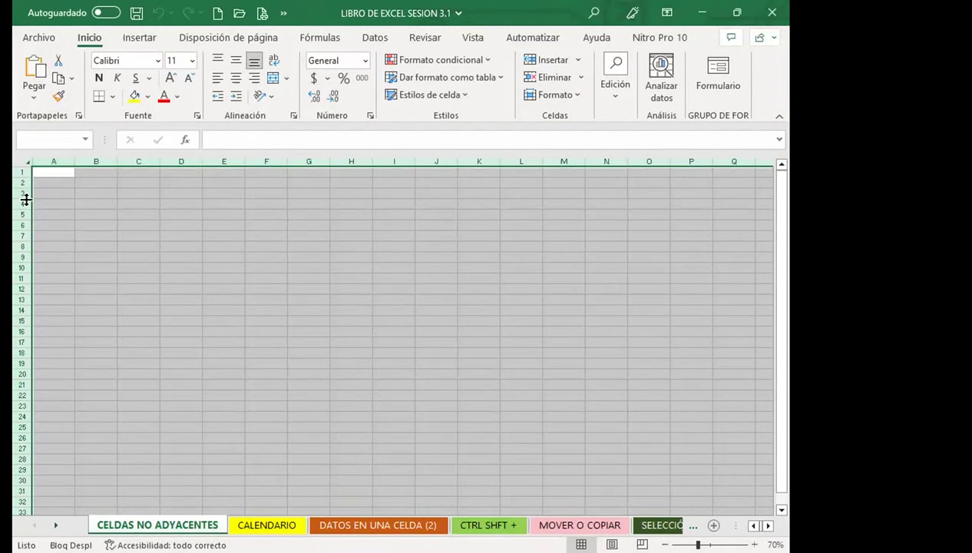
pyautogui.click(25, 161)
pyautogui.click(63, 192)
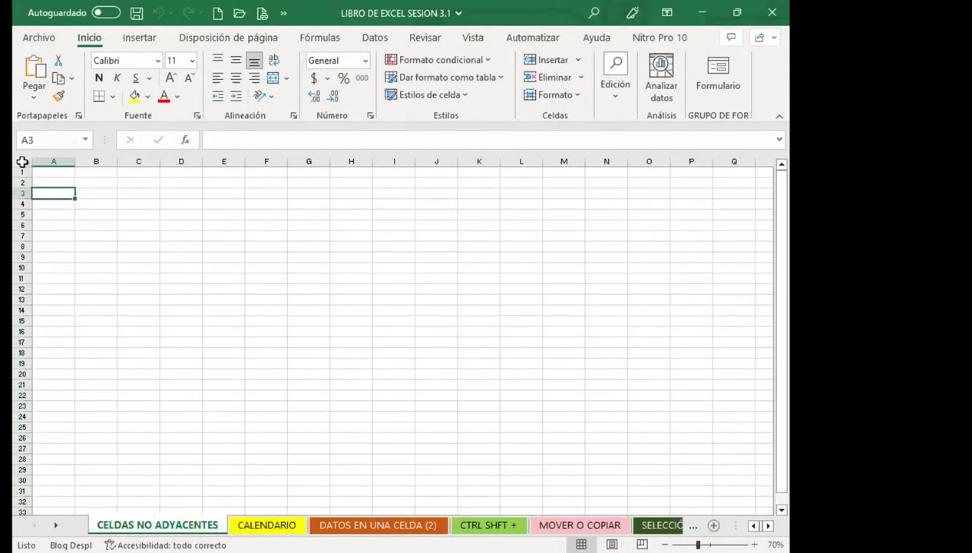
# Reselect the whole sheet, then pick C4 and J16 and select all again with Ctrl+A
pyautogui.click(22, 162)
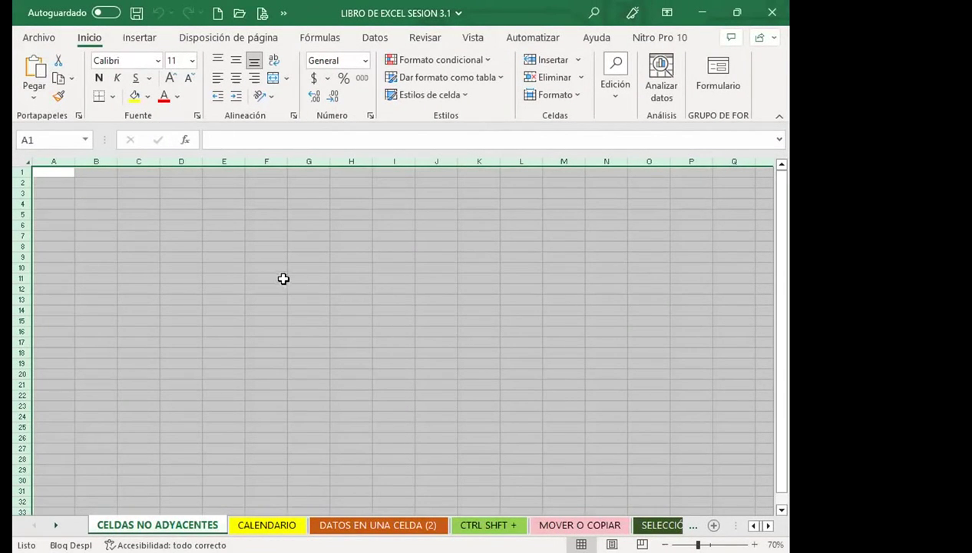
pyautogui.click(176, 227)
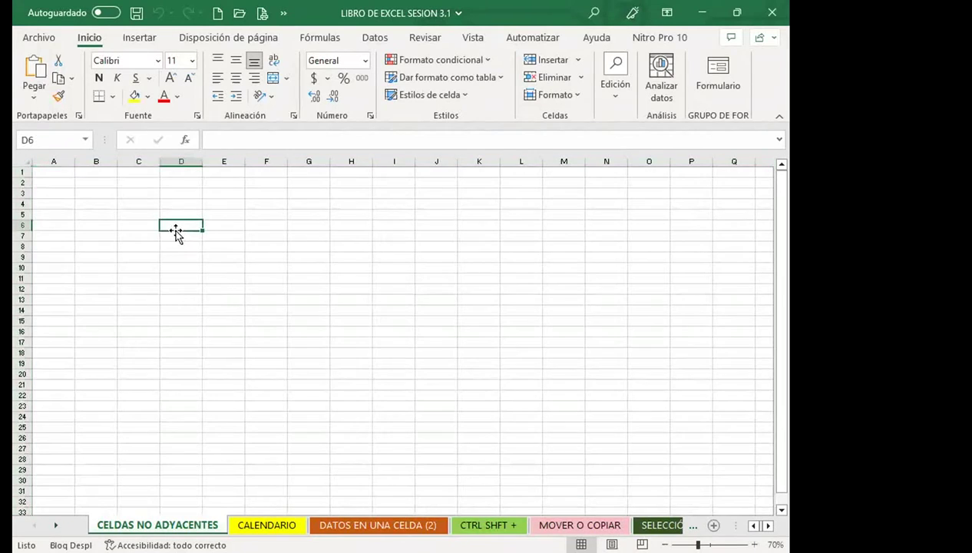
pyautogui.click(125, 201)
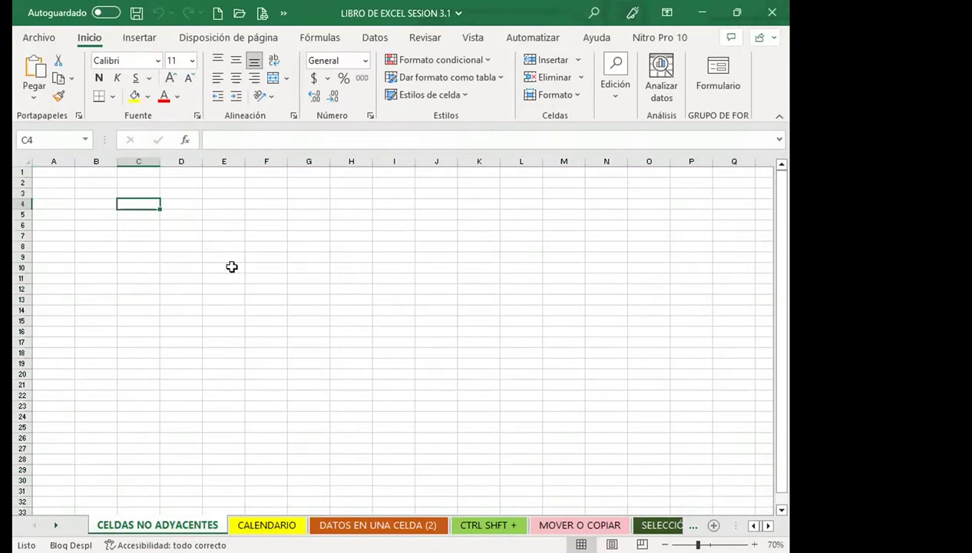
pyautogui.click(440, 331)
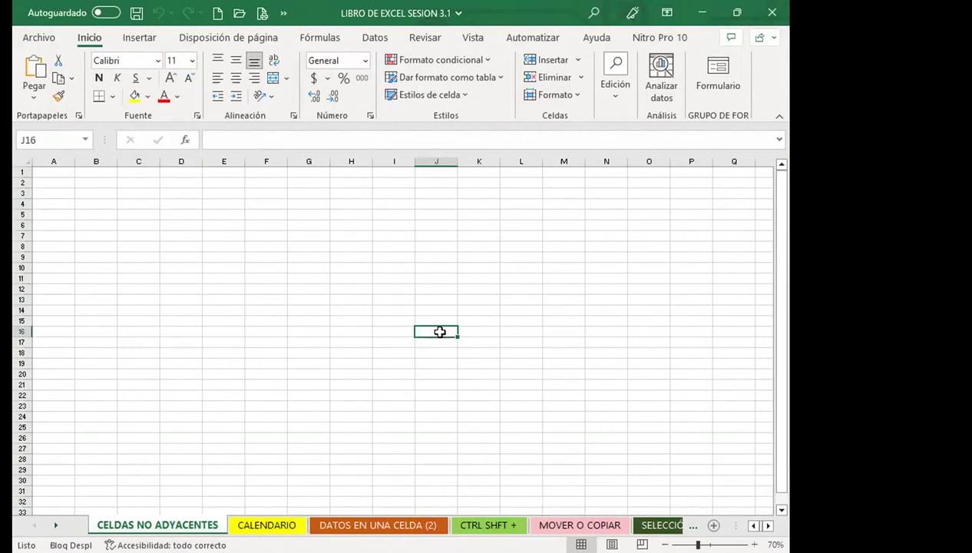
pyautogui.hotkey('ctrl', 'a')
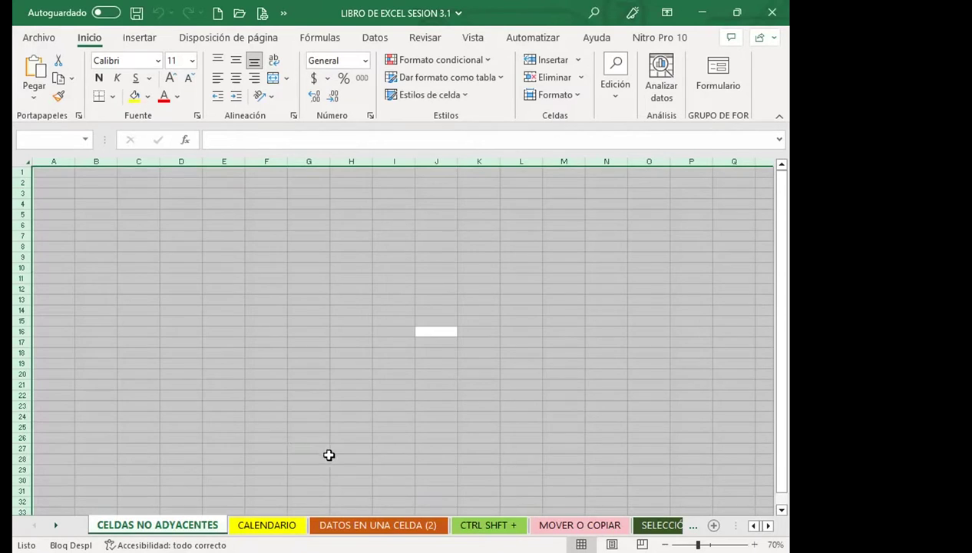
pyautogui.click(332, 415)
# Cancel the select-all by picking cell G14, then move to cell B13
pyautogui.click(292, 310)
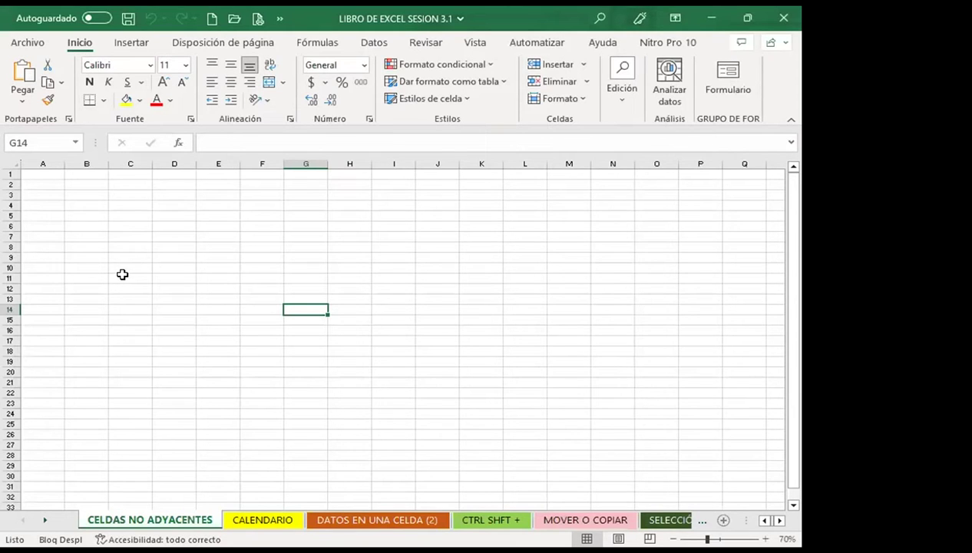
pyautogui.click(82, 295)
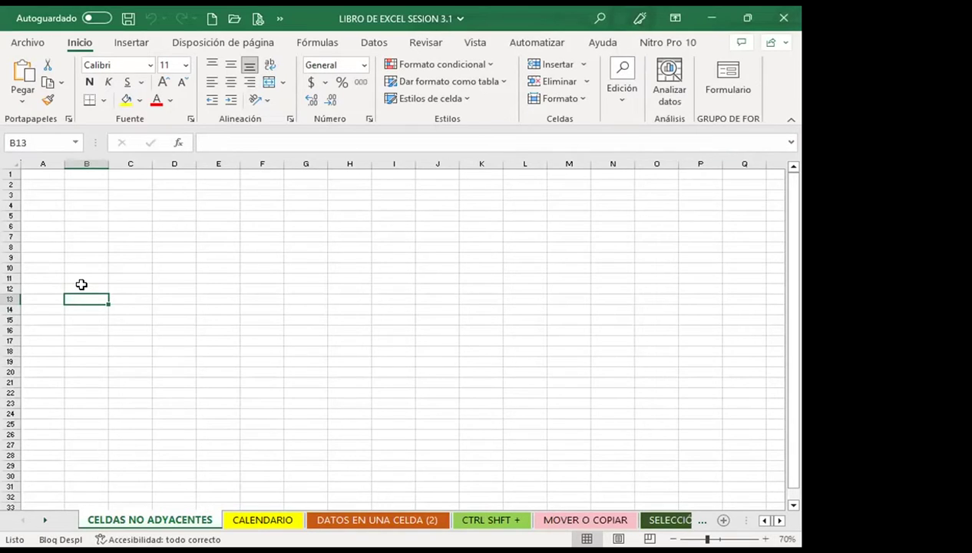
# Select cells A1:A17 and extend the selection across entire rows 1–17
pyautogui.click(83, 244)
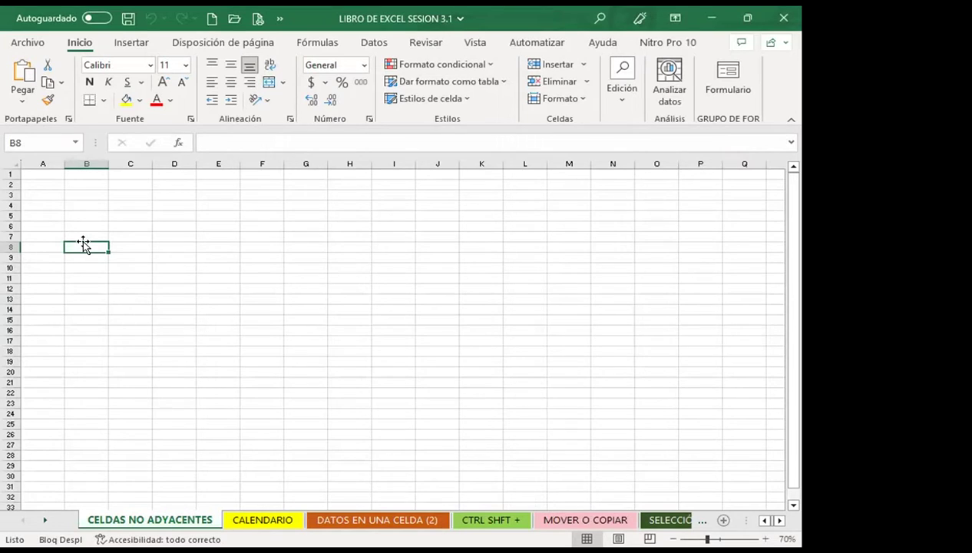
pyautogui.click(67, 203)
pyautogui.moveTo(43, 175)
pyautogui.mouseDown()
pyautogui.moveTo(52, 345)
pyautogui.moveTo(57, 338)
pyautogui.mouseUp()
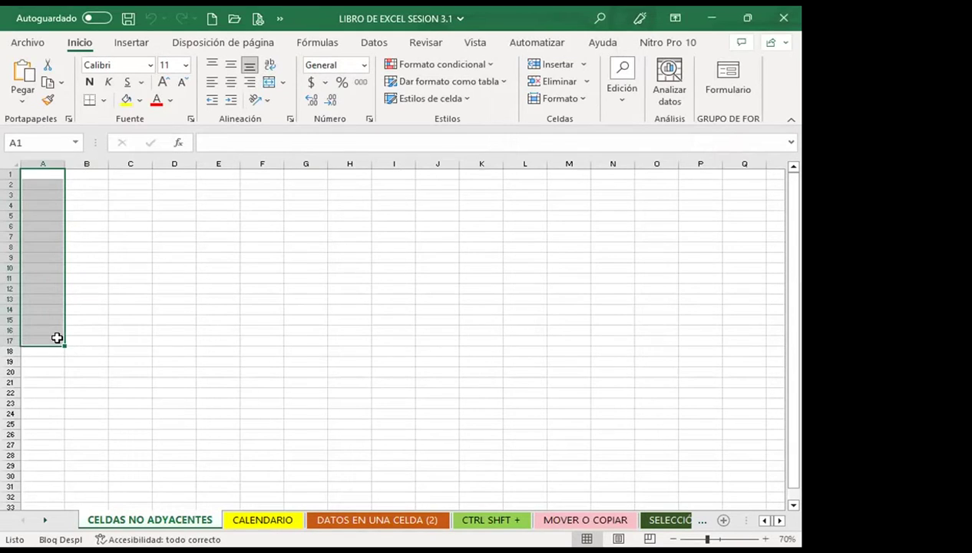
pyautogui.hotkey('ctrl', 'shift', 'Right')
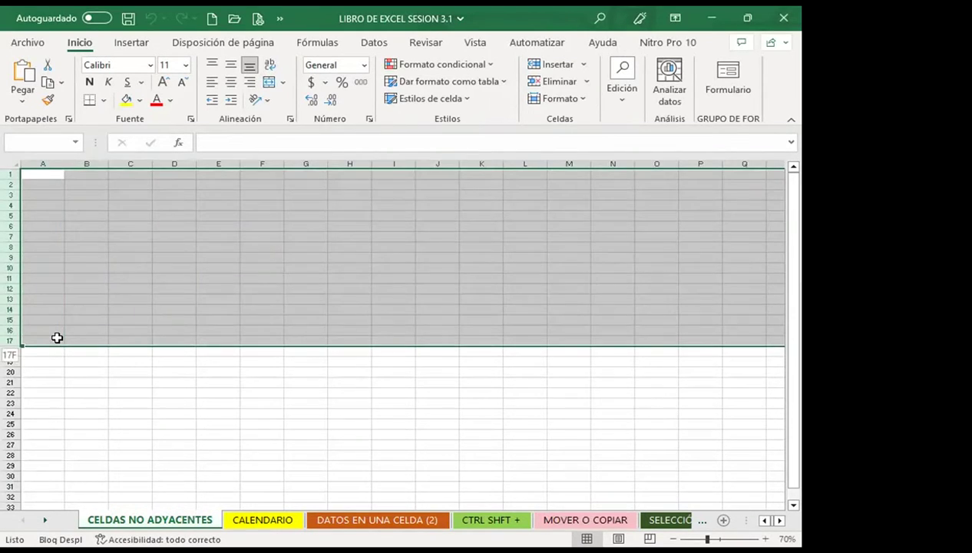
pyautogui.scroll(-10, 57, 338)
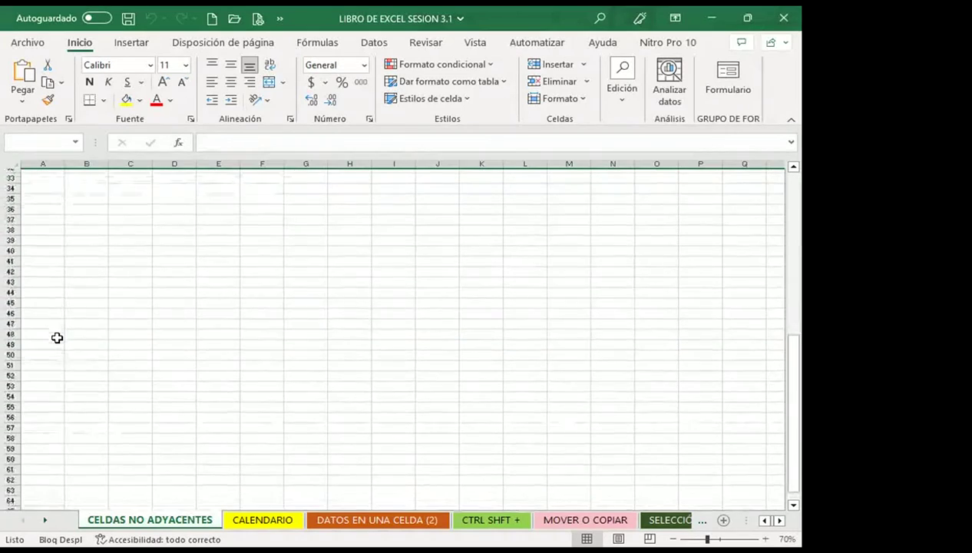
pyautogui.scroll(10, 56, 338)
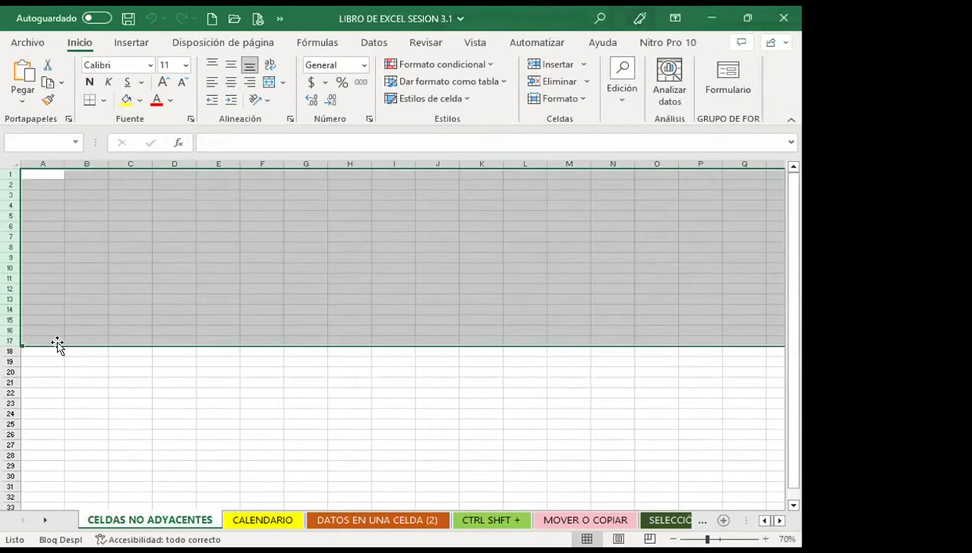
pyautogui.press('Return')
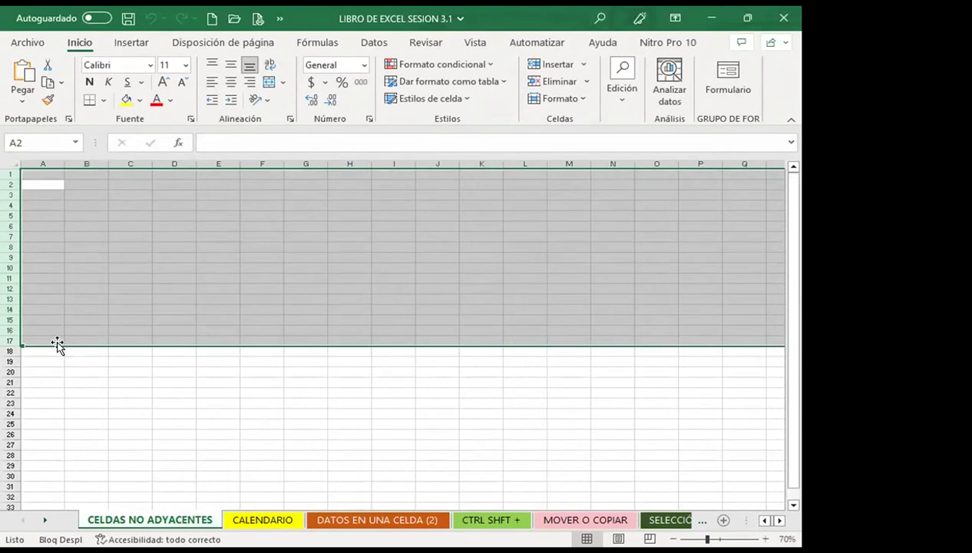
pyautogui.scroll(-2, 58, 344)
pyautogui.scroll(1, 57, 344)
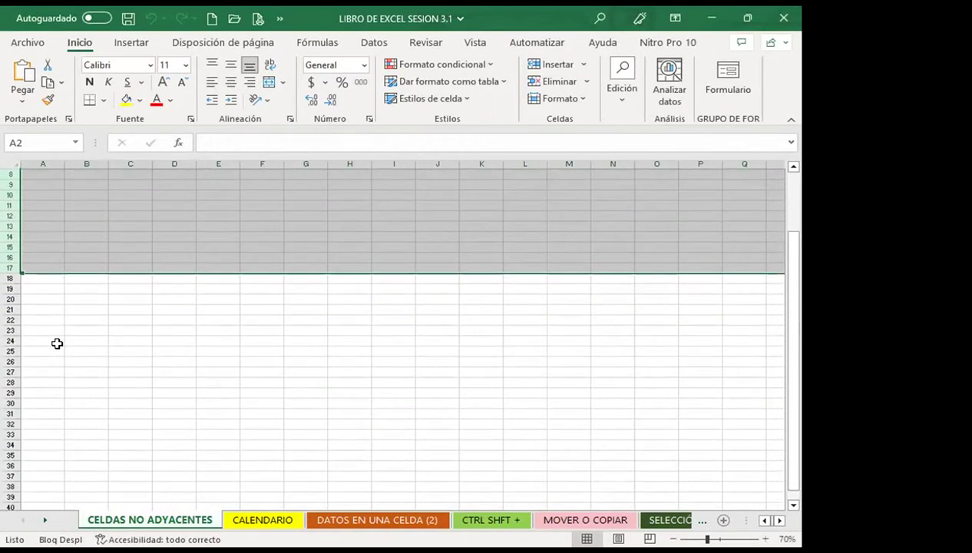
pyautogui.scroll(2, 77, 299)
pyautogui.click(81, 266)
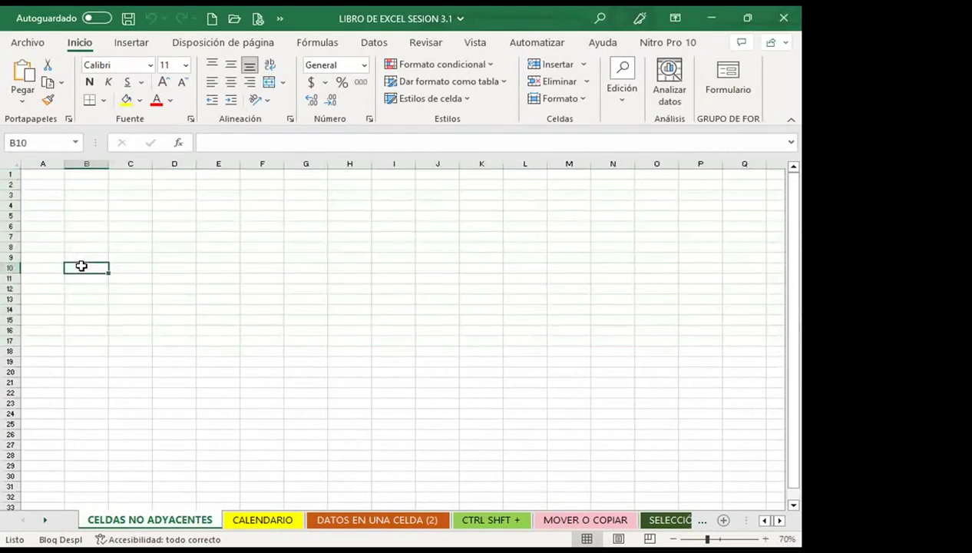
pyautogui.click(47, 176)
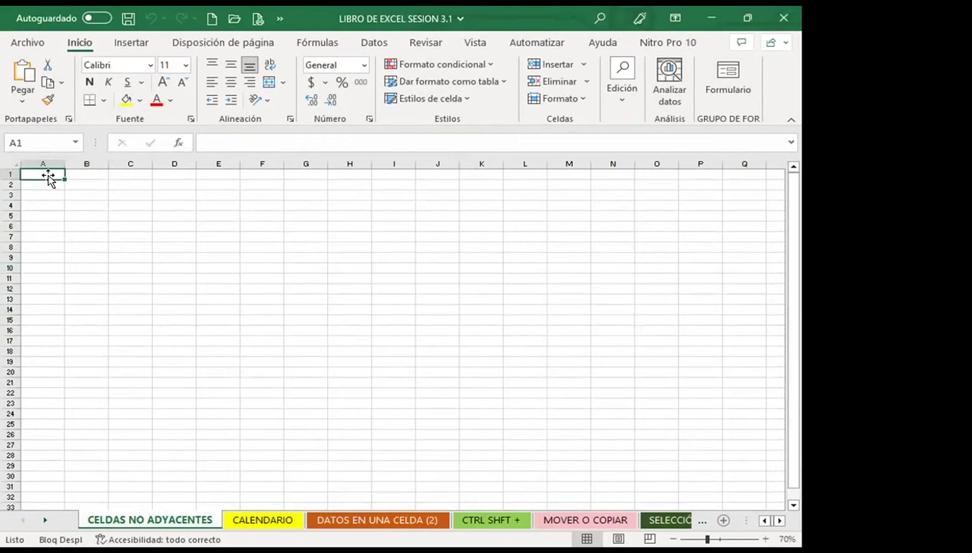
pyautogui.scroll(-6, 47, 177)
pyautogui.scroll(-4, 48, 175)
pyautogui.scroll(-1, 48, 175)
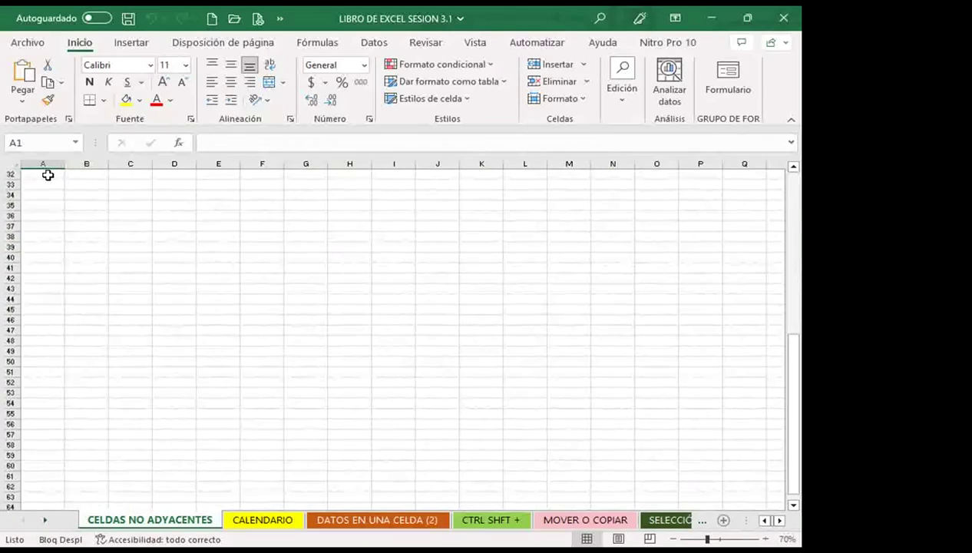
pyautogui.scroll(-1, 48, 175)
pyautogui.scroll(-1, 48, 175)
pyautogui.scroll(-7, 48, 175)
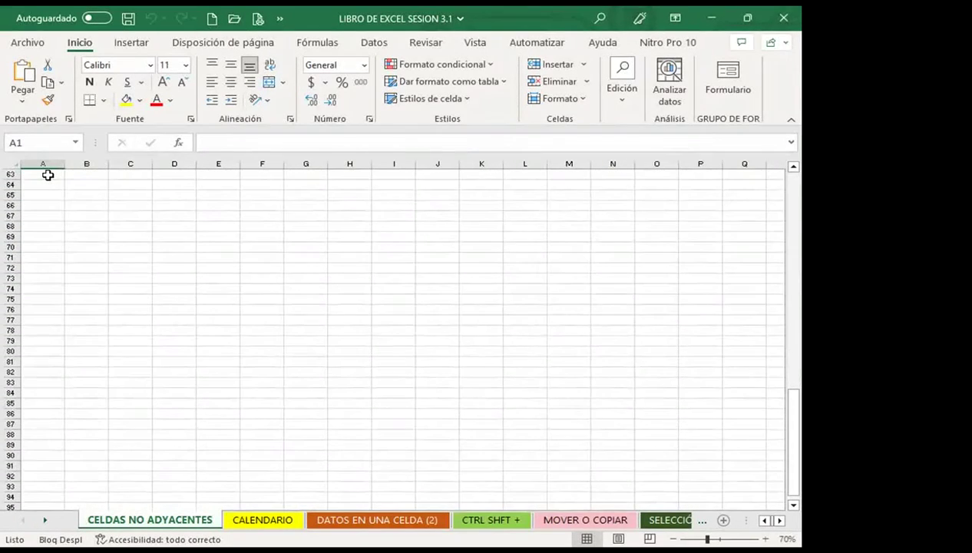
pyautogui.scroll(-4, 48, 175)
pyautogui.scroll(-3, 47, 175)
pyautogui.scroll(-3, 47, 175)
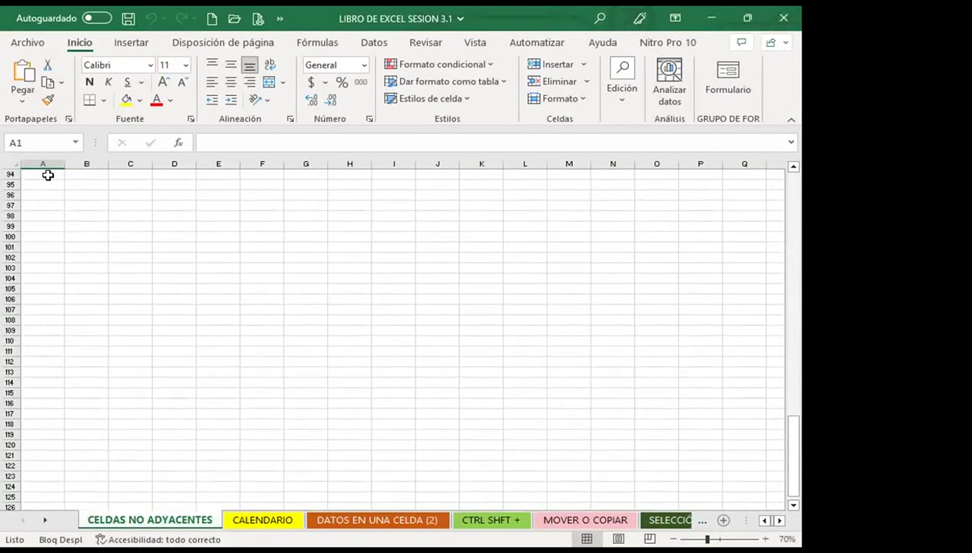
pyautogui.scroll(3, 48, 175)
pyautogui.scroll(4, 48, 175)
pyautogui.scroll(4, 48, 176)
pyautogui.scroll(3, 48, 175)
pyautogui.scroll(4, 47, 175)
pyautogui.scroll(5, 47, 175)
pyautogui.scroll(6, 48, 175)
pyautogui.scroll(2, 47, 175)
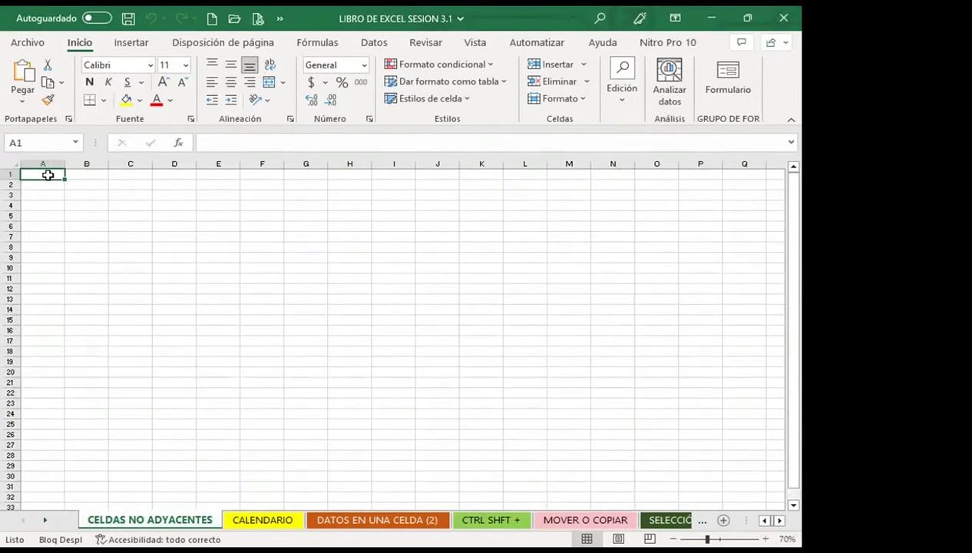
pyautogui.scroll(-10, 47, 175)
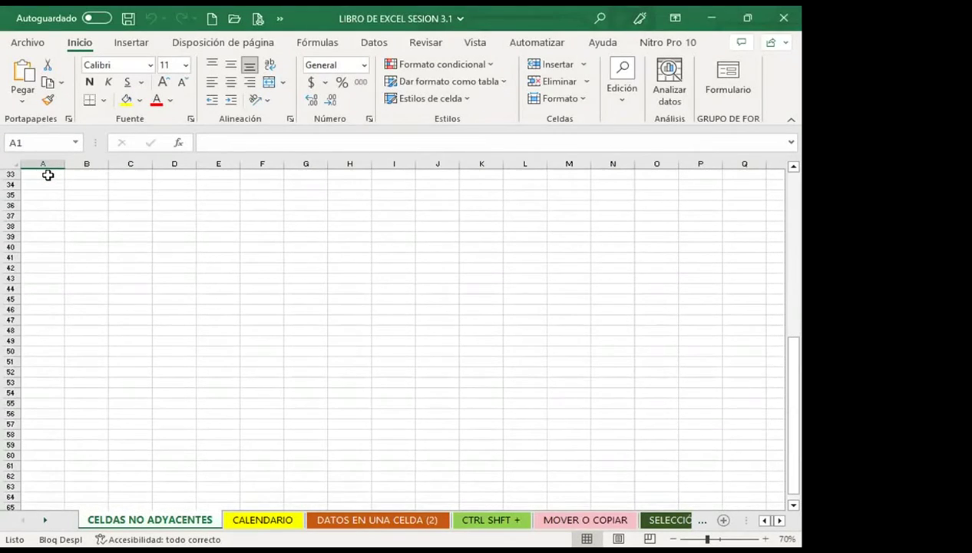
pyautogui.scroll(1, 47, 175)
pyautogui.scroll(3, 47, 175)
pyautogui.scroll(4, 48, 175)
pyautogui.scroll(3, 47, 175)
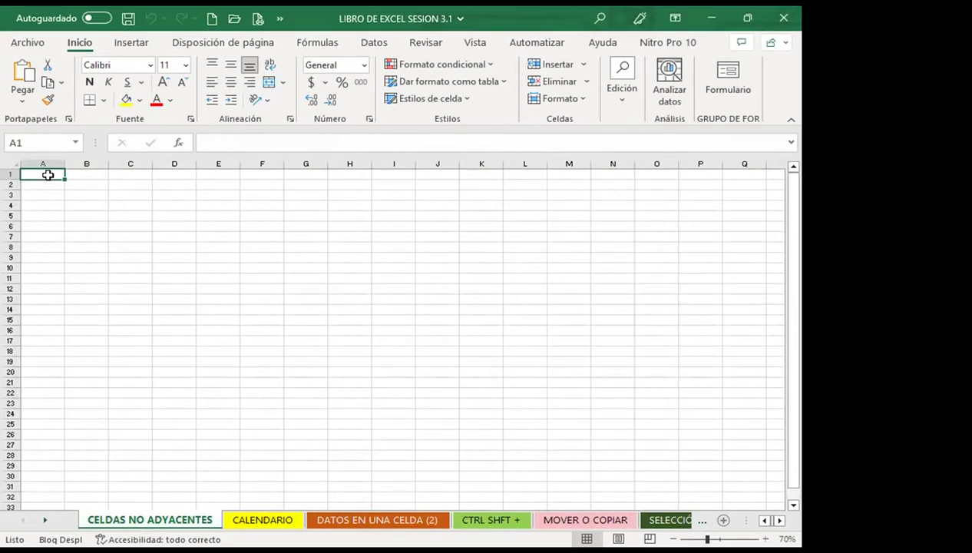
pyautogui.hotkey('ctrl', 'space')
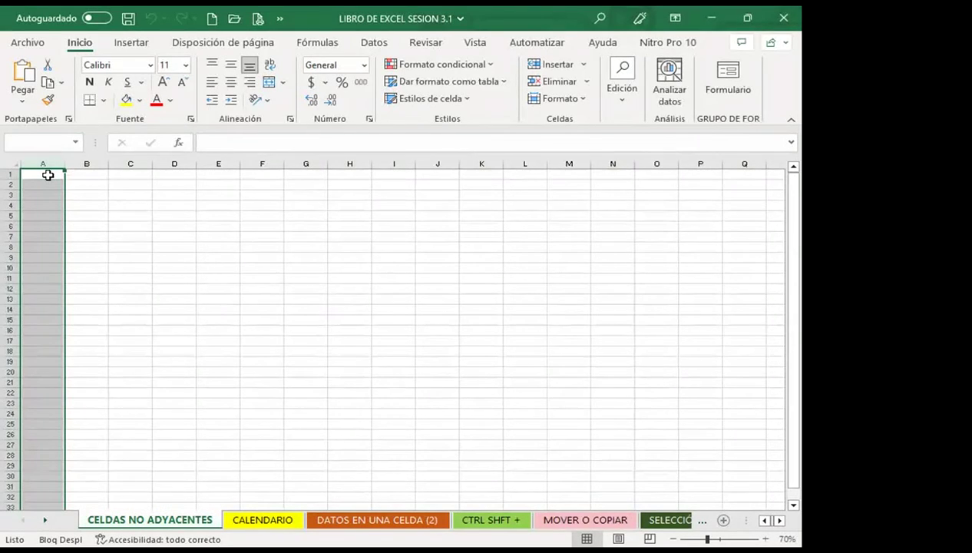
pyautogui.hotkey('ctrl', 'a')
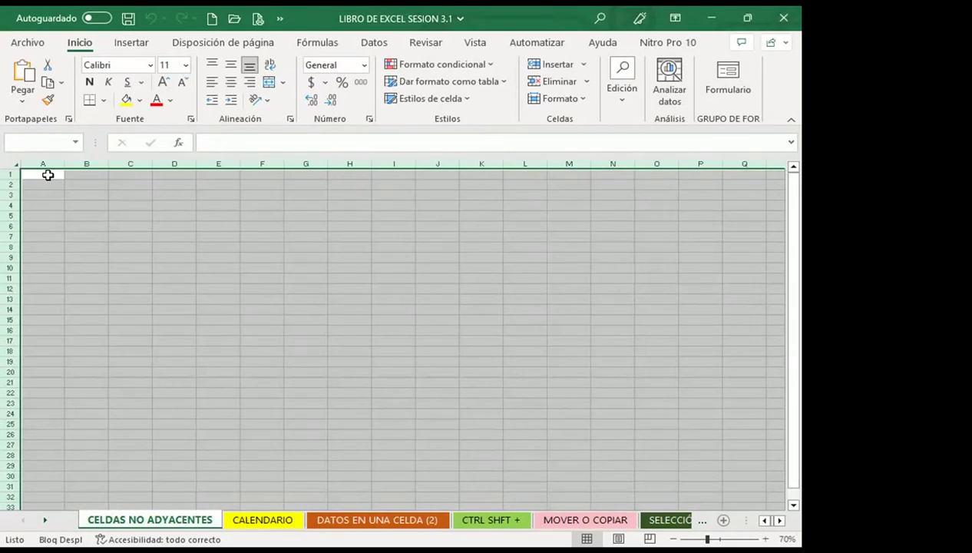
pyautogui.click(48, 175)
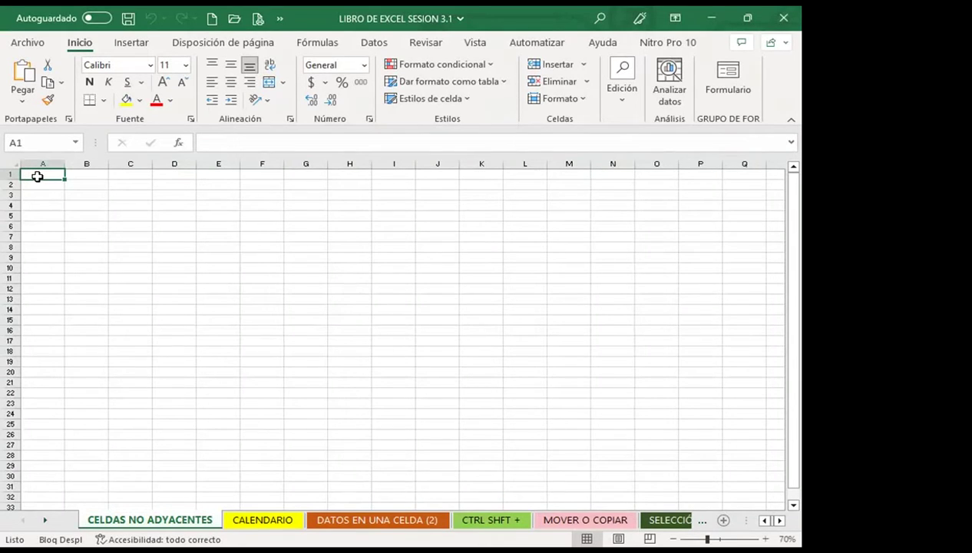
# Mark the H: A1:A20, crossbar cell B9, and C1:C20 as a multi-selection
pyautogui.moveTo(37, 177); pyautogui.dragTo(57, 366)
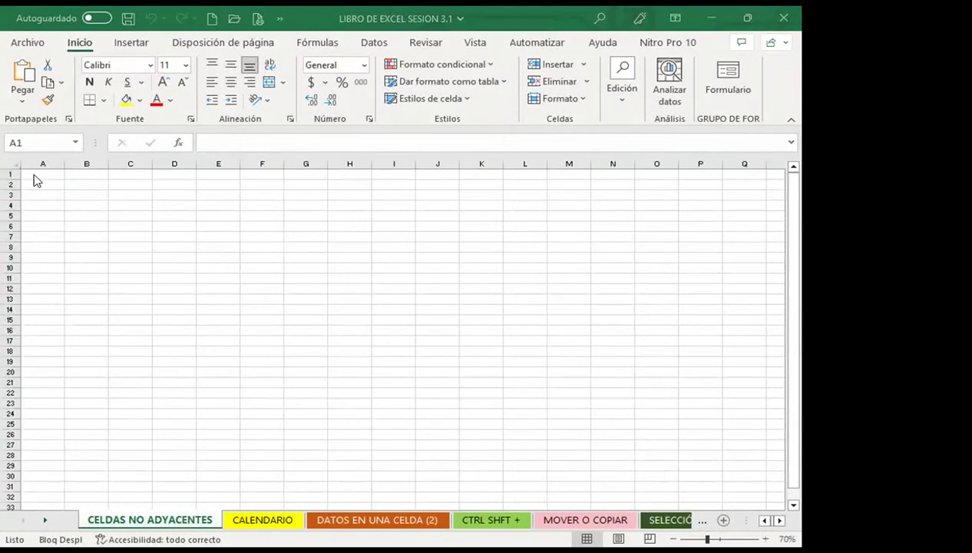
pyautogui.moveTo(34, 180); pyautogui.dragTo(43, 372)
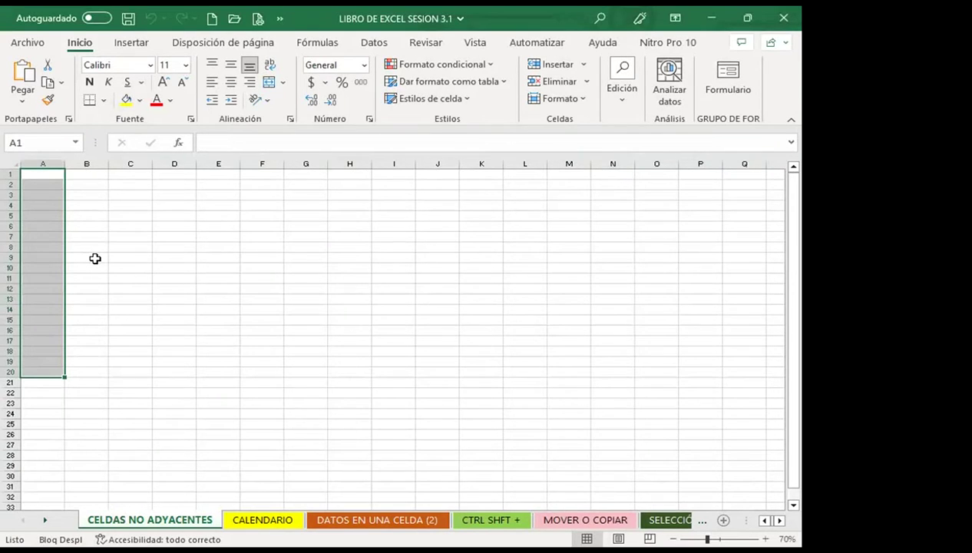
pyautogui.keyDown('ctrl'); pyautogui.click(86, 258); pyautogui.keyUp('ctrl')
pyautogui.moveTo(130, 174); pyautogui.dragTo(132, 370)
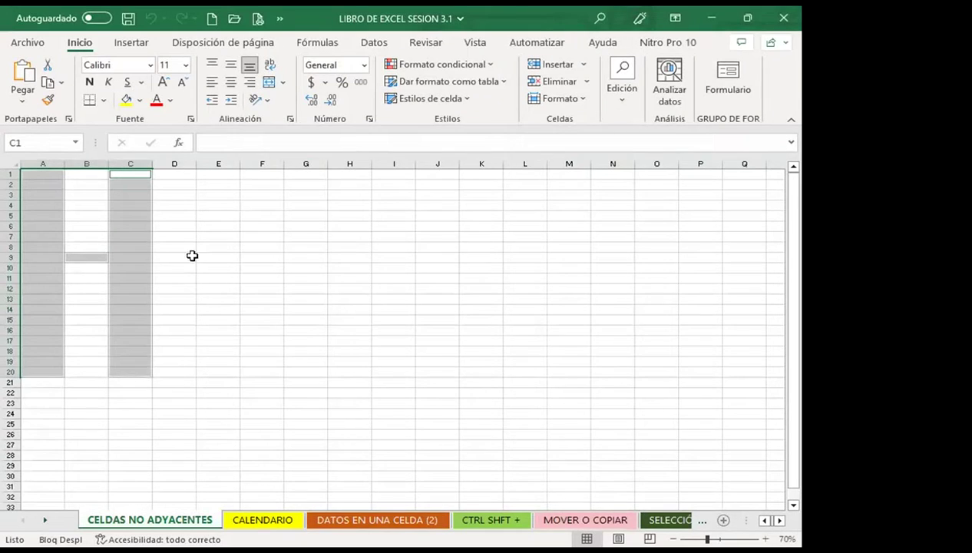
# Add the O with E1:E20, G1:G20, F1 and F20, plus a stray column J range
pyautogui.keyDown('ctrl'); pyautogui.moveTo(221, 176); pyautogui.dragTo(206, 371); pyautogui.keyUp('ctrl')
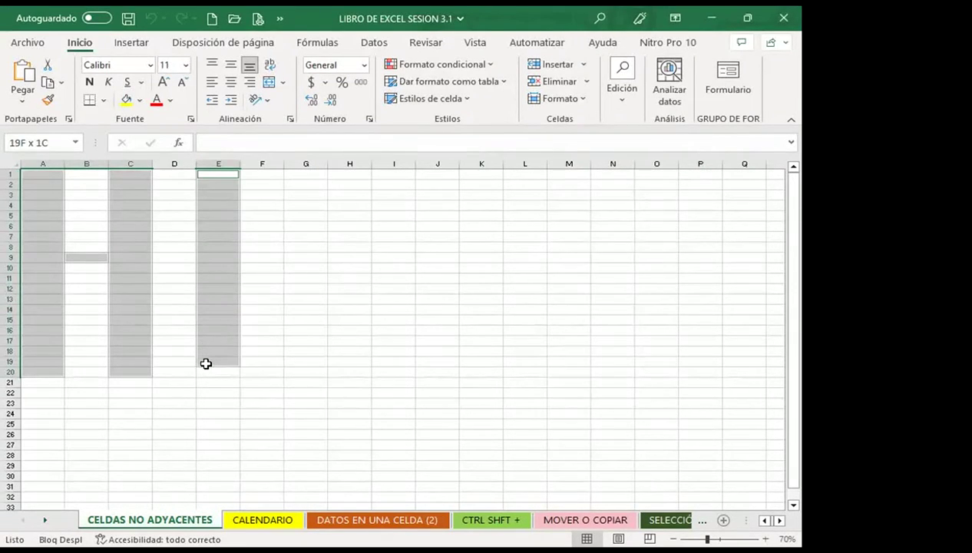
pyautogui.keyDown('ctrl'); pyautogui.moveTo(306, 175); pyautogui.dragTo(296, 366); pyautogui.keyUp('ctrl')
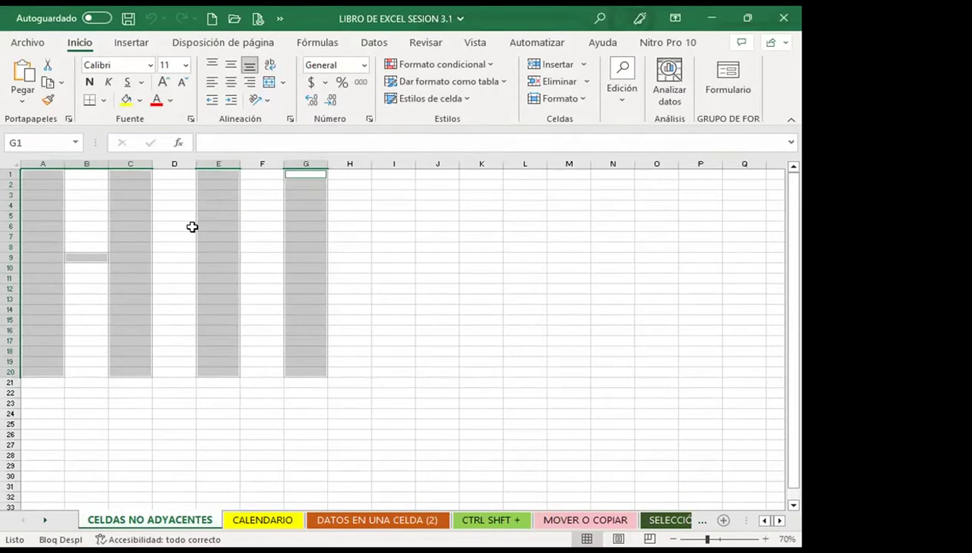
pyautogui.keyDown('ctrl'); pyautogui.moveTo(262, 174); pyautogui.dragTo(265, 369); pyautogui.keyUp('ctrl')
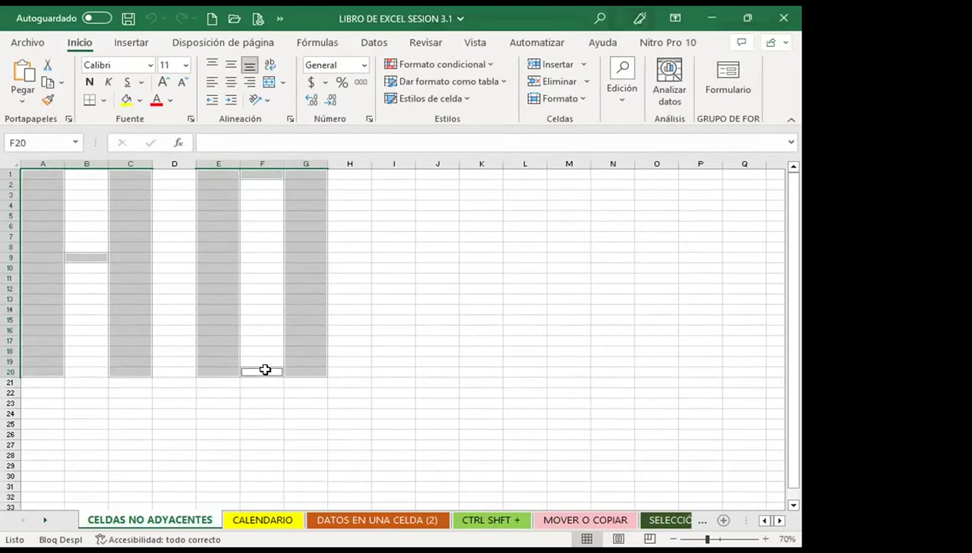
pyautogui.keyDown('ctrl'); pyautogui.moveTo(421, 178); pyautogui.dragTo(426, 298); pyautogui.keyUp('ctrl')
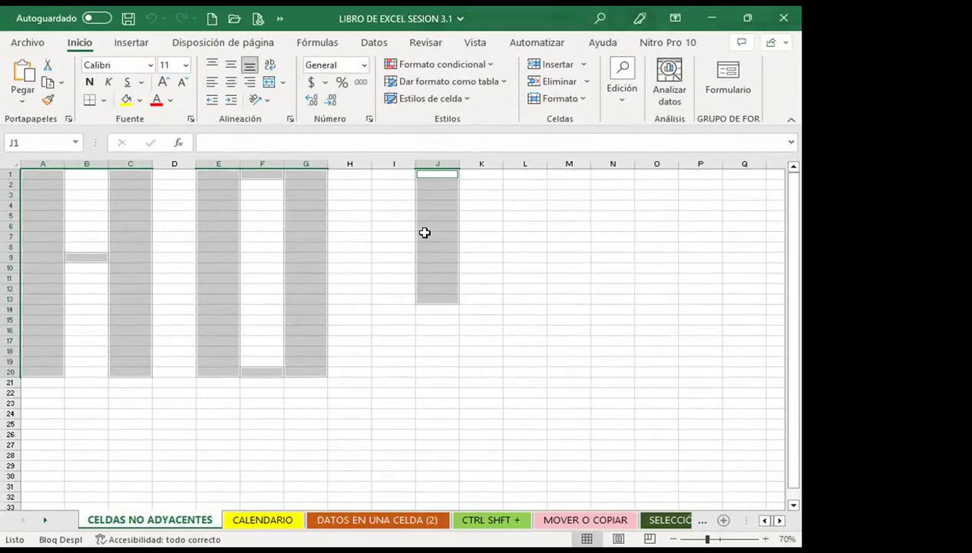
# Drop the stray column J range, add the L (I1:I20, J19:K20) and A sides M1:M20, O1:O20
pyautogui.moveTo(432, 297); pyautogui.dragTo(430, 170)
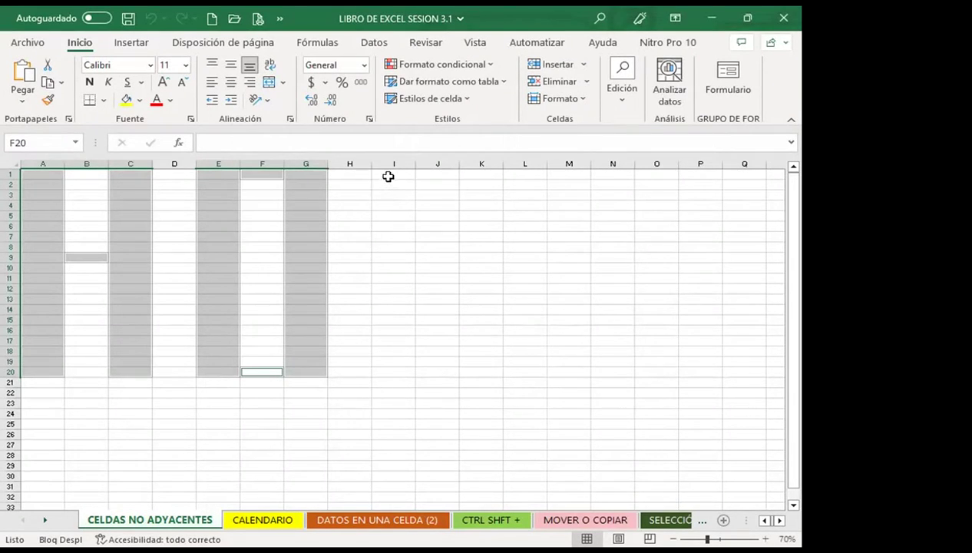
pyautogui.moveTo(388, 173); pyautogui.dragTo(382, 373)
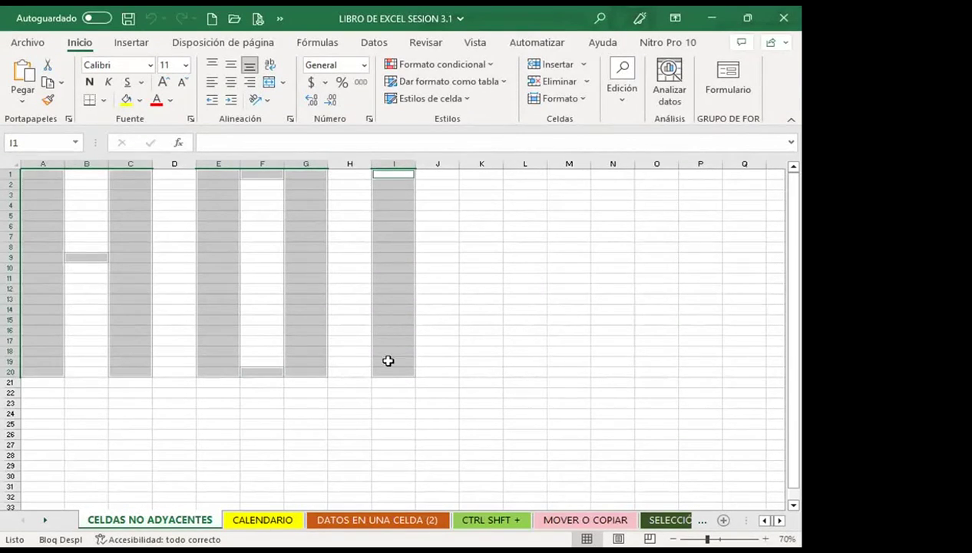
pyautogui.moveTo(424, 361); pyautogui.dragTo(472, 372)
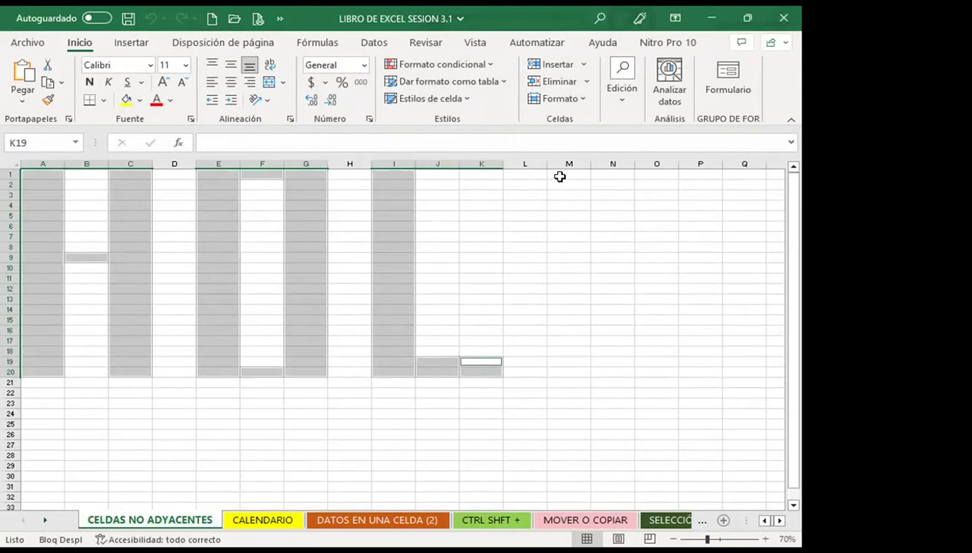
pyautogui.moveTo(565, 175); pyautogui.dragTo(568, 374)
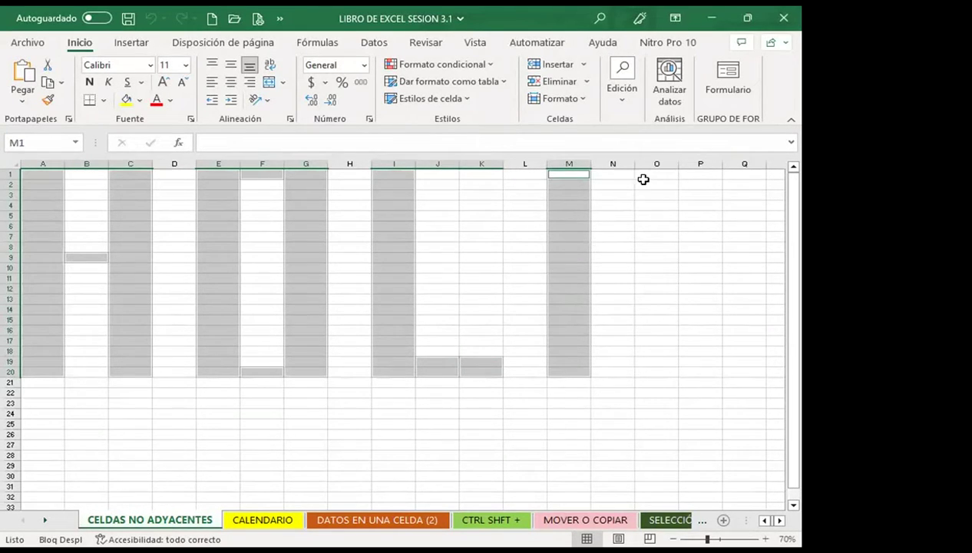
pyautogui.moveTo(642, 175); pyautogui.dragTo(660, 375)
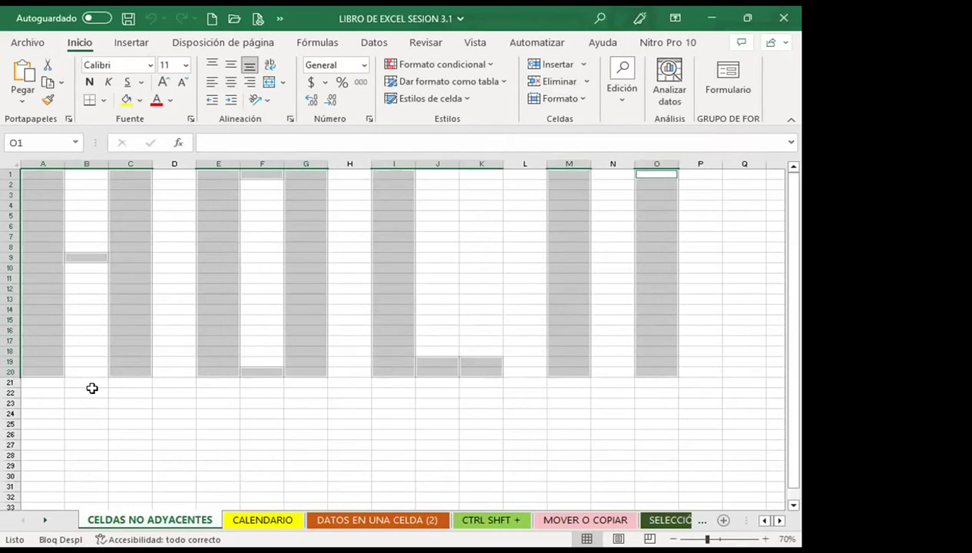
# Add cells N1, N10 and N11 of the A to the HOLA letter selection
pyautogui.keyDown('ctrl'); pyautogui.click(615, 172); pyautogui.keyUp('ctrl')
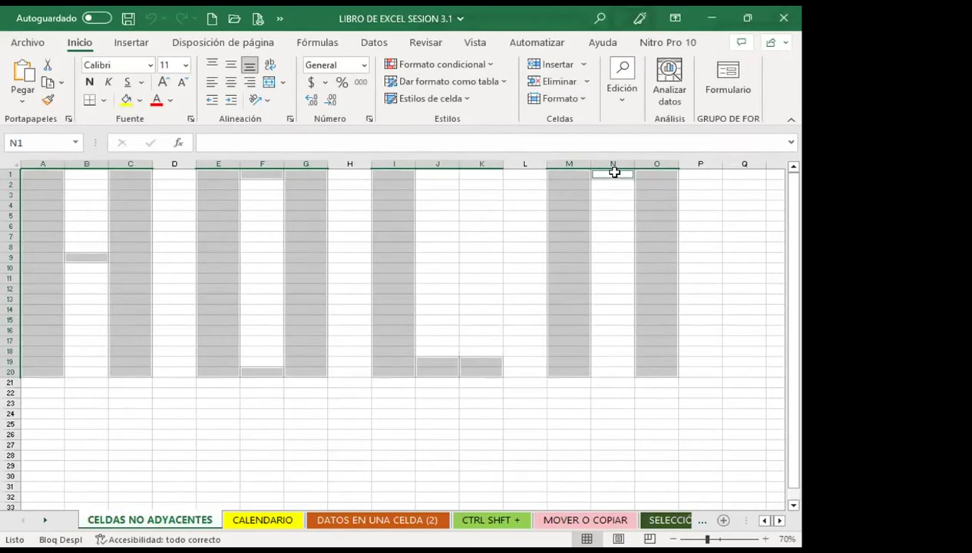
pyautogui.keyDown('ctrl'); pyautogui.click(608, 267); pyautogui.keyUp('ctrl')
pyautogui.keyDown('ctrl'); pyautogui.click(608, 277); pyautogui.keyUp('ctrl')
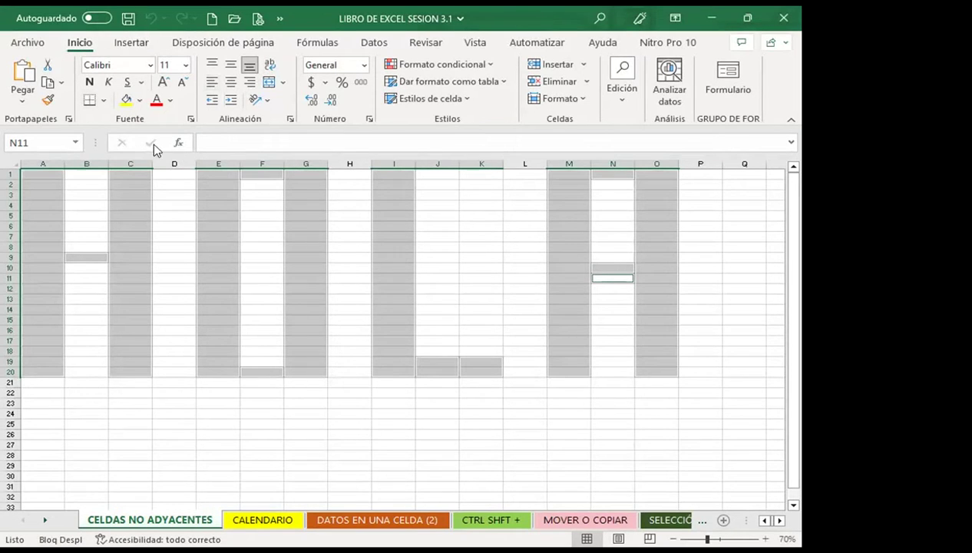
pyautogui.click(140, 101)
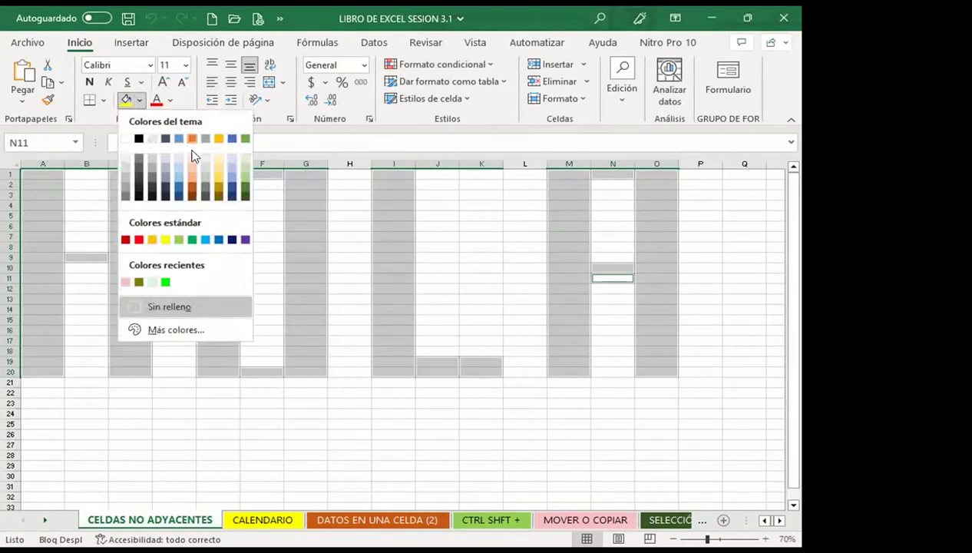
# Fill the HOLA letter cells dark orange instead of the trial light pink, then deselect them
pyautogui.click(127, 283)
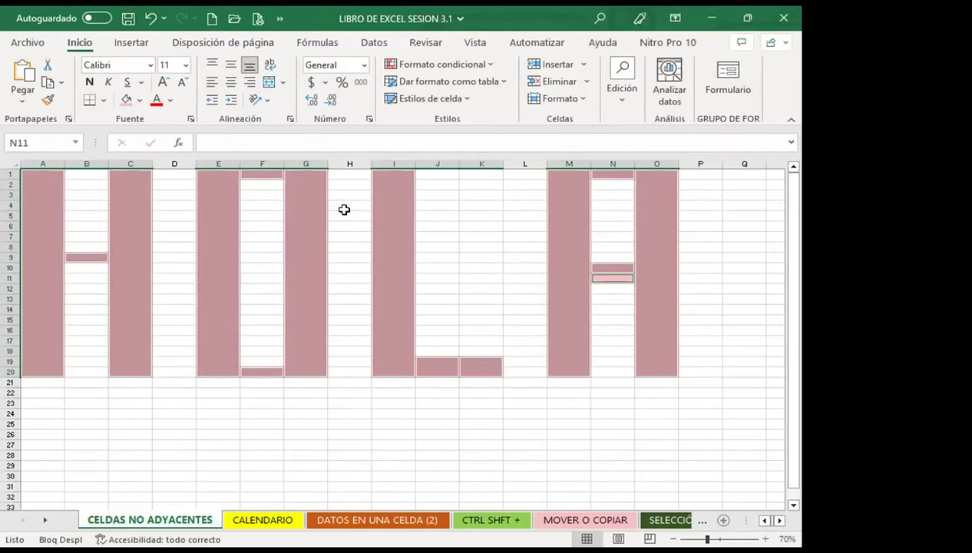
pyautogui.click(139, 100)
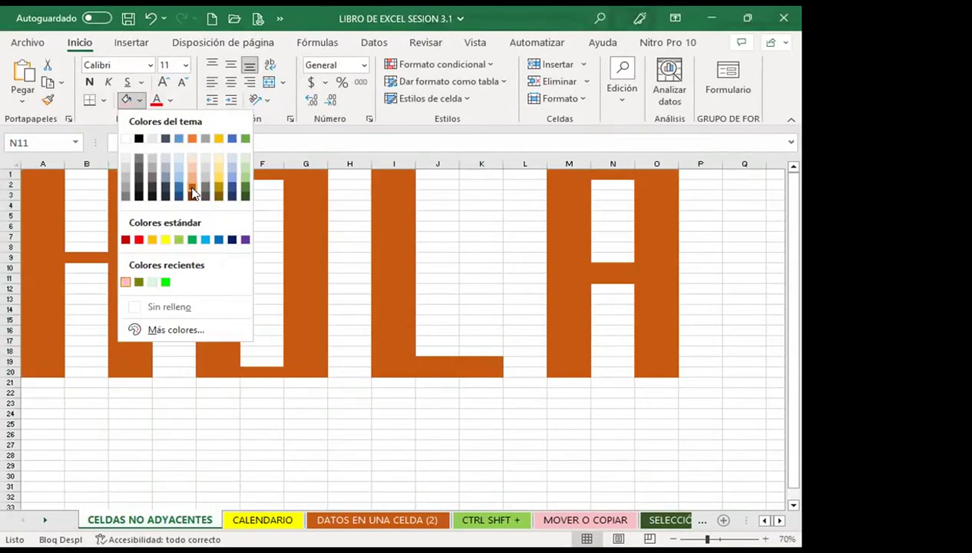
pyautogui.click(192, 193)
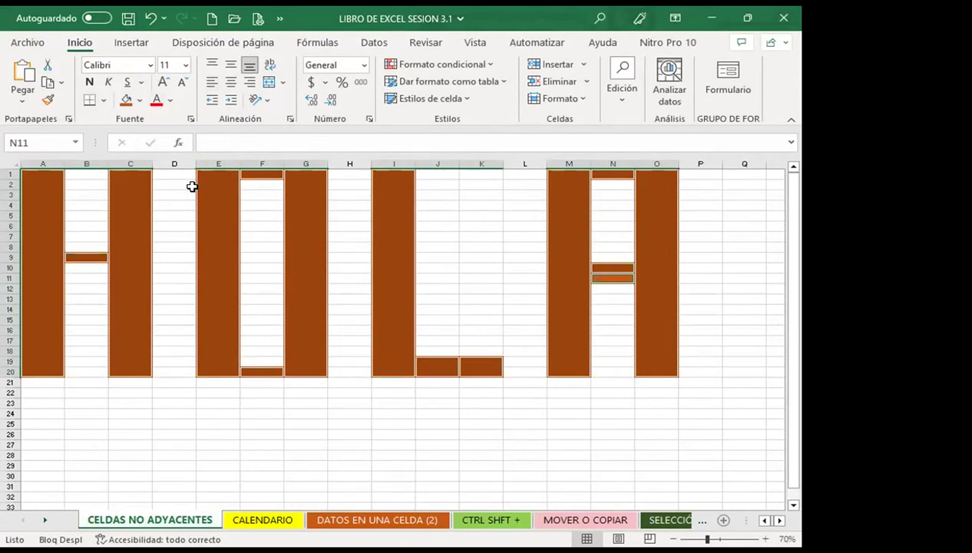
pyautogui.click(443, 256)
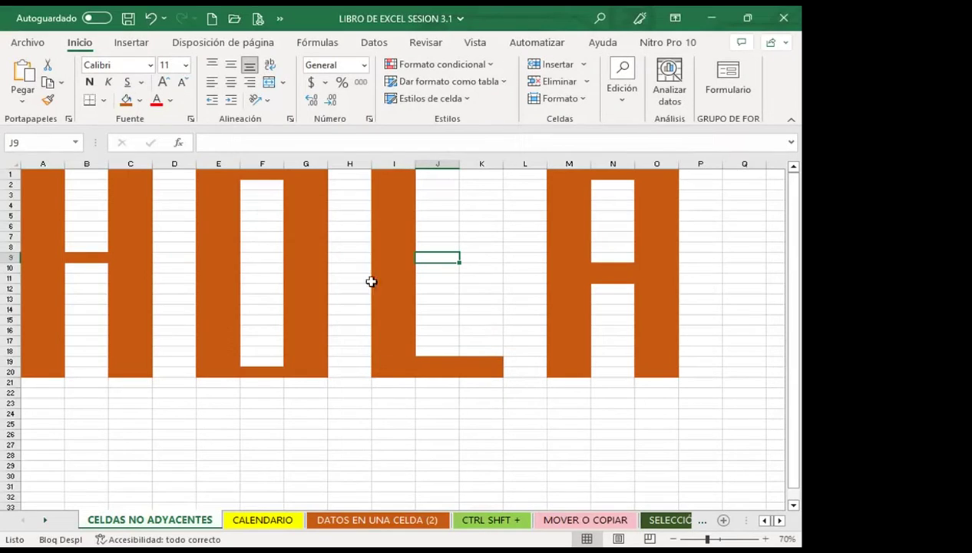
# Turn off Líneas de cuadrícula in the Vista tab's display options
pyautogui.click(476, 43)
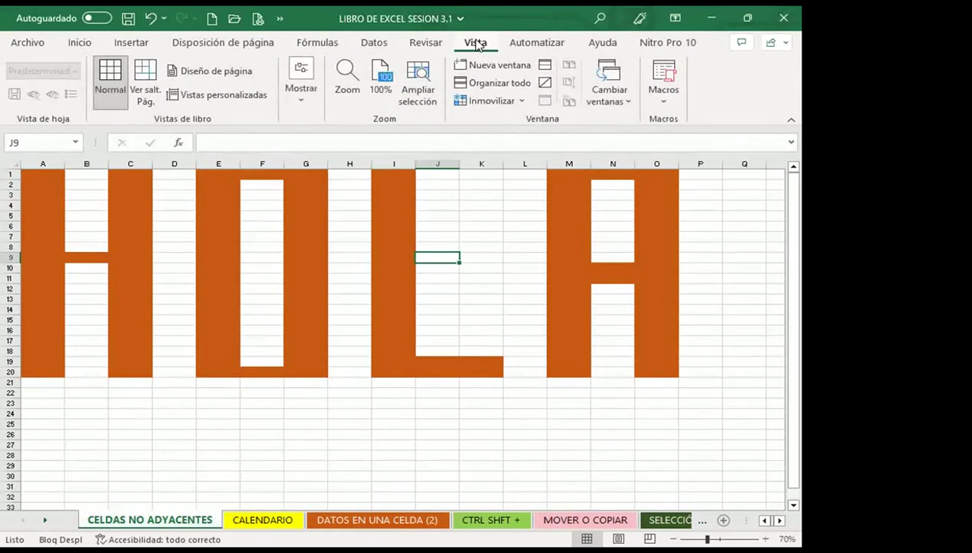
pyautogui.click(302, 102)
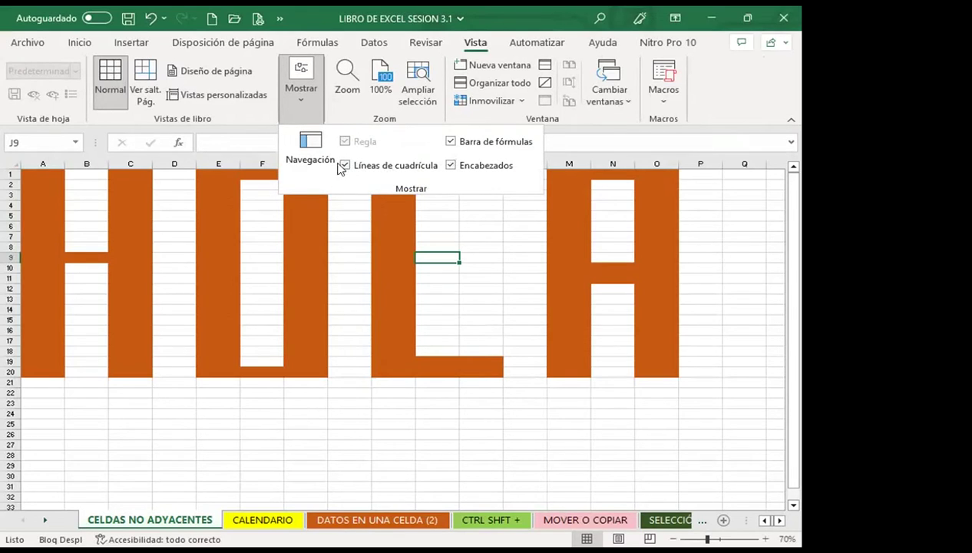
pyautogui.click(345, 165)
pyautogui.click(344, 254)
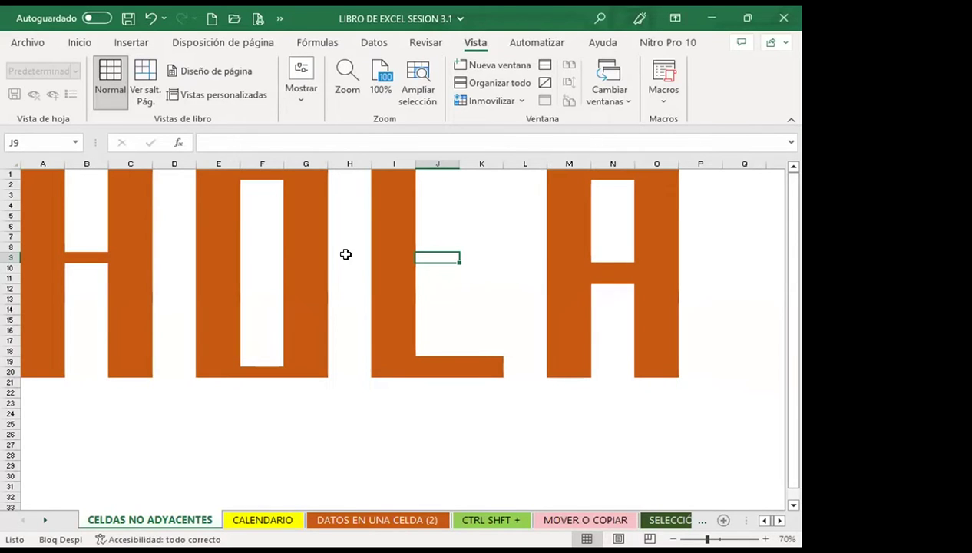
# Check the sheet below the letters, then select an empty cell between the O and L
pyautogui.click(346, 254)
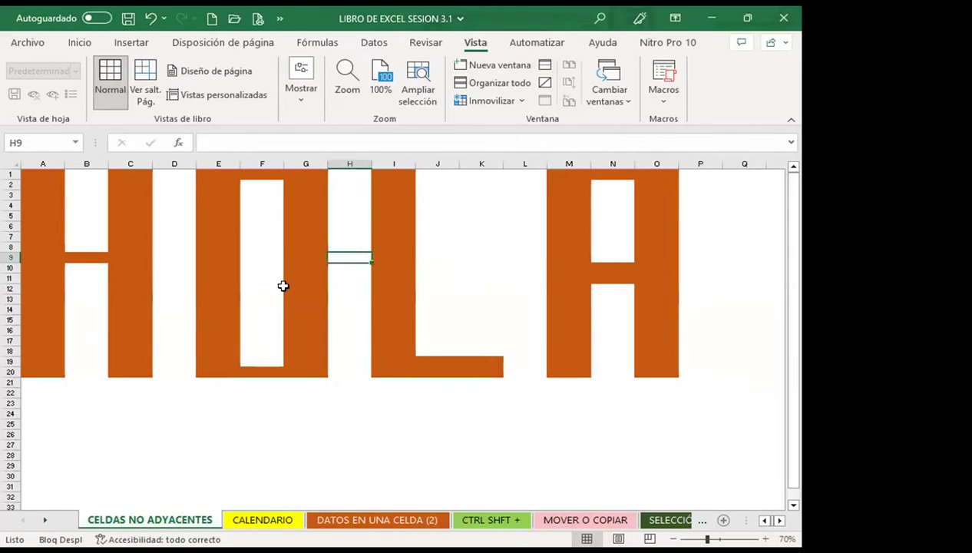
pyautogui.scroll(-3, 189, 330)
pyautogui.moveTo(82, 328)
pyautogui.mouseDown()
pyautogui.moveTo(59, 386)
pyautogui.moveTo(170, 323)
pyautogui.moveTo(300, 413)
pyautogui.mouseUp()
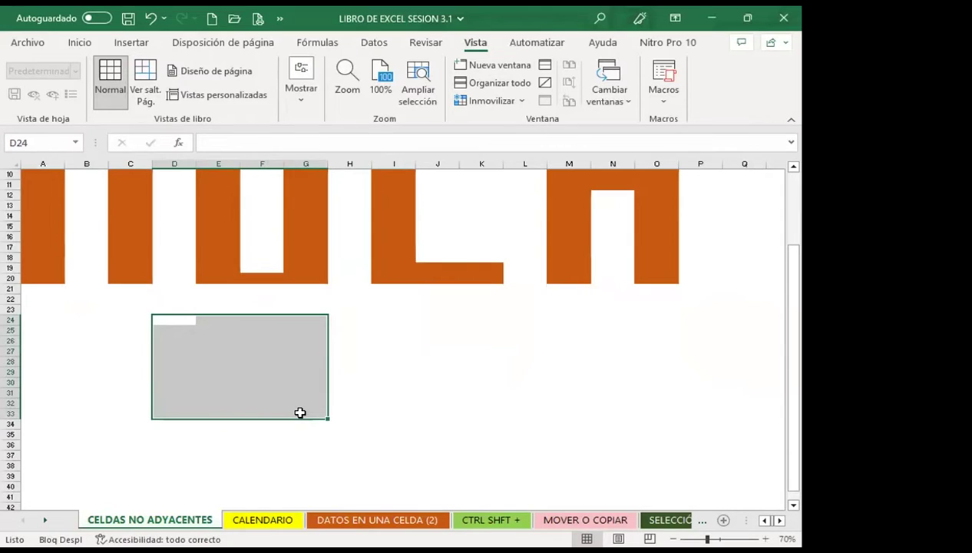
pyautogui.scroll(3, 300, 413)
pyautogui.click(351, 320)
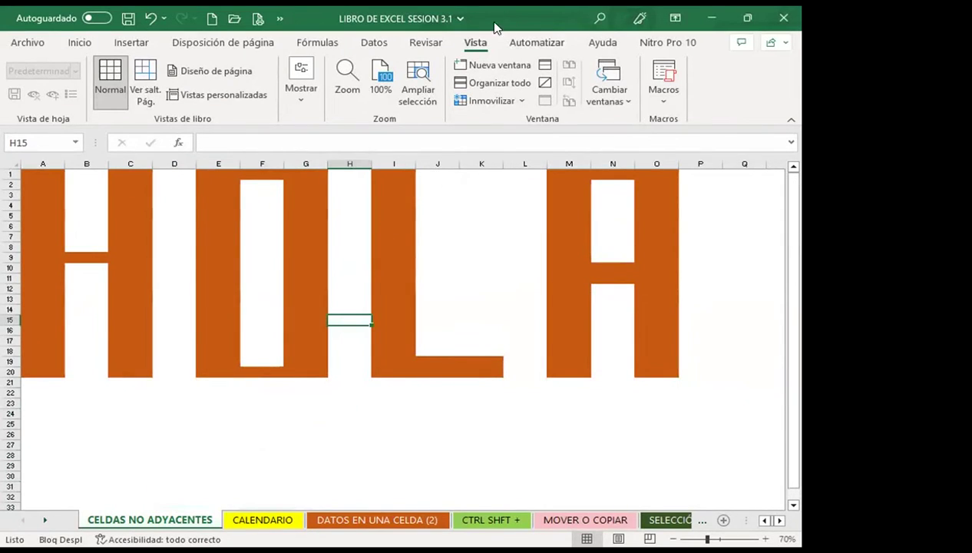
pyautogui.click(302, 106)
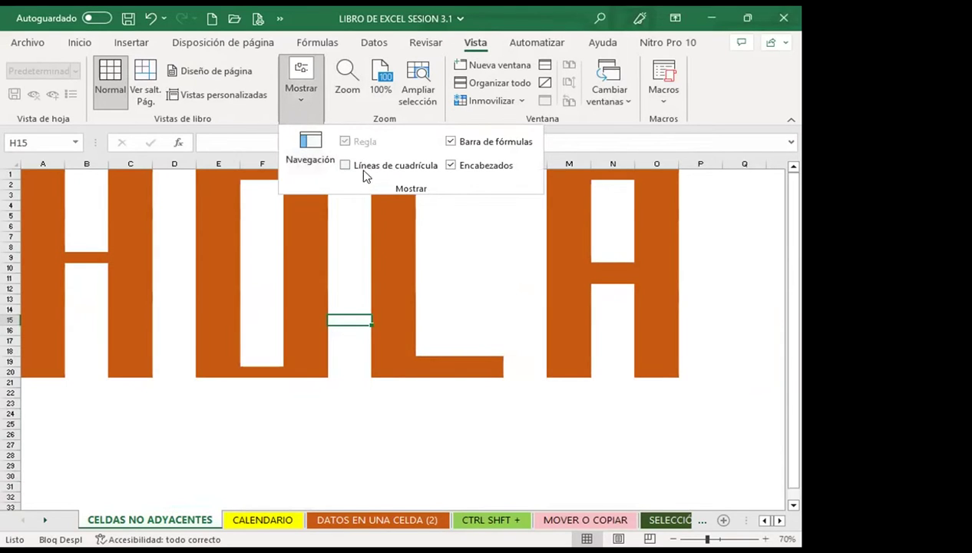
pyautogui.click(356, 283)
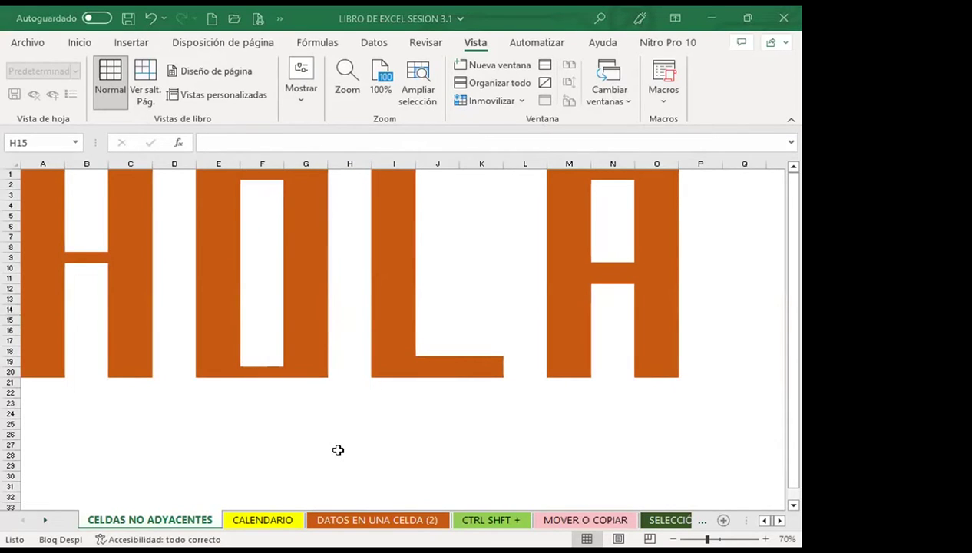
pyautogui.click(206, 46)
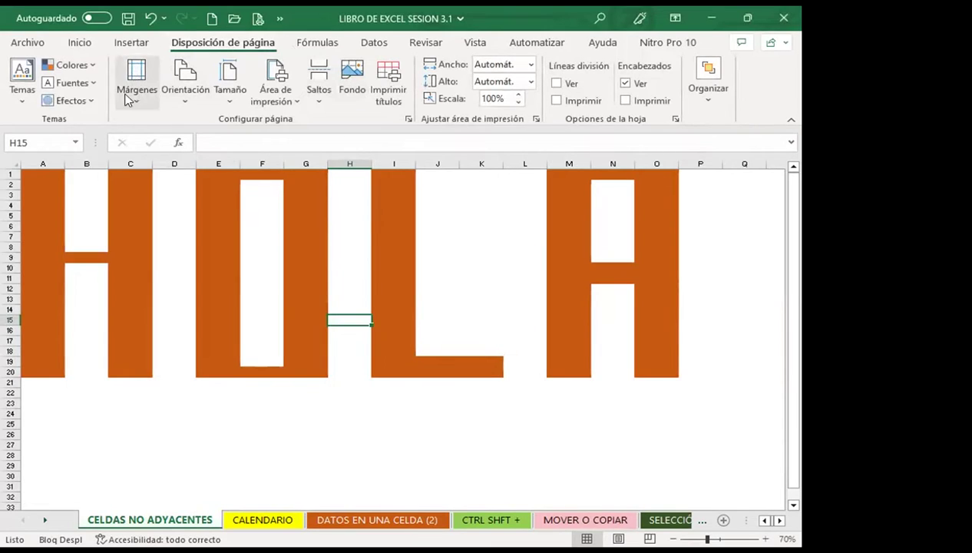
# Search Bing for 'COLORES' images for the sheet background
pyautogui.click(352, 73)
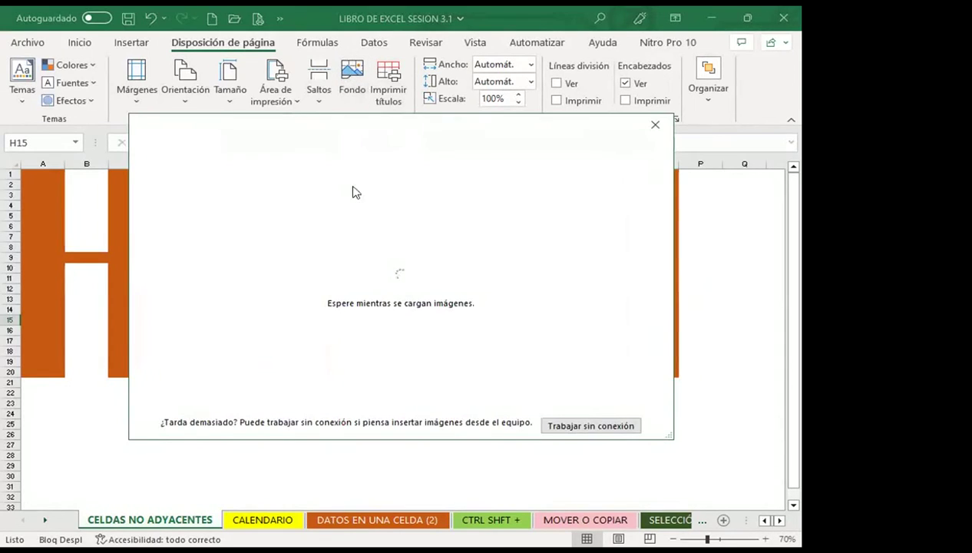
pyautogui.click(483, 246)
pyautogui.write('COLORES')
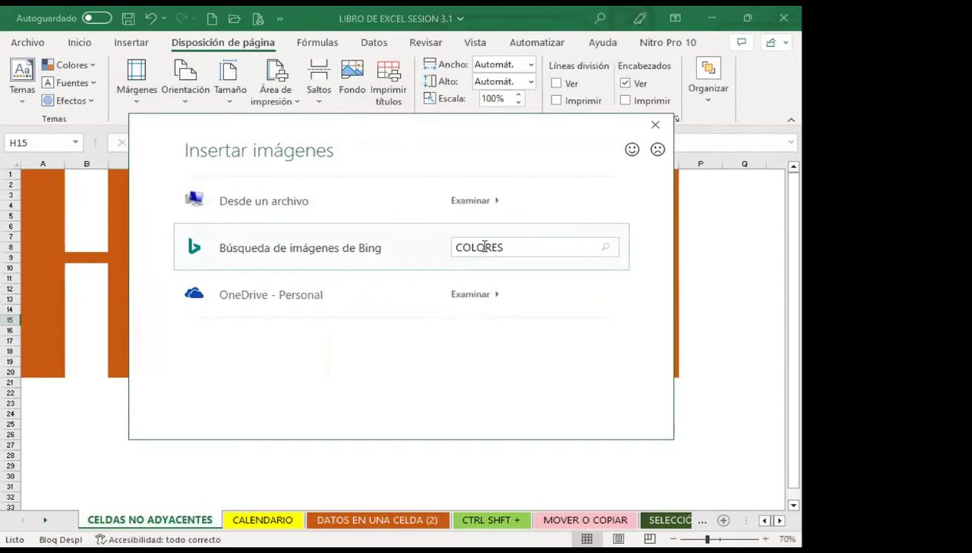
pyautogui.press('Return')
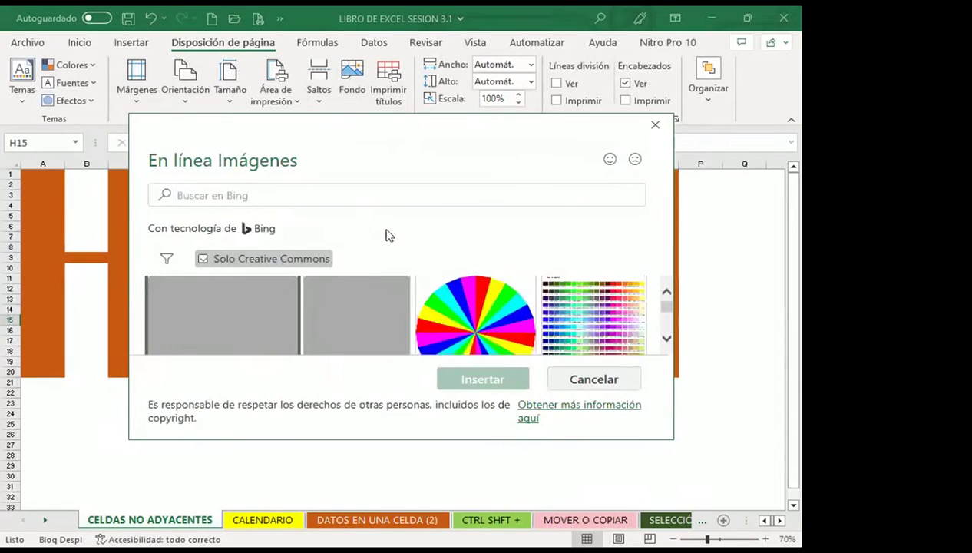
# Insert the dark rainbow-streaked image from the results as the sheet background
pyautogui.scroll(-2, 461, 326)
pyautogui.scroll(-2, 462, 327)
pyautogui.scroll(-2, 372, 312)
pyautogui.scroll(-2, 371, 330)
pyautogui.scroll(-2, 364, 336)
pyautogui.scroll(-2, 361, 326)
pyautogui.scroll(-2, 490, 329)
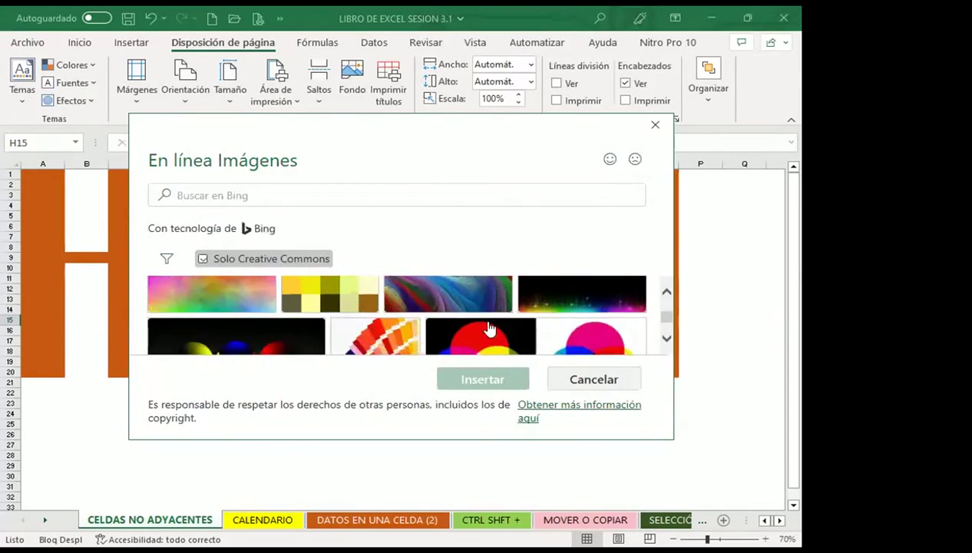
pyautogui.scroll(1, 553, 321)
pyautogui.click(561, 323)
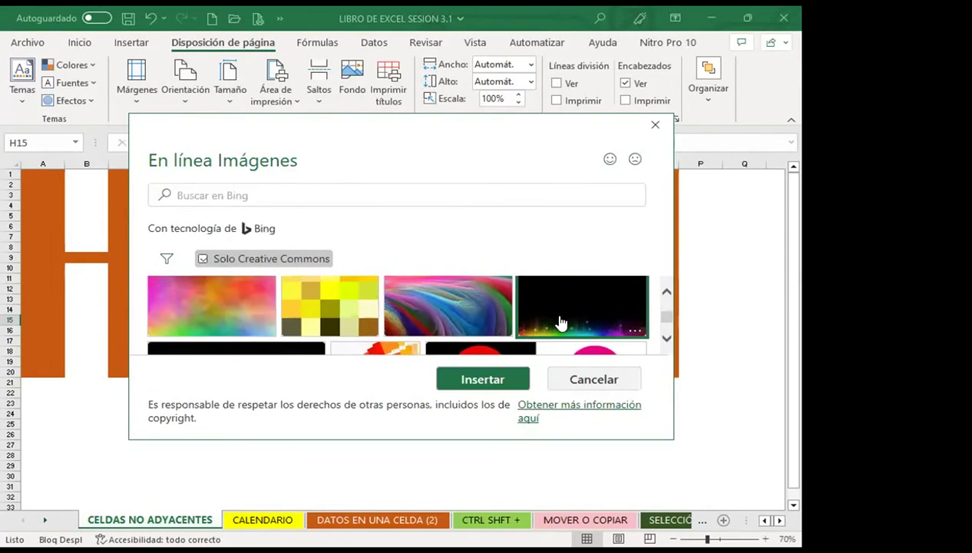
pyautogui.click(482, 381)
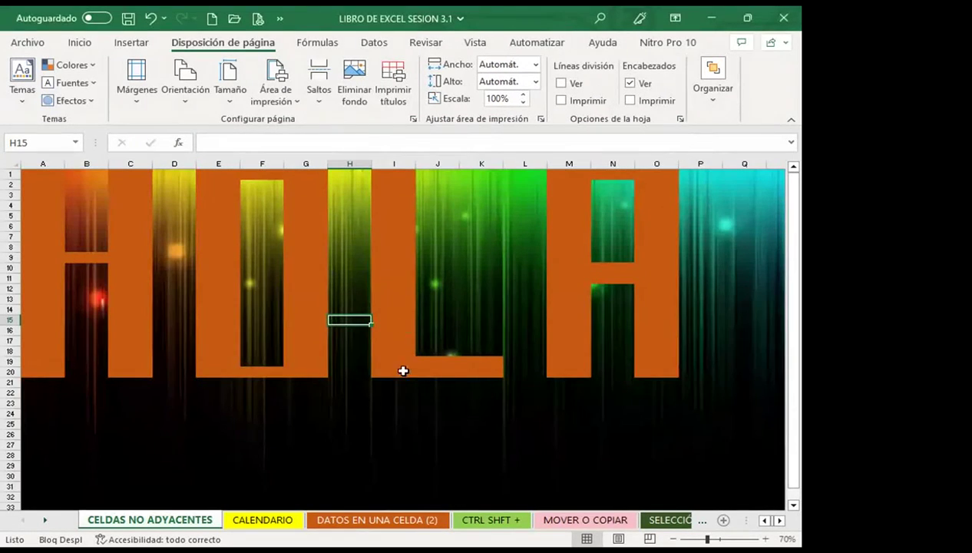
pyautogui.click(397, 411)
pyautogui.scroll(-5, 397, 415)
pyautogui.scroll(-3, 397, 415)
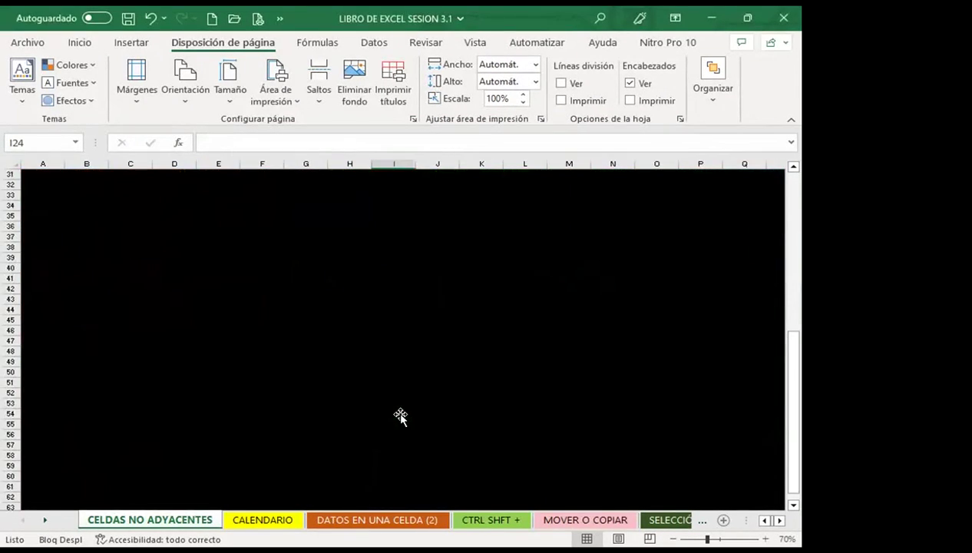
pyautogui.scroll(4, 400, 414)
pyautogui.scroll(4, 400, 414)
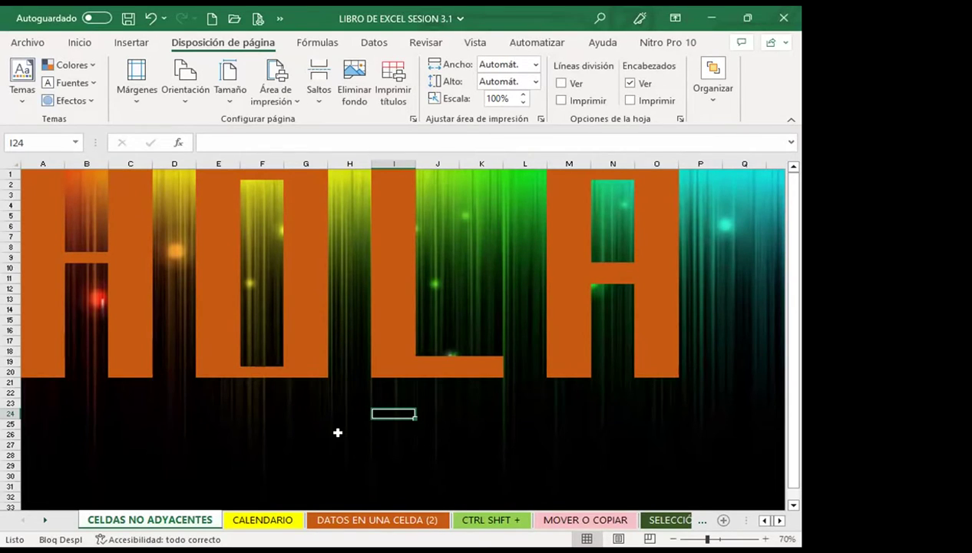
pyautogui.scroll(-5, 302, 412)
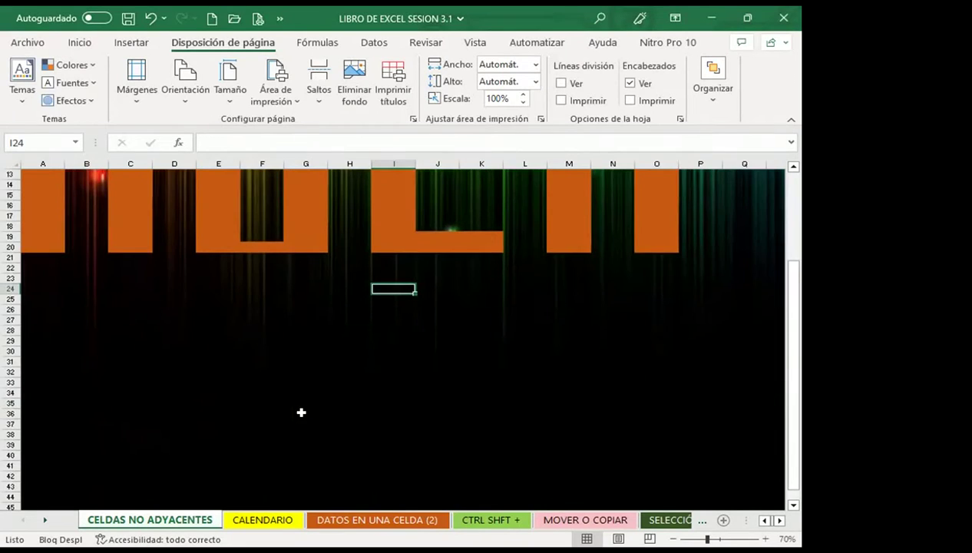
pyautogui.scroll(2, 287, 448)
pyautogui.scroll(3, 287, 448)
pyautogui.click(347, 403)
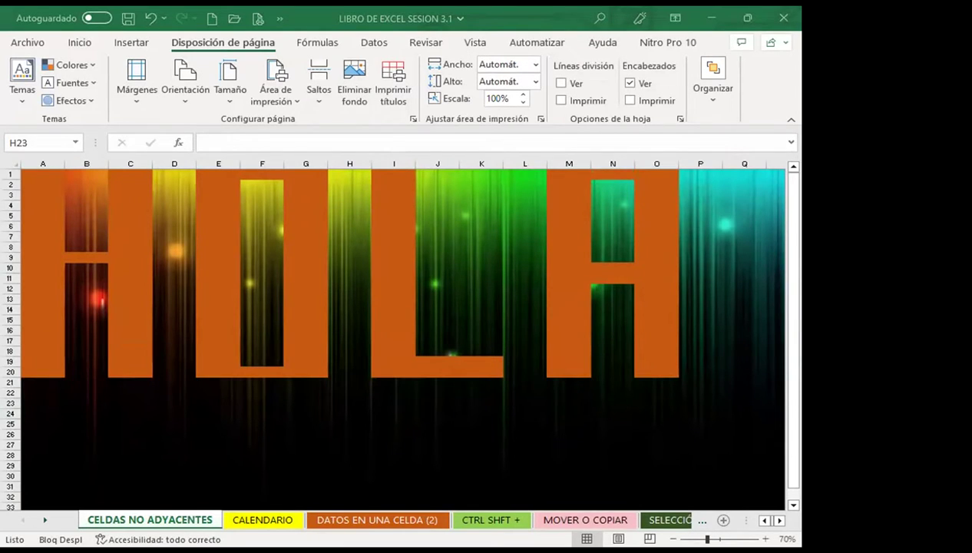
pyautogui.click(219, 371)
pyautogui.click(308, 353)
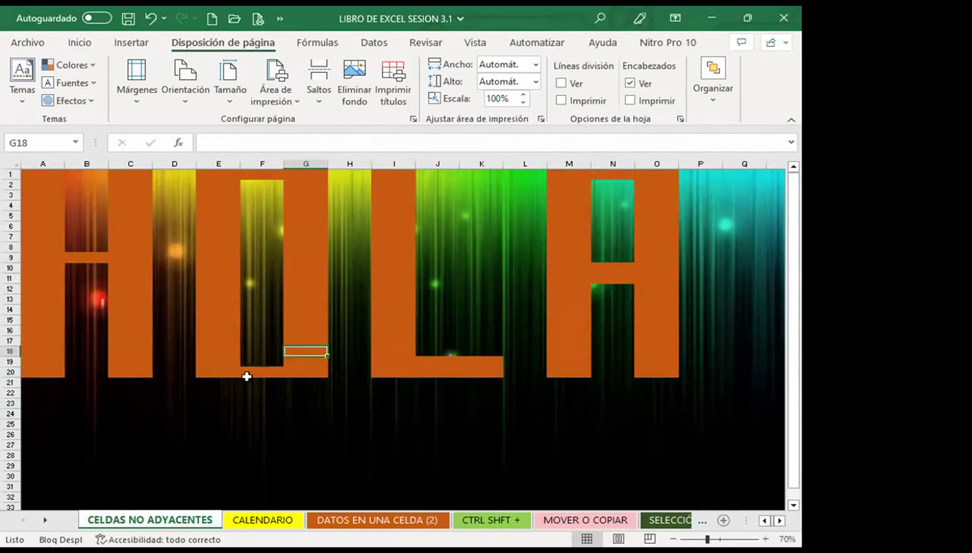
pyautogui.click(261, 395)
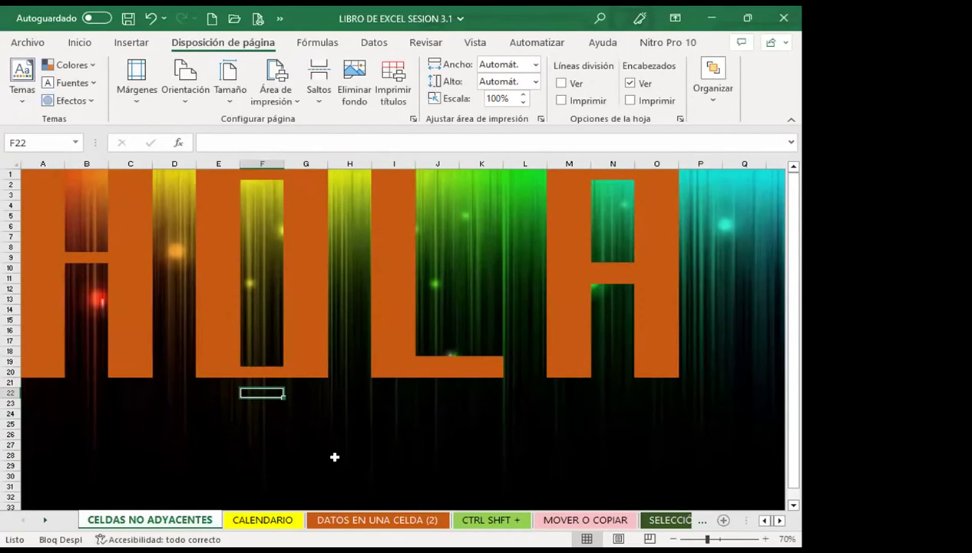
pyautogui.click(349, 404)
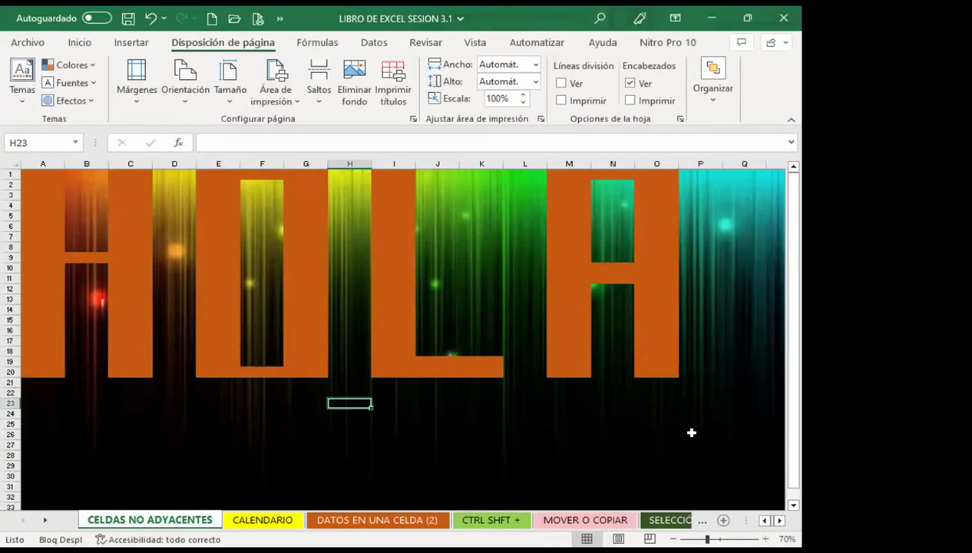
pyautogui.click(396, 436)
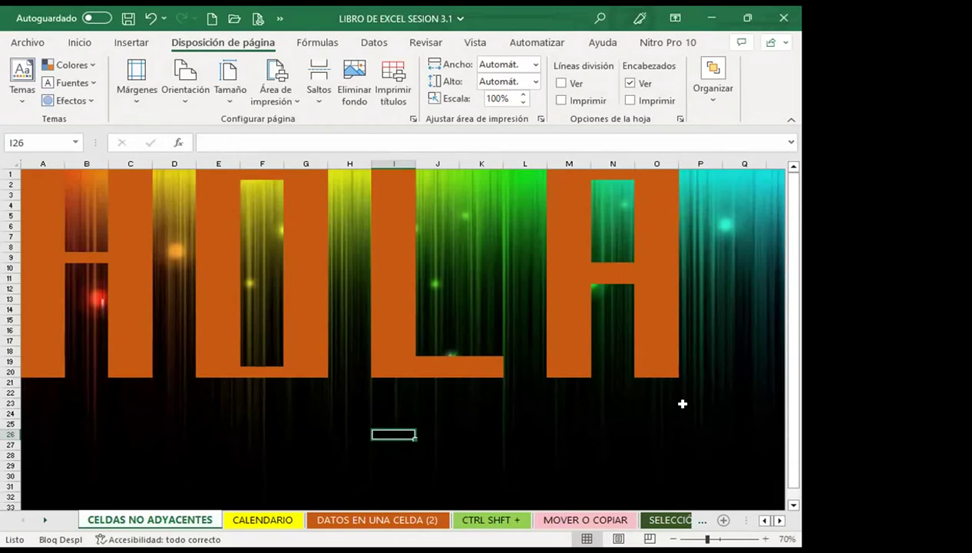
pyautogui.click(363, 413)
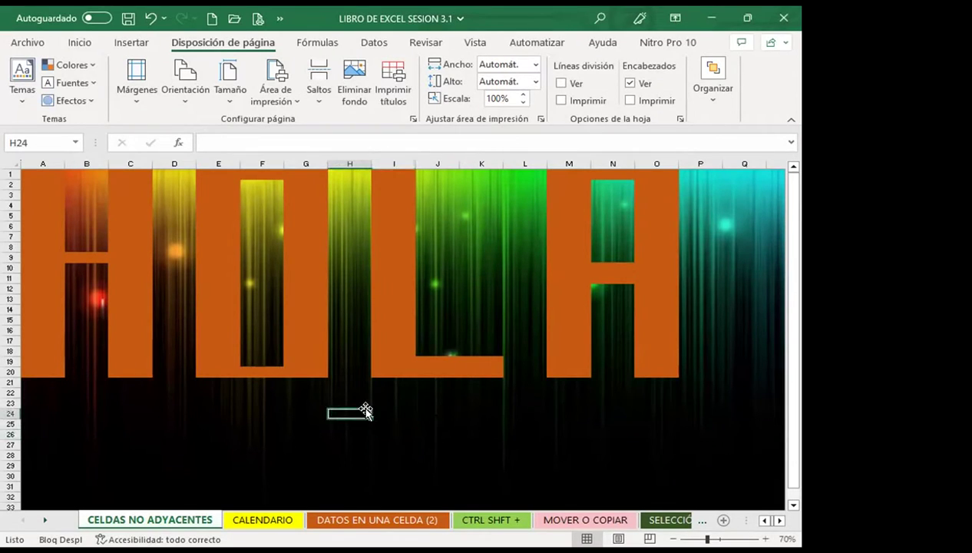
pyautogui.click(302, 417)
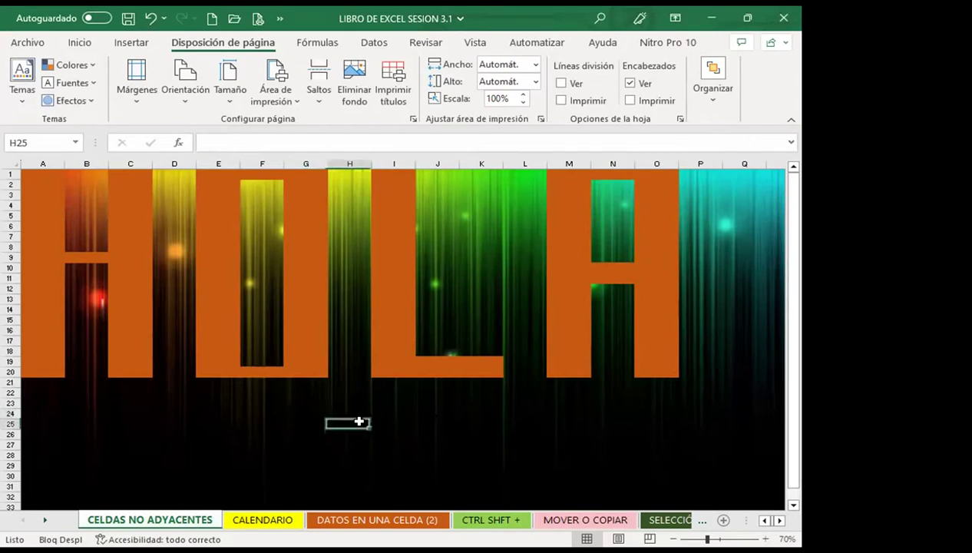
pyautogui.click(275, 369)
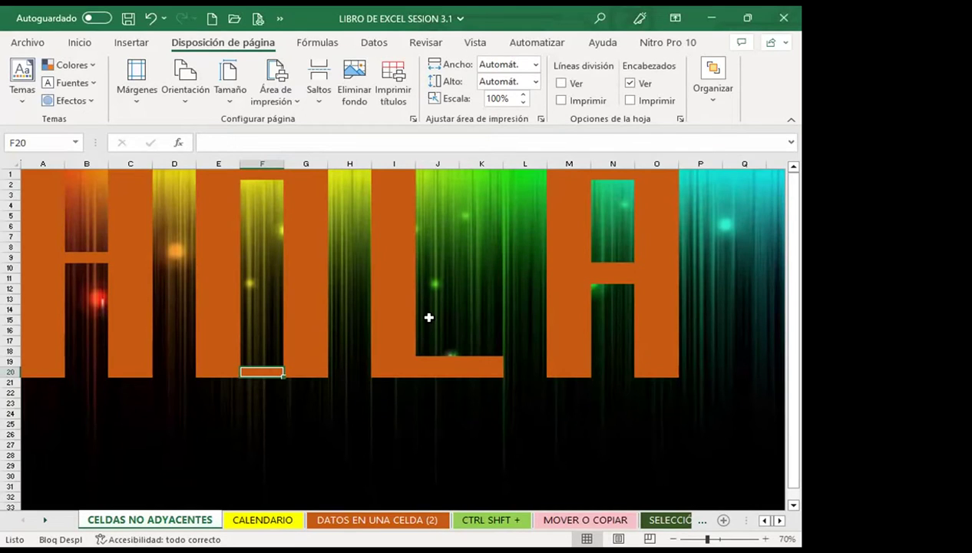
# Select cells H23 and J24, then switch to the slideshow and show slide 6 on exact column values
pyautogui.click(344, 402)
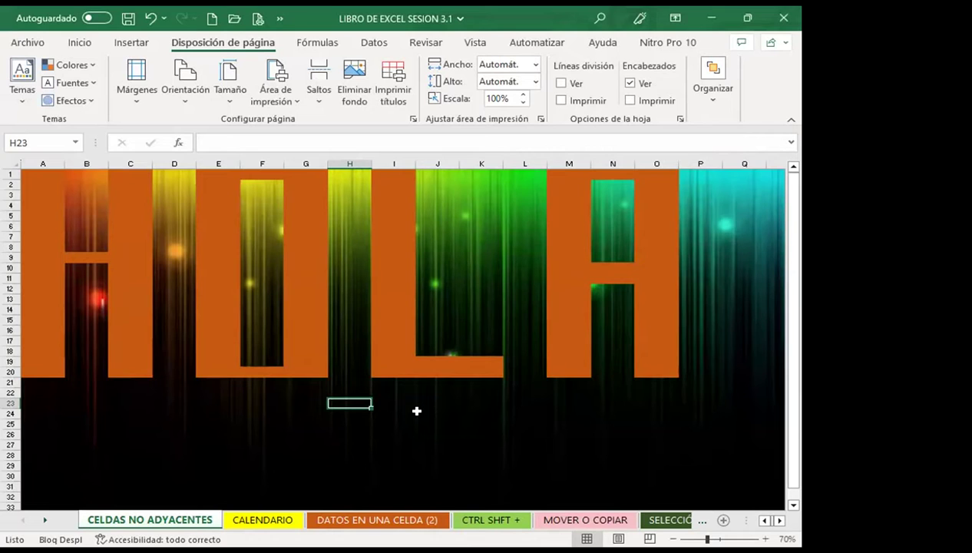
pyautogui.click(417, 411)
pyautogui.scroll(-2, 261, 439)
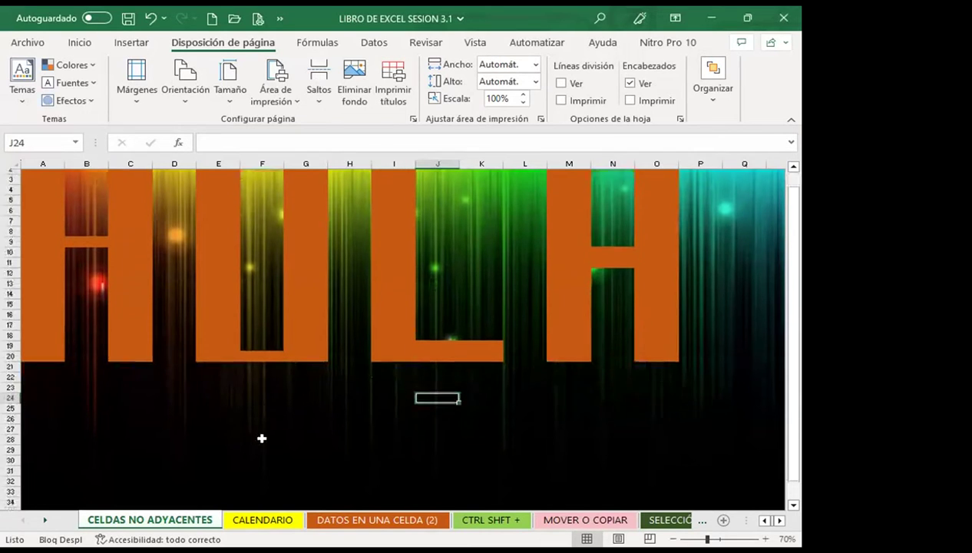
pyautogui.scroll(2, 315, 384)
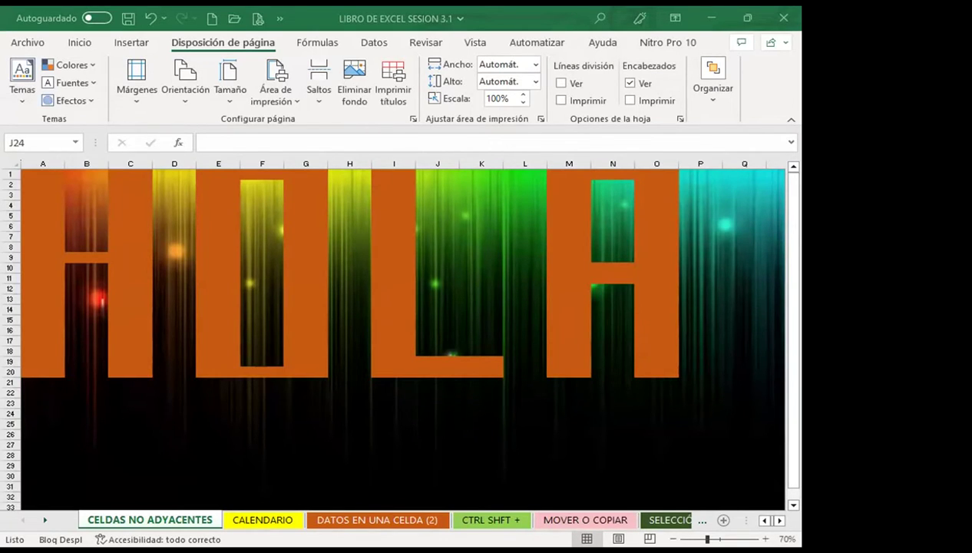
pyautogui.hotkey('alt', 'Tab')
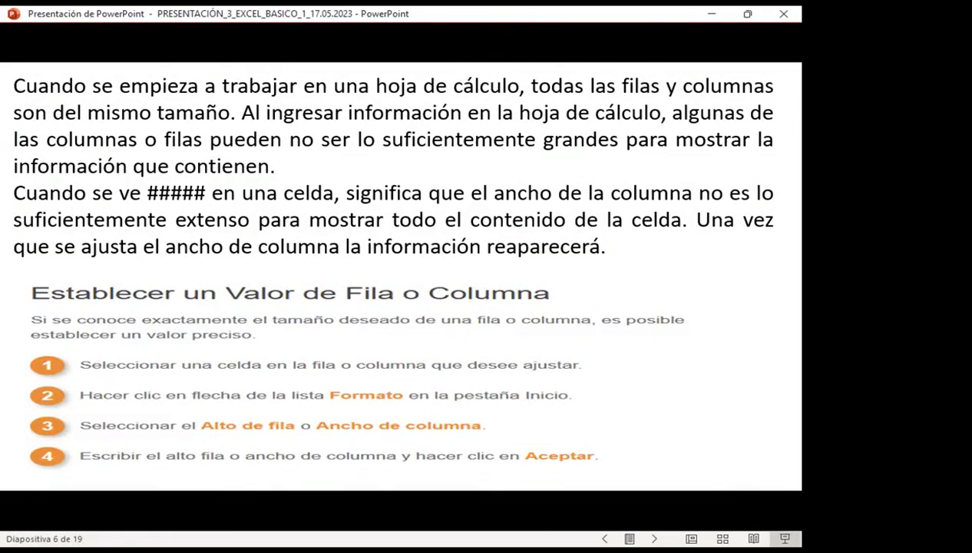
pyautogui.press('Right')
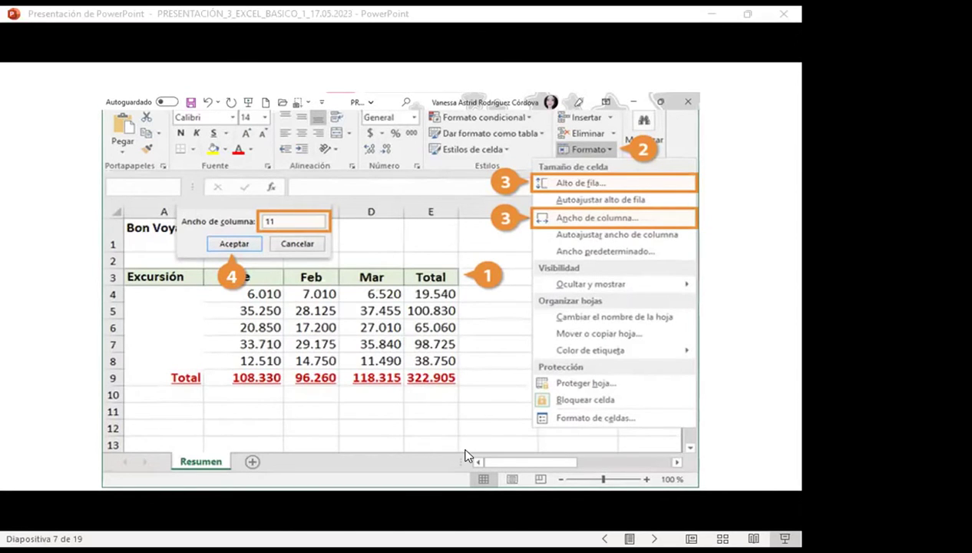
# Return from the slides to the Excel CALENDARIO sheet with the column-width exercise
pyautogui.hotkey('alt', 'Tab')
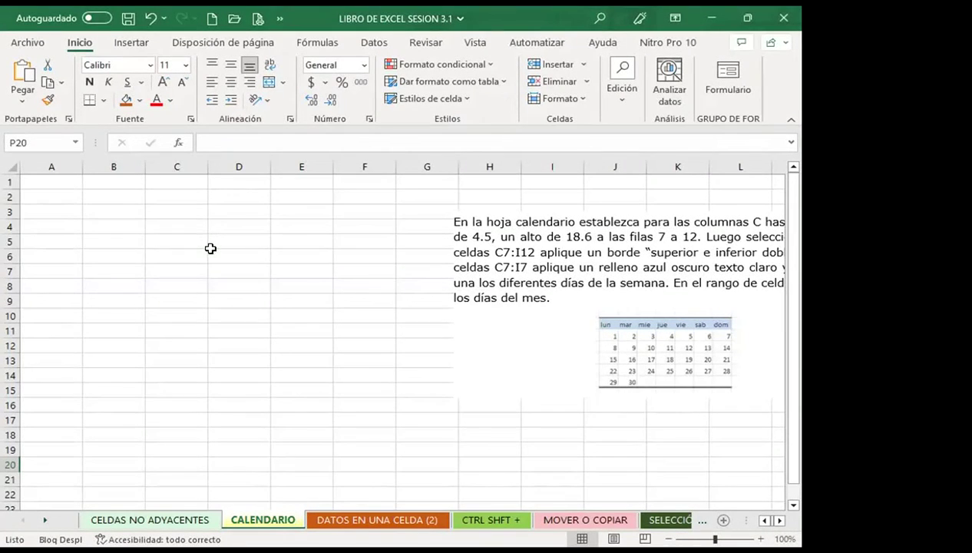
# Enter 'EL SALVADOR' in C5, then edit C5 to append 'ES GRANDE'
pyautogui.click(205, 243)
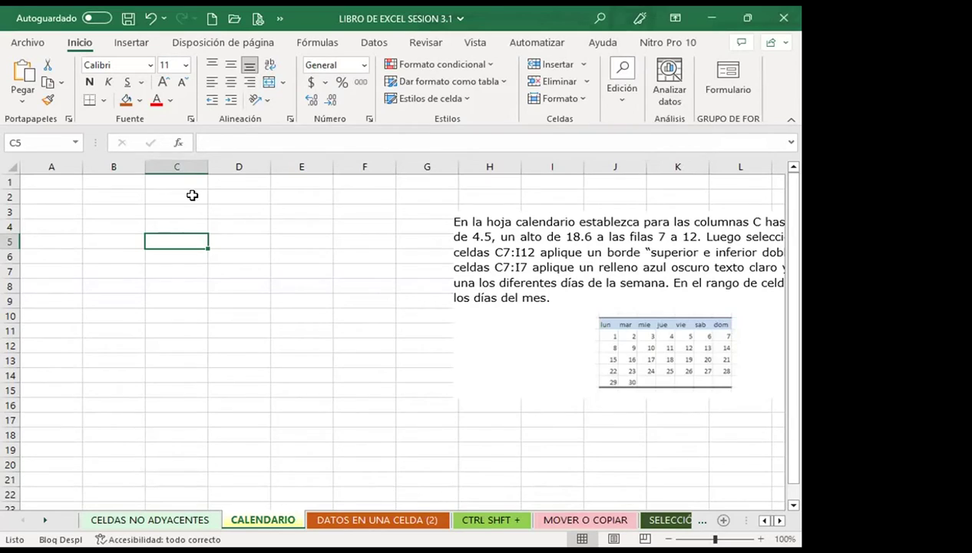
pyautogui.write('E')
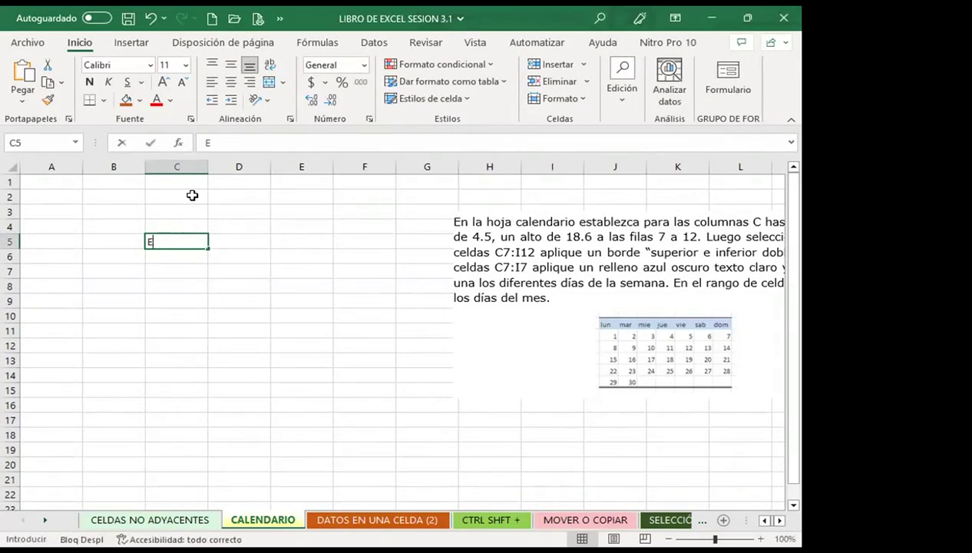
pyautogui.write('L SALVADOR')
pyautogui.press('Return')
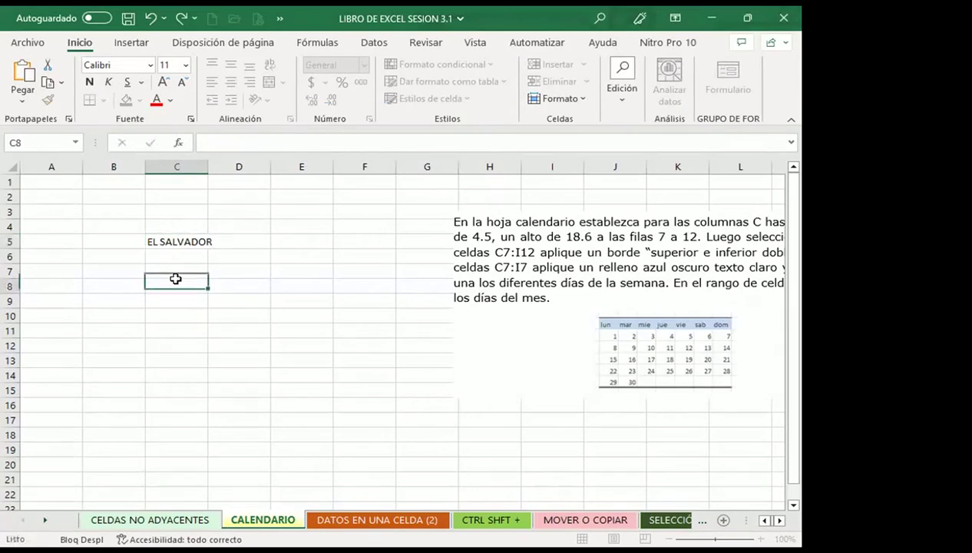
pyautogui.click(189, 230)
pyautogui.click(192, 240)
pyautogui.press('F2')
pyautogui.write('ES GRANDE')
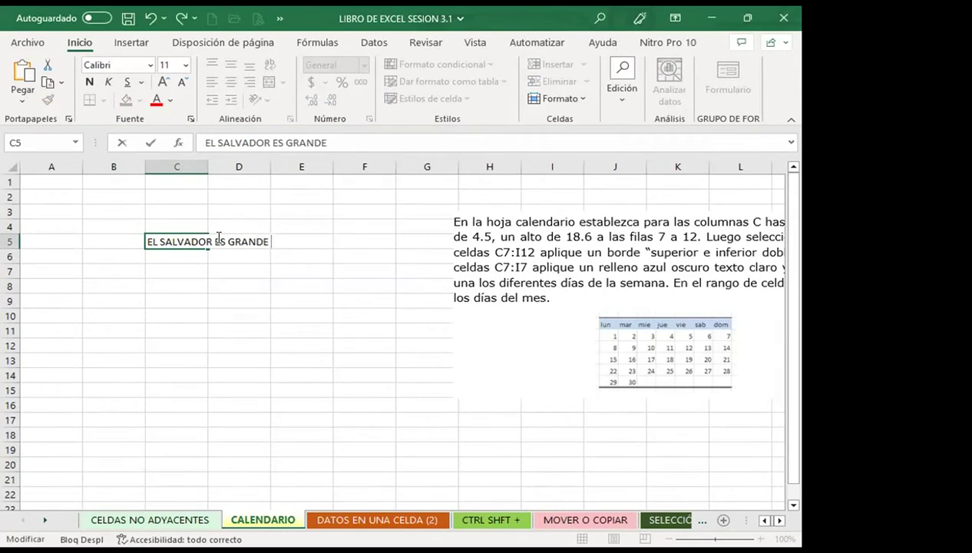
pyautogui.click(175, 298)
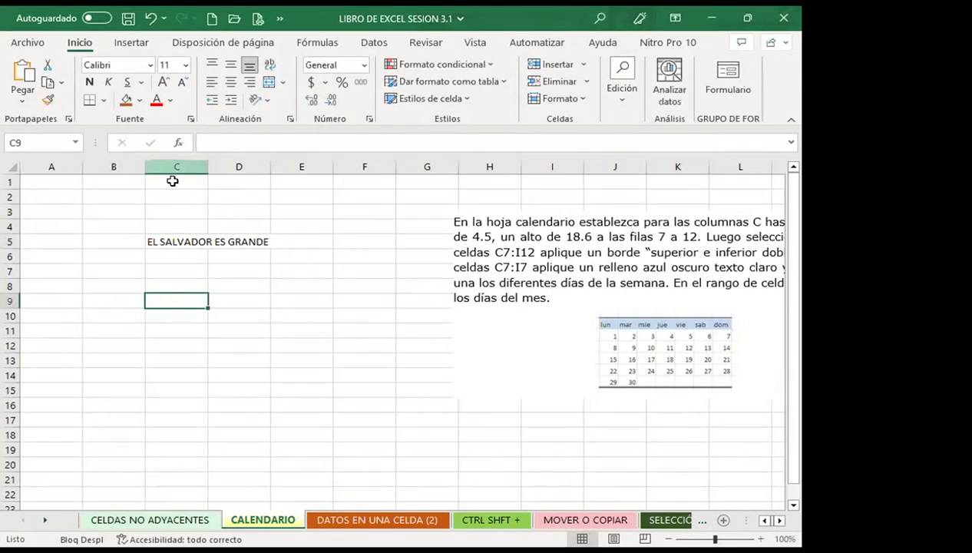
pyautogui.click(174, 246)
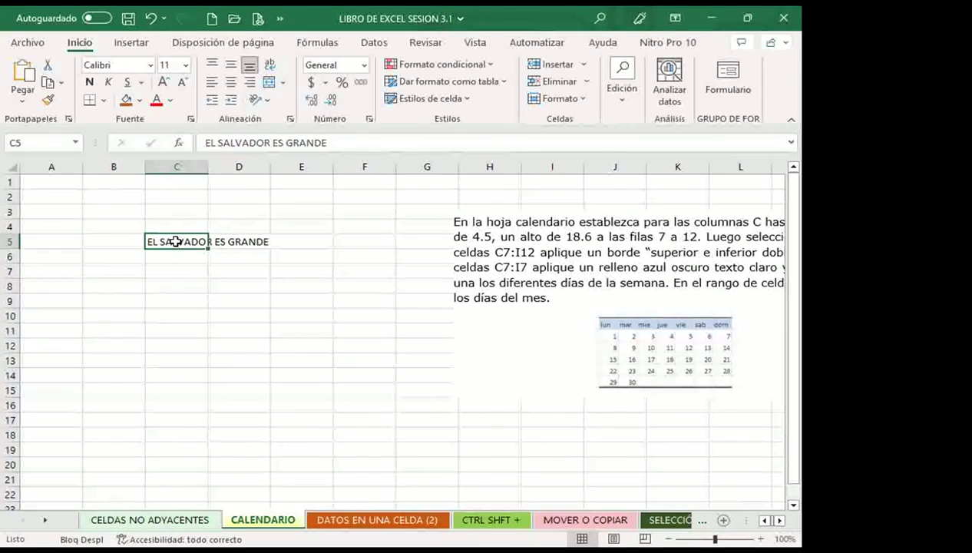
pyautogui.click(196, 298)
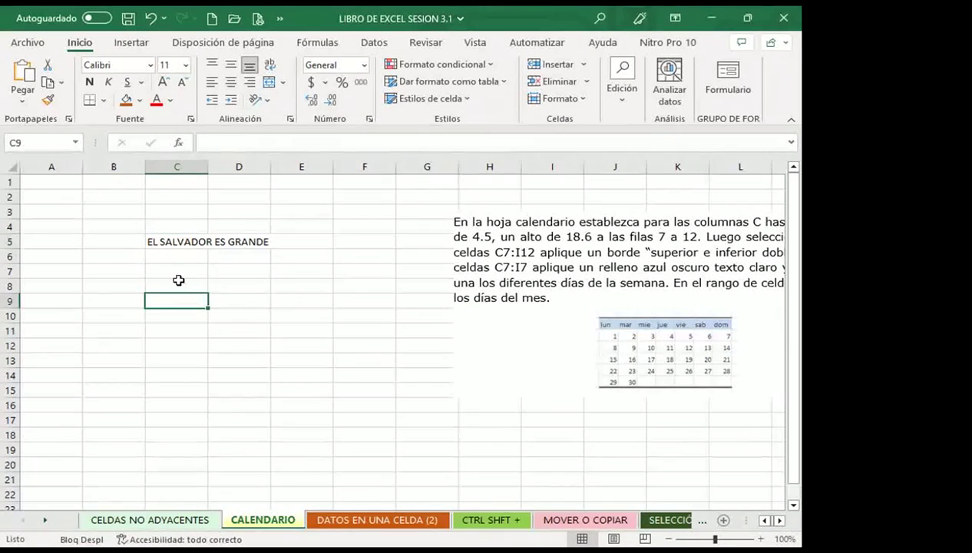
pyautogui.click(181, 255)
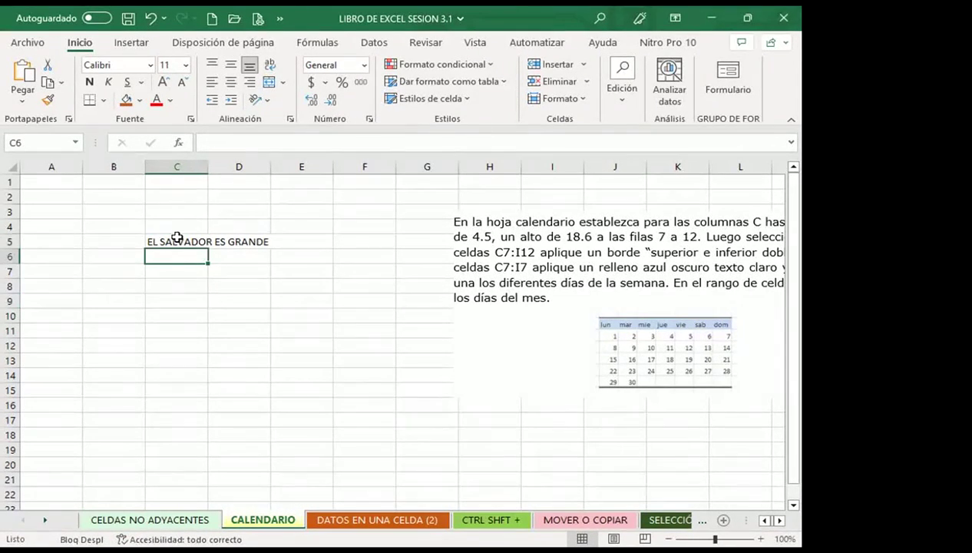
pyautogui.click(178, 235)
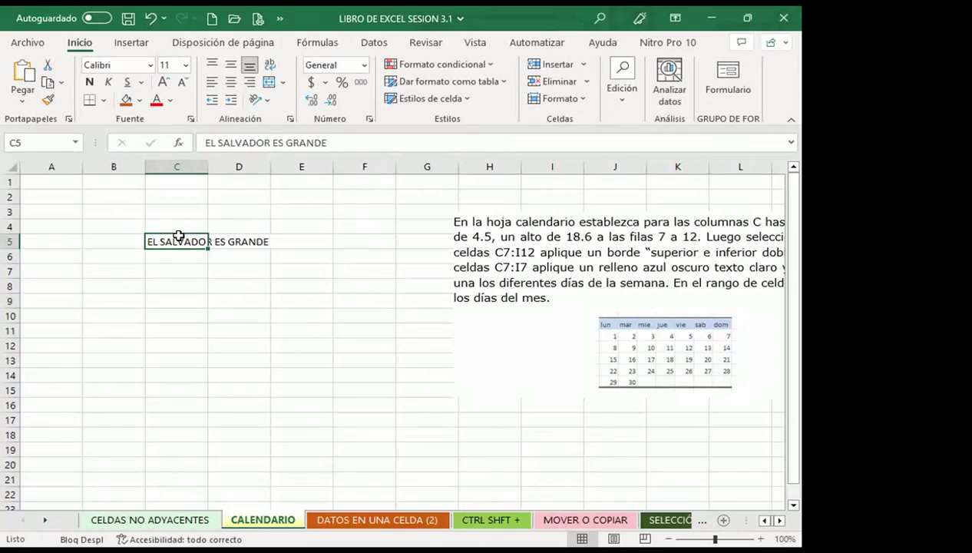
pyautogui.click(301, 240)
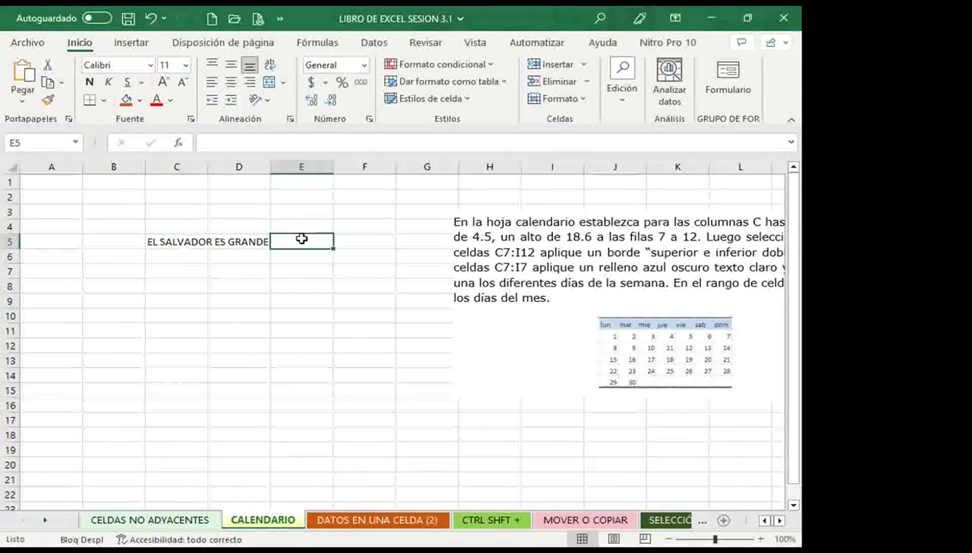
pyautogui.write('EXCEL')
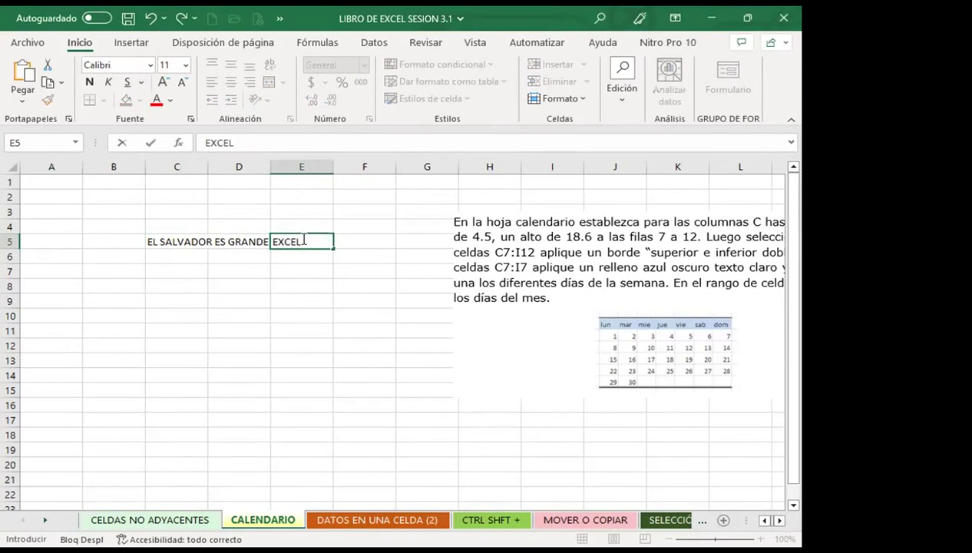
pyautogui.click(261, 276)
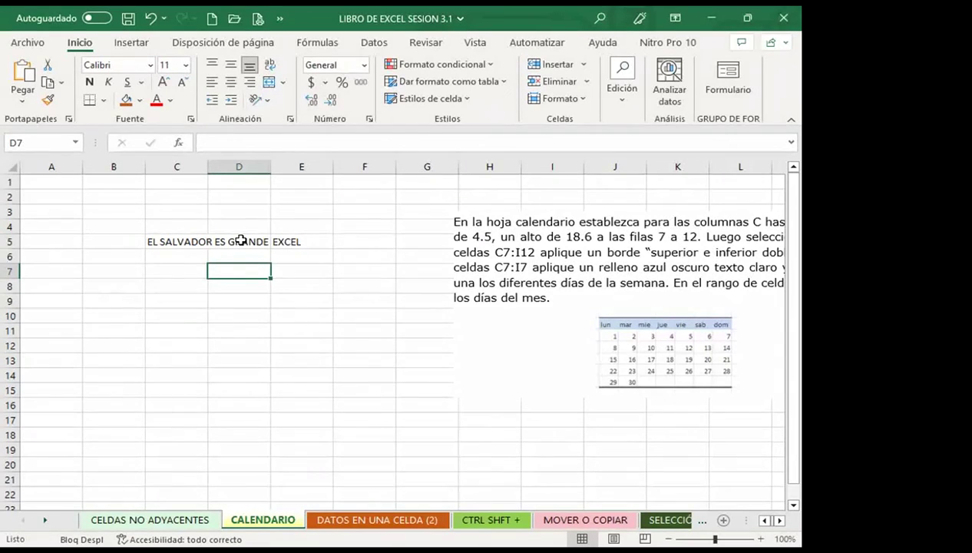
pyautogui.click(241, 242)
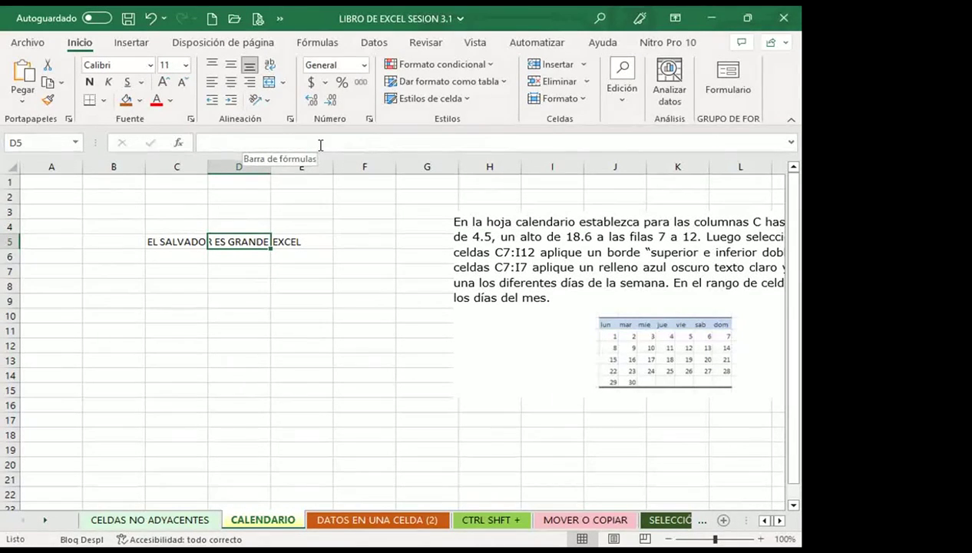
pyautogui.click(172, 241)
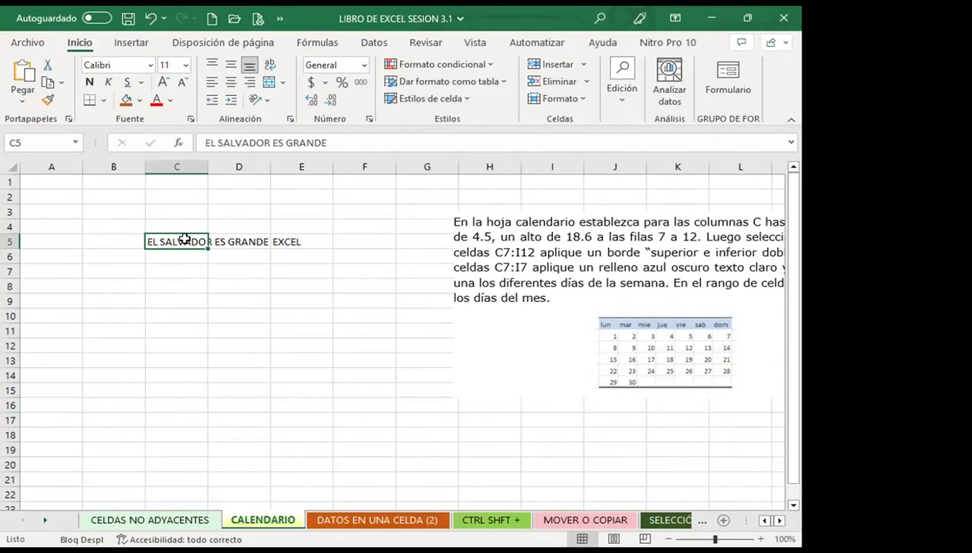
pyautogui.click(296, 240)
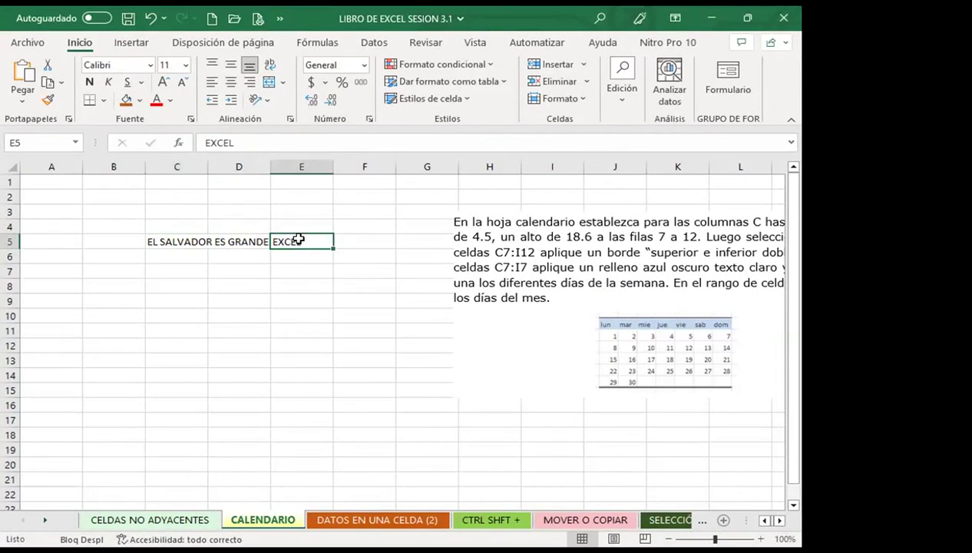
pyautogui.press('Delete')
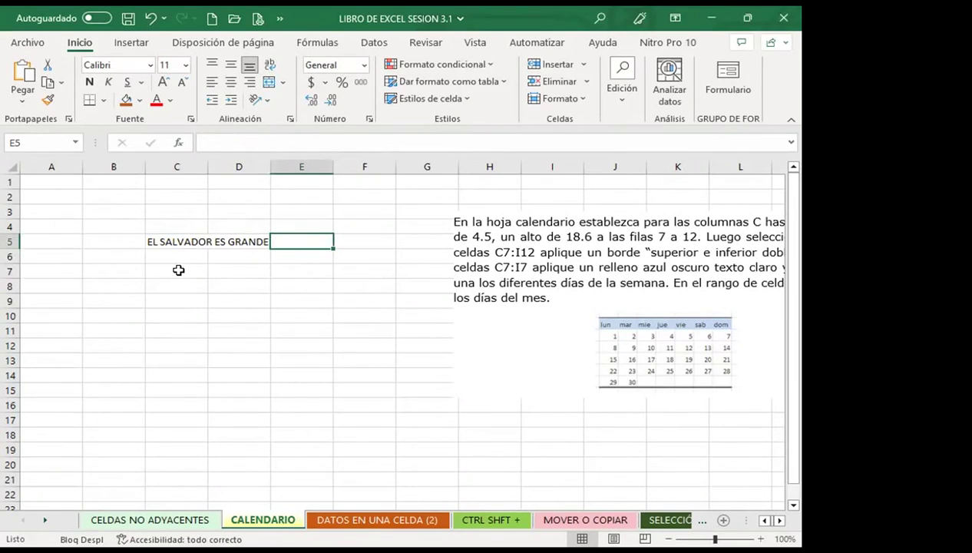
pyautogui.click(172, 242)
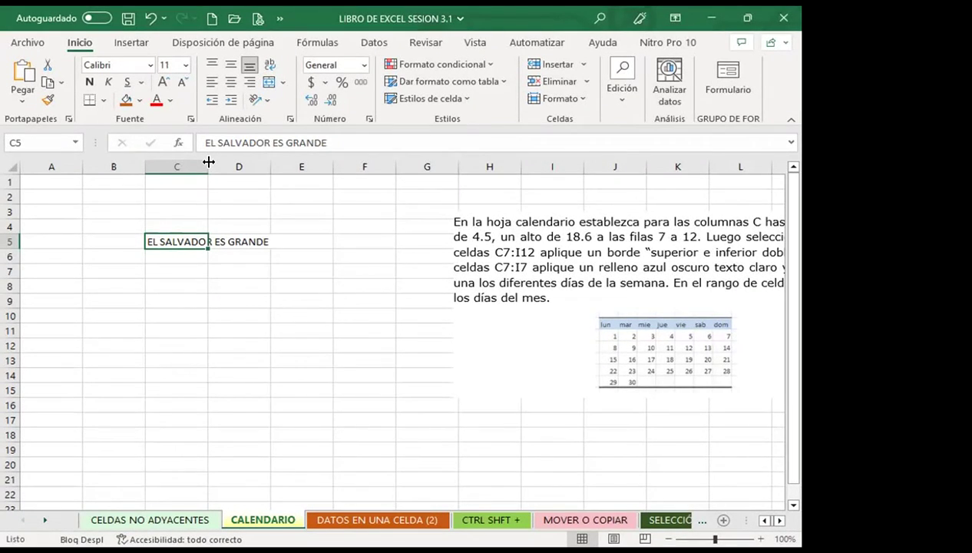
# Try autofitting column C and undo it, widen it to 22.00, then narrow it so the text overflows
pyautogui.doubleClick(208, 161)
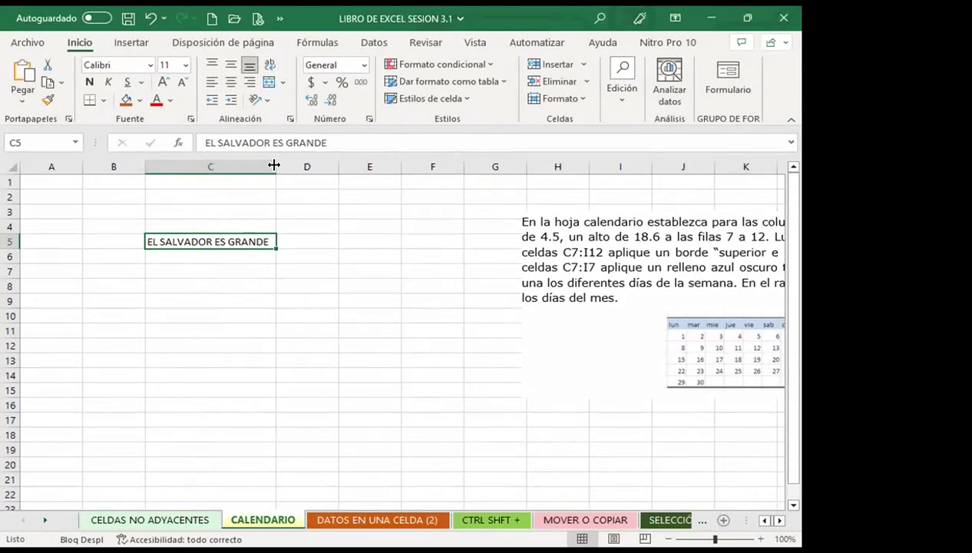
pyautogui.hotkey('ctrl', 'z')
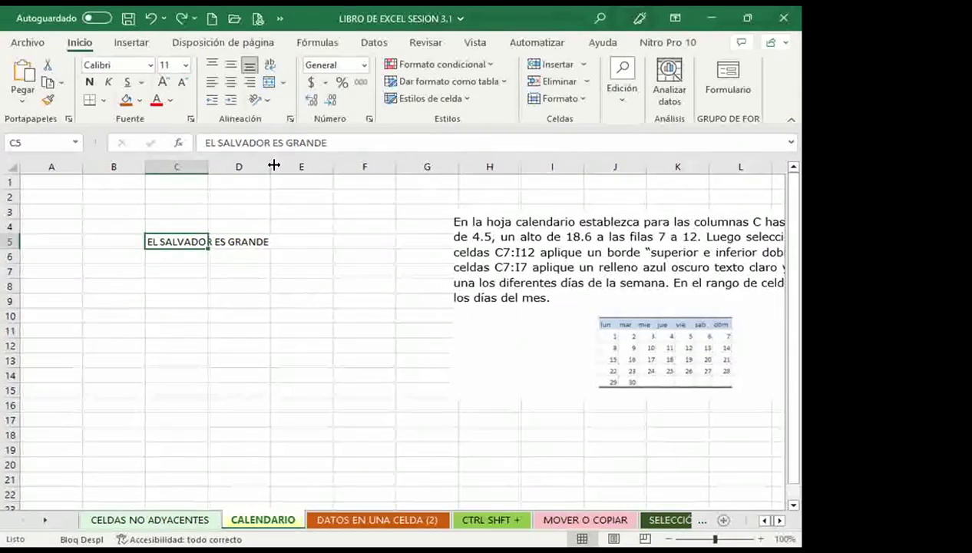
pyautogui.doubleClick(209, 165)
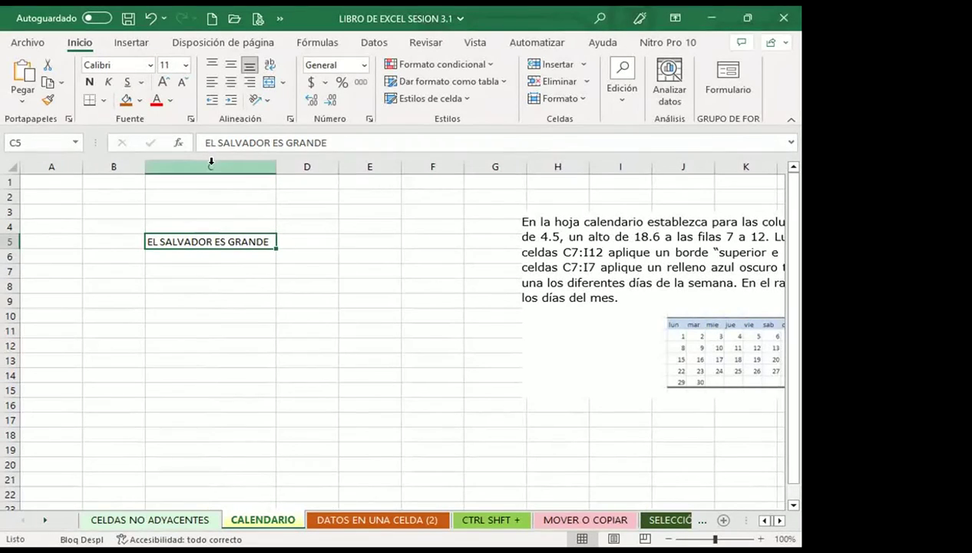
pyautogui.hotkey('ctrl', 'z')
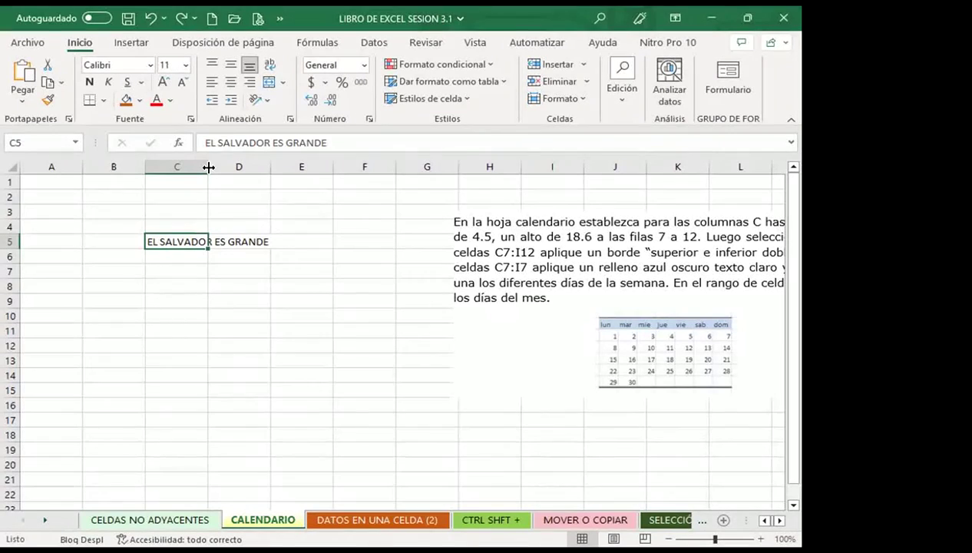
pyautogui.moveTo(208, 166); pyautogui.dragTo(208, 166)
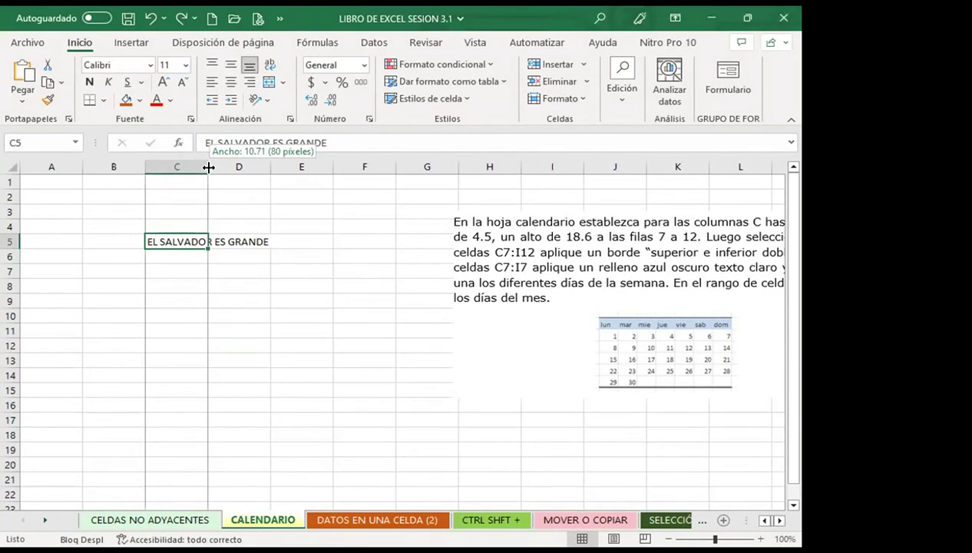
pyautogui.moveTo(208, 167); pyautogui.dragTo(270, 168)
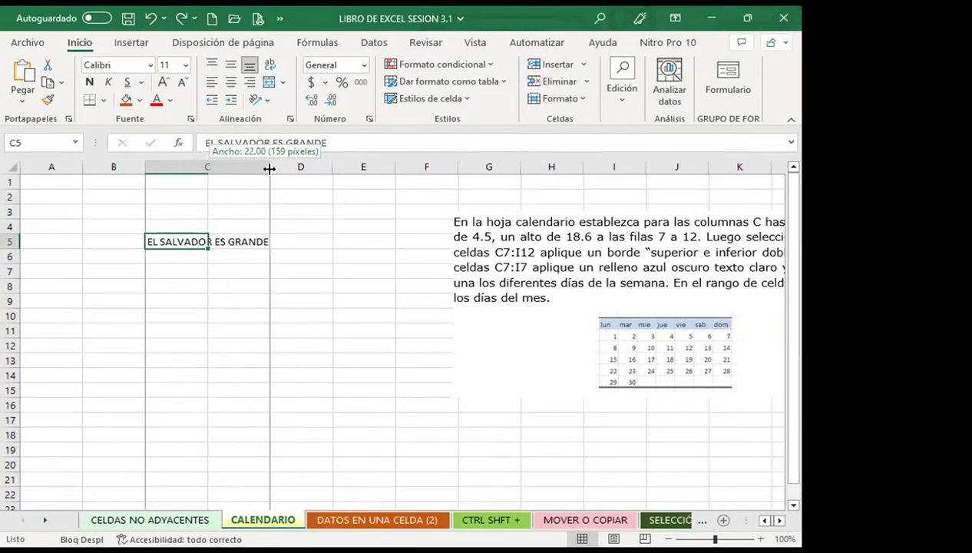
pyautogui.moveTo(270, 169); pyautogui.dragTo(270, 169)
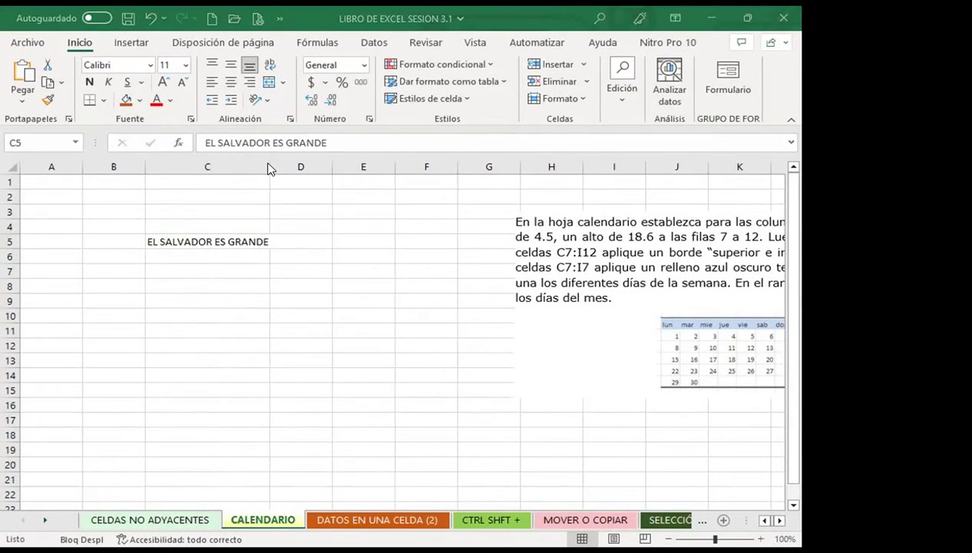
pyautogui.moveTo(270, 167); pyautogui.dragTo(226, 167)
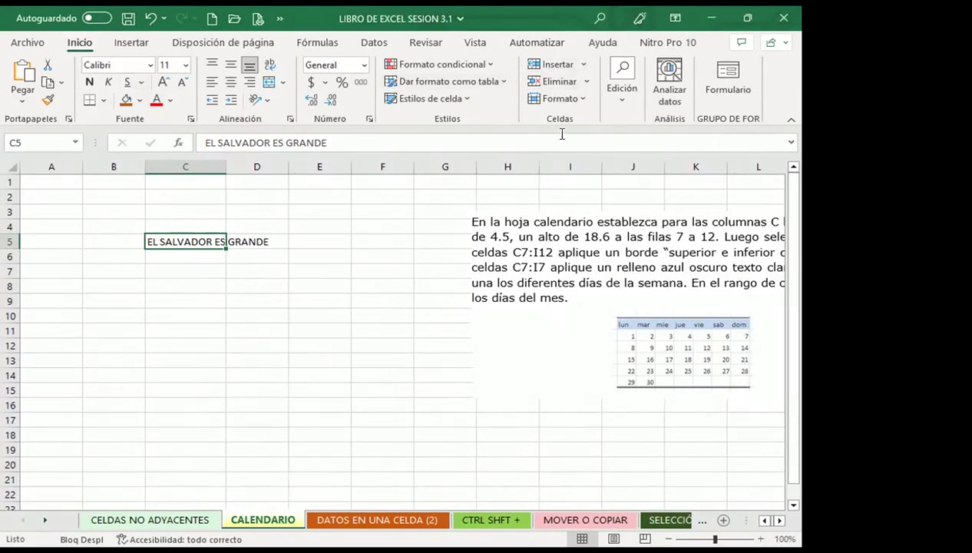
# Set column C to an exact width of 20 with Ancho de columna, then autofit it
pyautogui.click(583, 99)
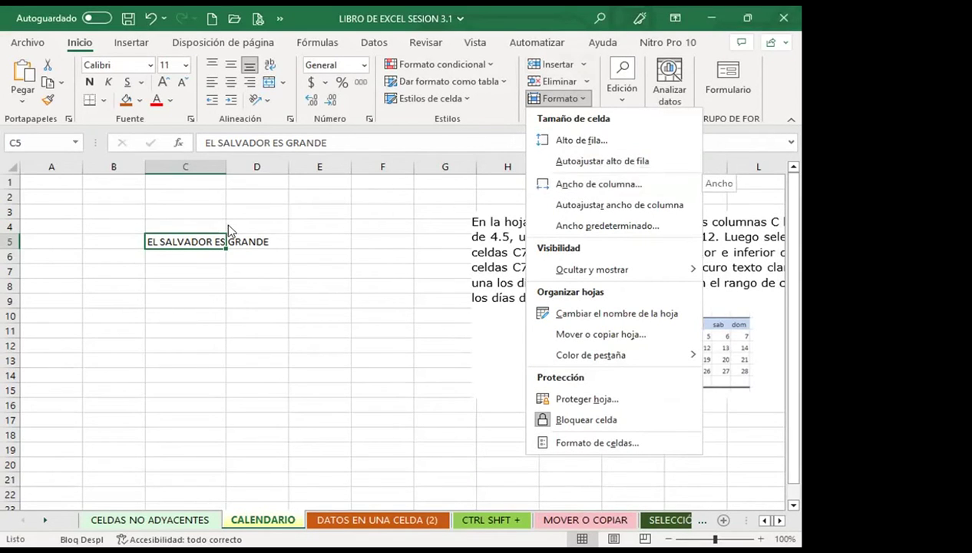
pyautogui.moveTo(226, 166); pyautogui.dragTo(193, 166)
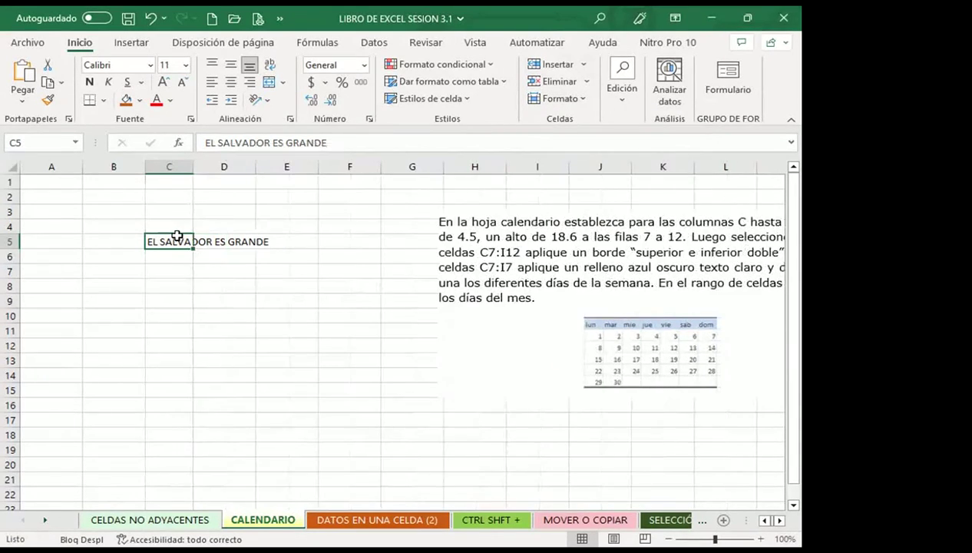
pyautogui.click(560, 98)
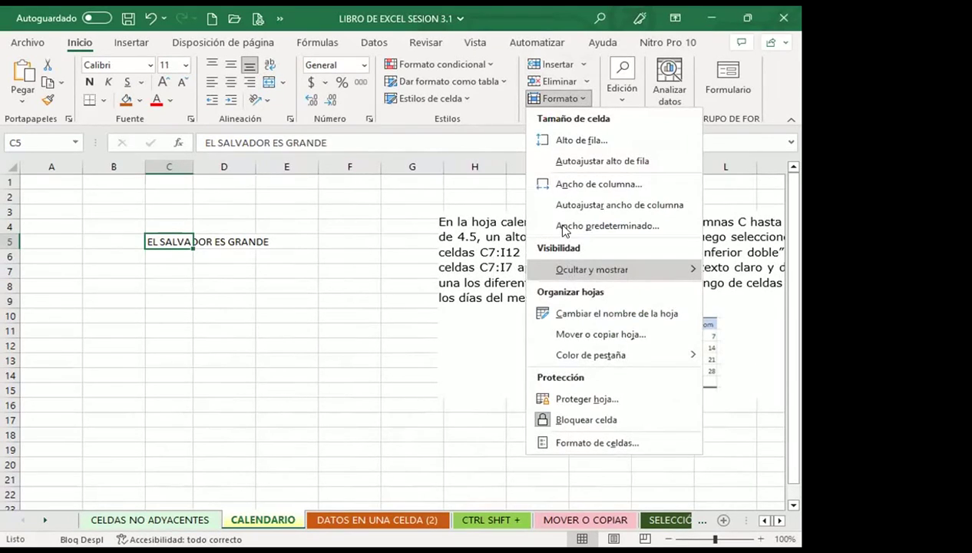
pyautogui.click(599, 183)
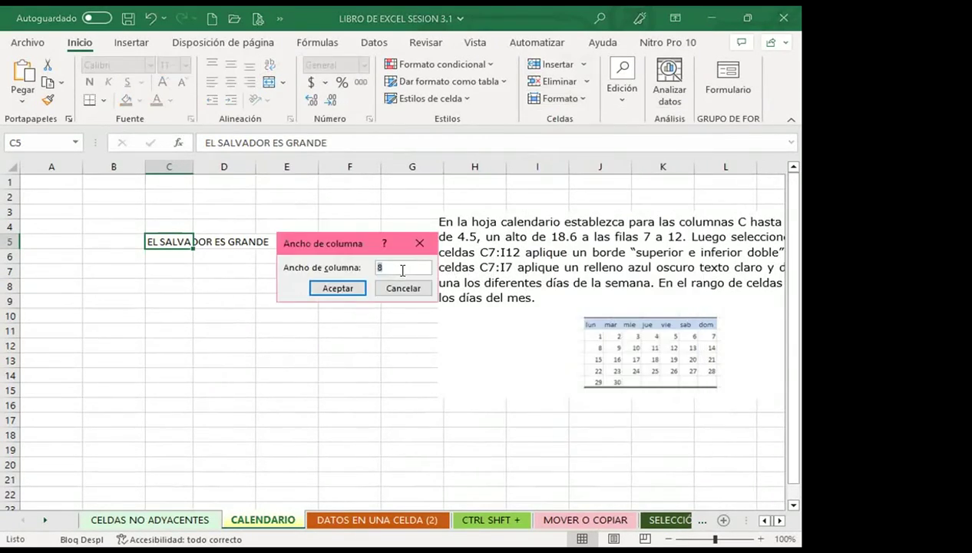
pyautogui.write('20')
pyautogui.click(342, 288)
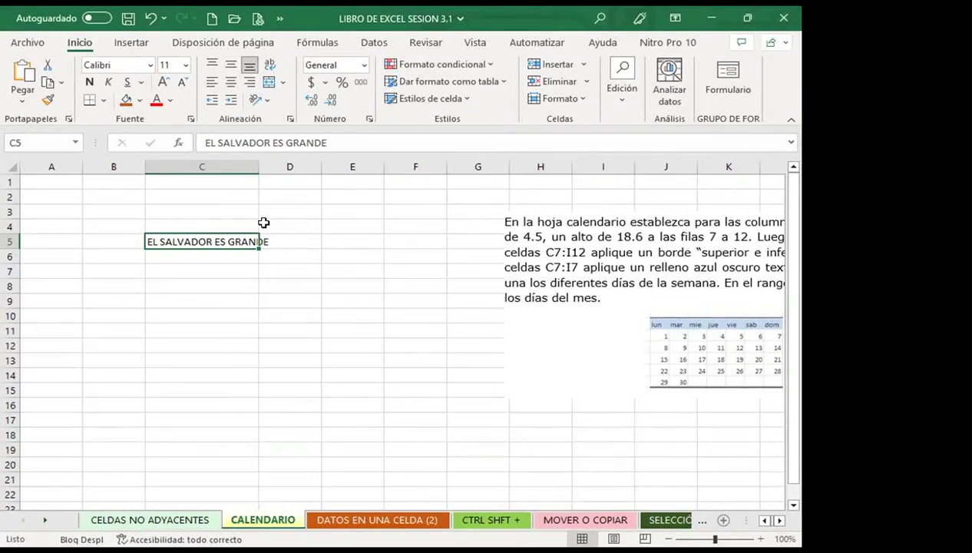
pyautogui.doubleClick(259, 166)
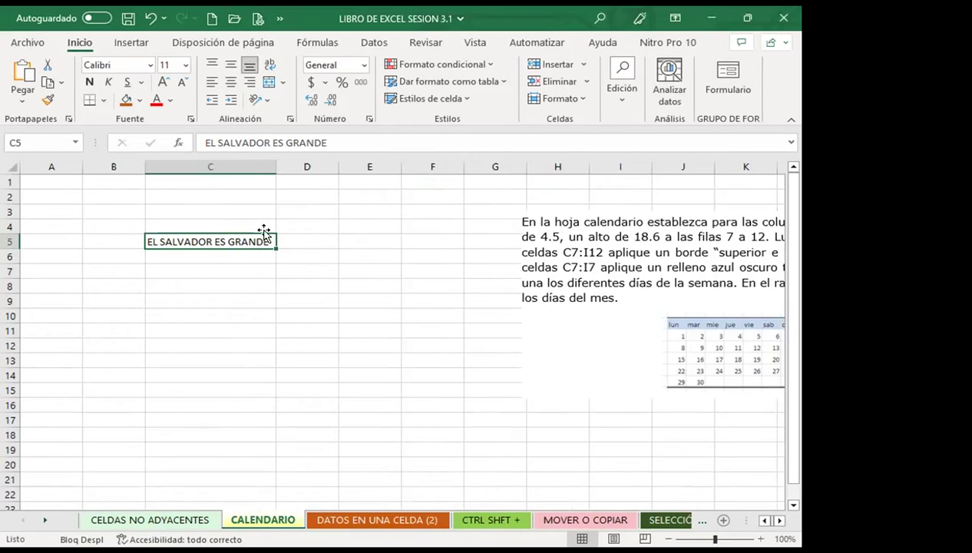
# Clear cell C5, narrow column C, and drag the instruction picture down and left
pyautogui.press('Delete')
pyautogui.moveTo(275, 167); pyautogui.dragTo(217, 168)
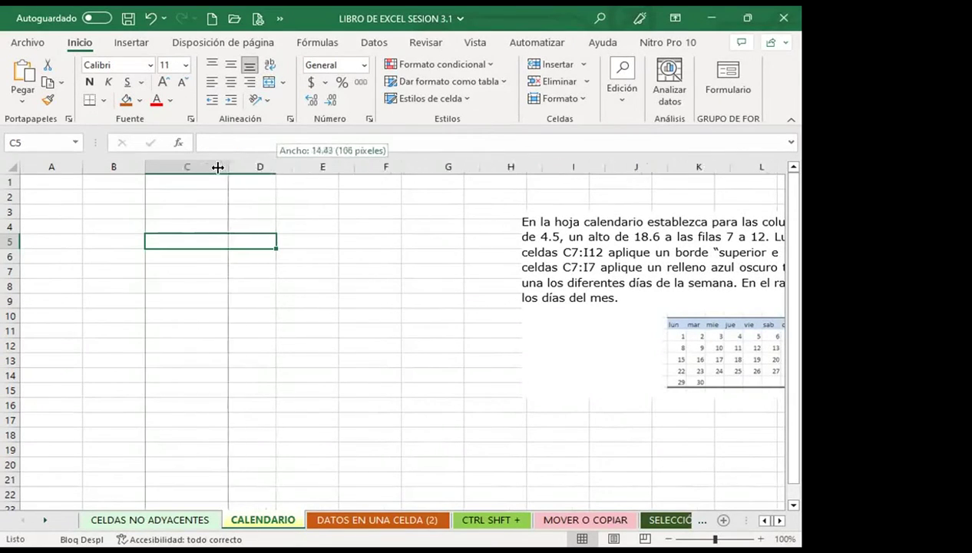
pyautogui.click(516, 285)
pyautogui.moveTo(514, 286); pyautogui.dragTo(433, 336)
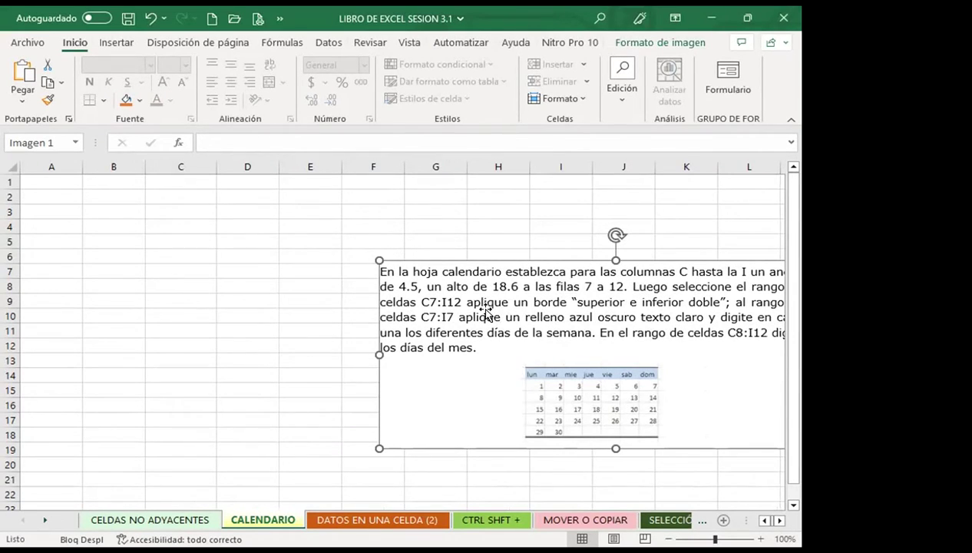
# Shift the instruction picture right and down, then select columns C through I
pyautogui.moveTo(215, 168); pyautogui.dragTo(215, 167)
pyautogui.click(583, 309)
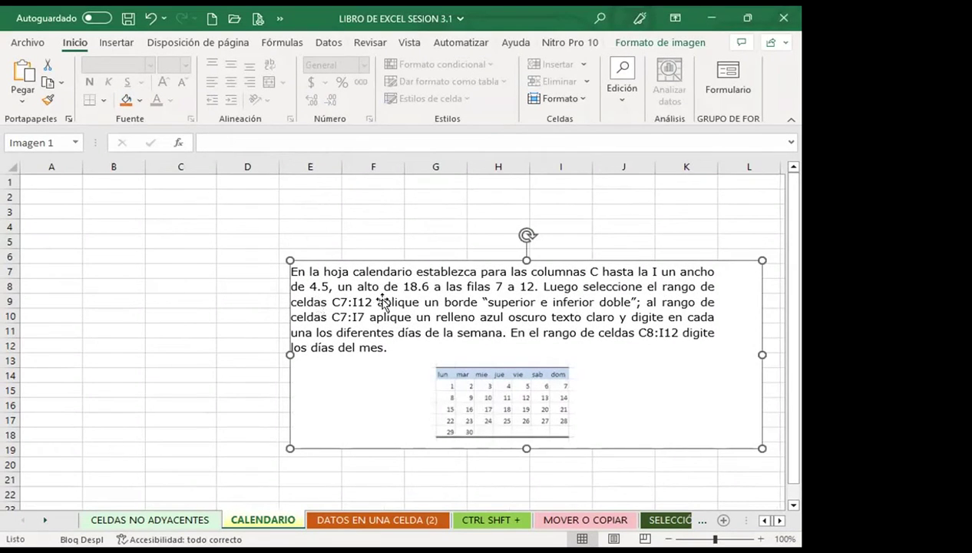
pyautogui.moveTo(323, 277); pyautogui.dragTo(518, 308)
pyautogui.moveTo(193, 162); pyautogui.dragTo(584, 167)
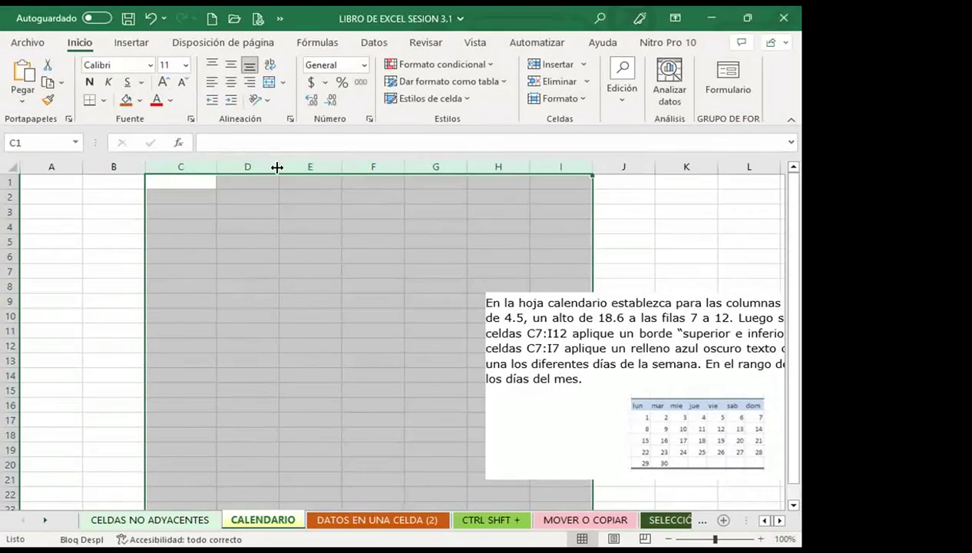
pyautogui.moveTo(277, 168); pyautogui.dragTo(242, 164)
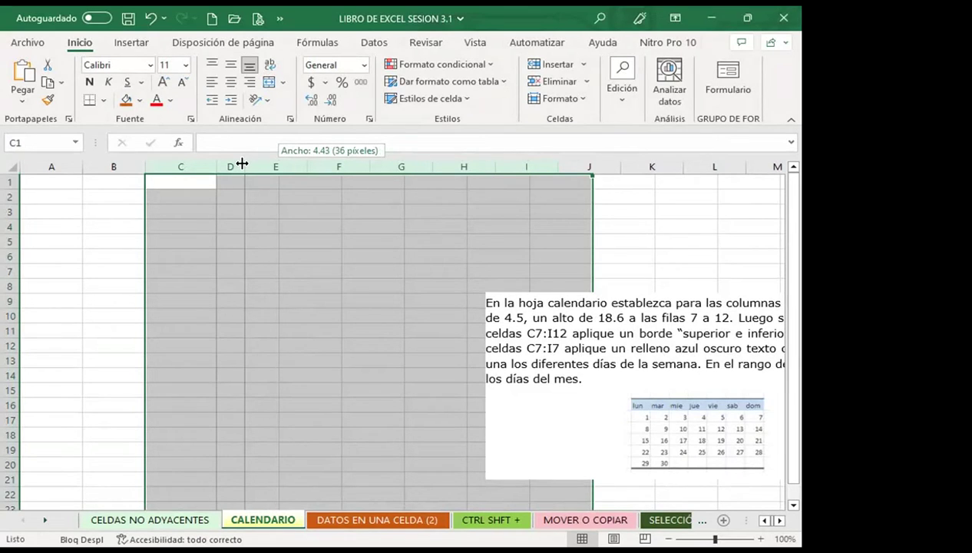
pyautogui.moveTo(242, 164)
pyautogui.mouseDown()
pyautogui.moveTo(233, 161)
pyautogui.moveTo(238, 168)
pyautogui.mouseUp()
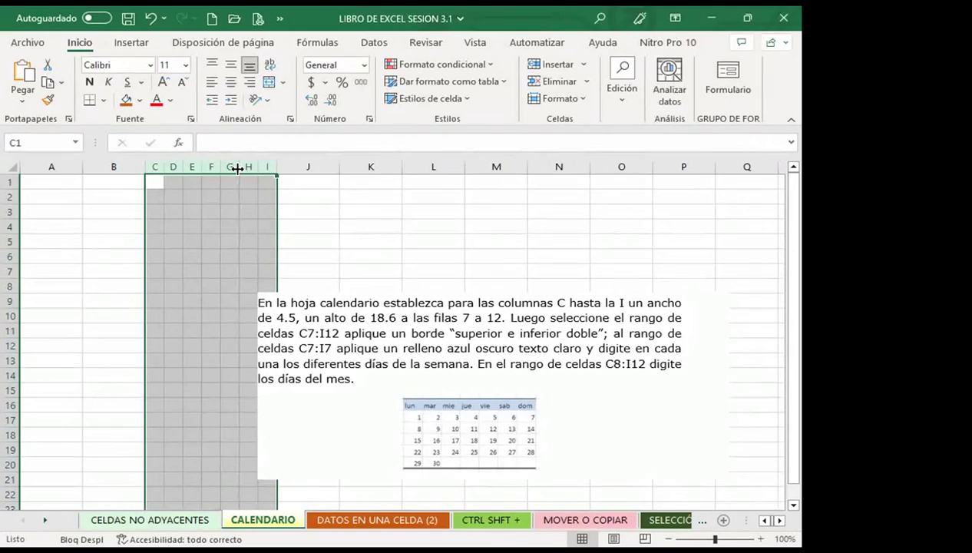
pyautogui.hotkey('ctrl', 'z')
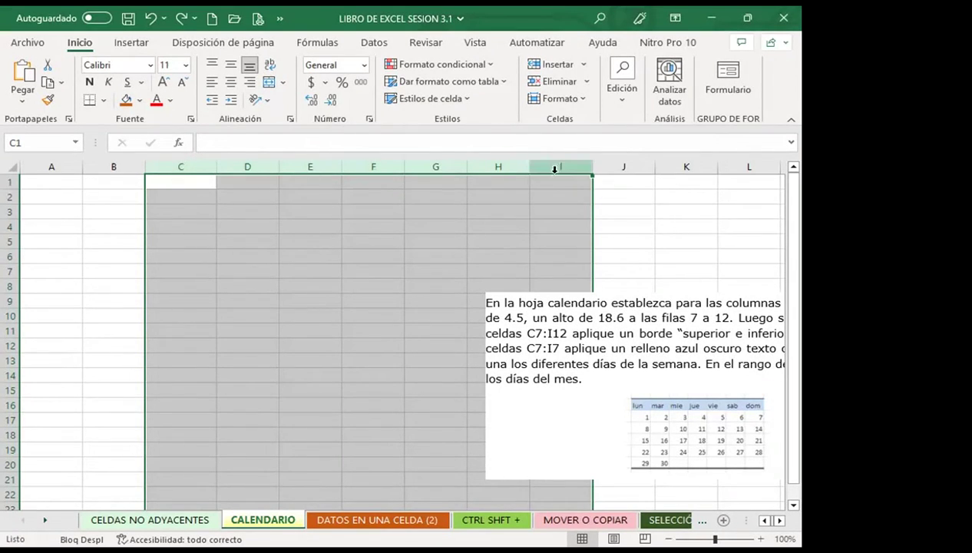
# Give columns C through I an exact width of 4.5, then select rows 6–7
pyautogui.click(578, 103)
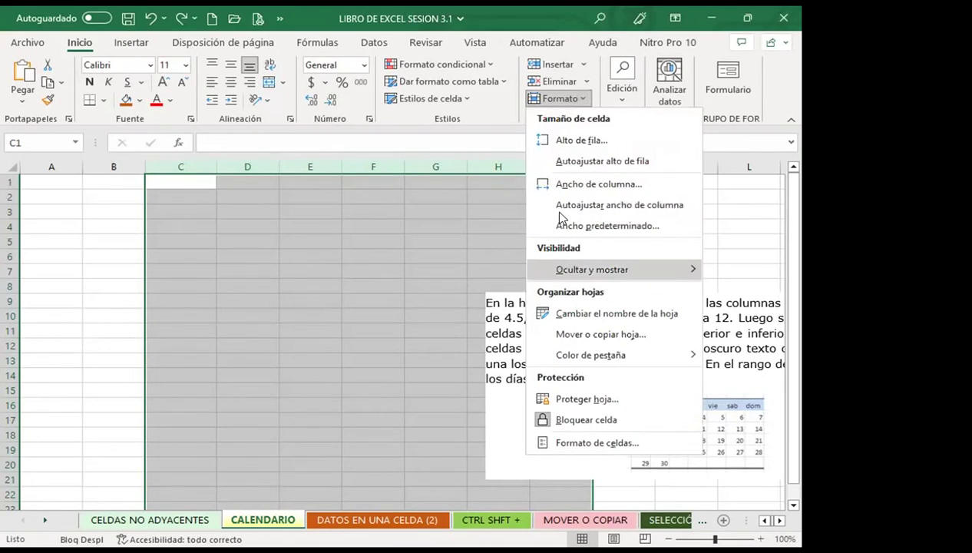
pyautogui.click(568, 185)
pyautogui.write('4.5')
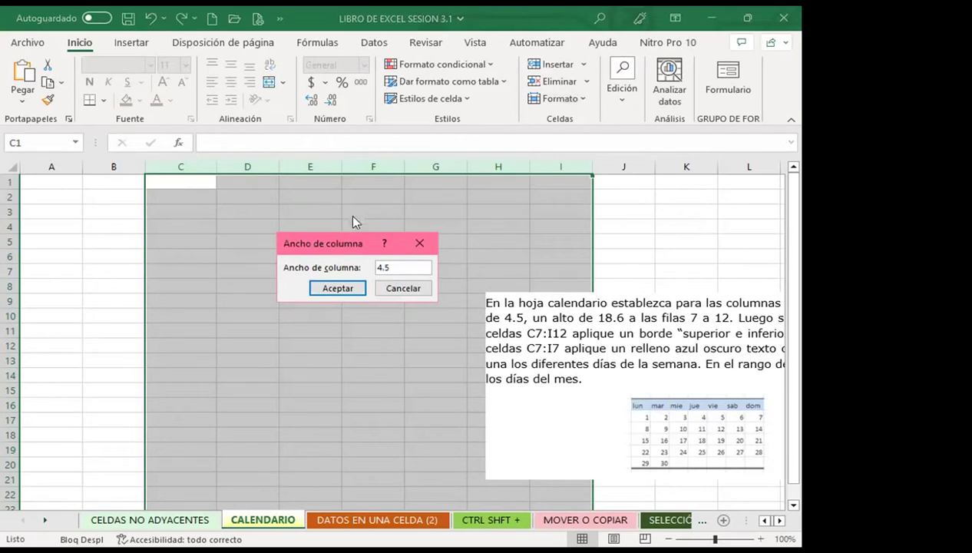
pyautogui.click(330, 288)
pyautogui.moveTo(199, 168); pyautogui.dragTo(197, 168)
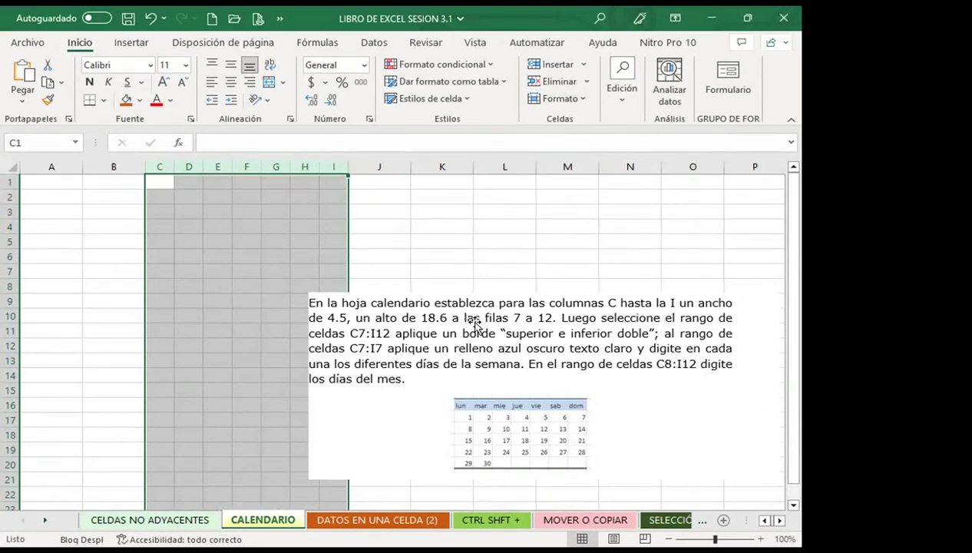
pyautogui.click(171, 301)
pyautogui.moveTo(10, 260); pyautogui.dragTo(11, 282)
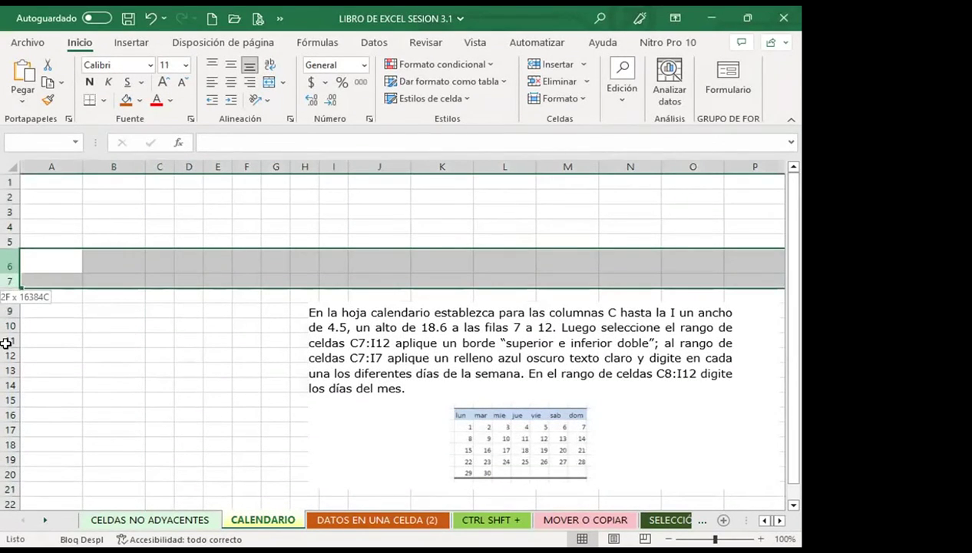
# Give rows 6–12 a height of 18.6 with Alto de fila, then move the picture up and right
pyautogui.moveTo(10, 351); pyautogui.dragTo(10, 356)
pyautogui.click(556, 98)
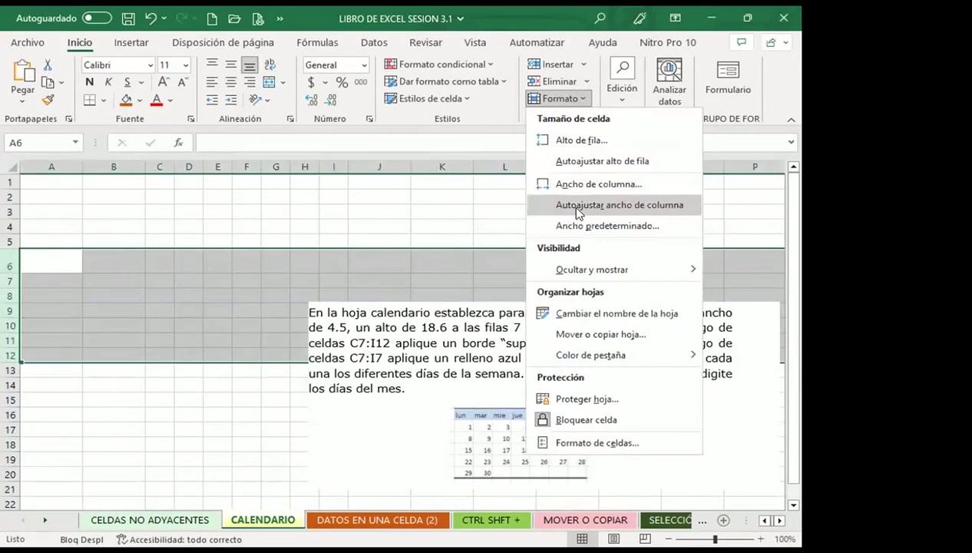
pyautogui.click(573, 140)
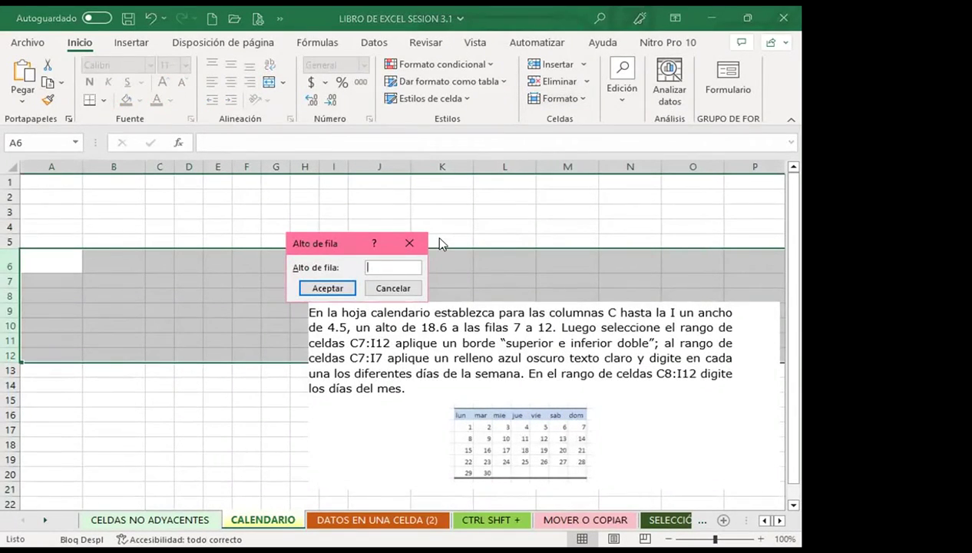
pyautogui.write('18.6')
pyautogui.press('Return')
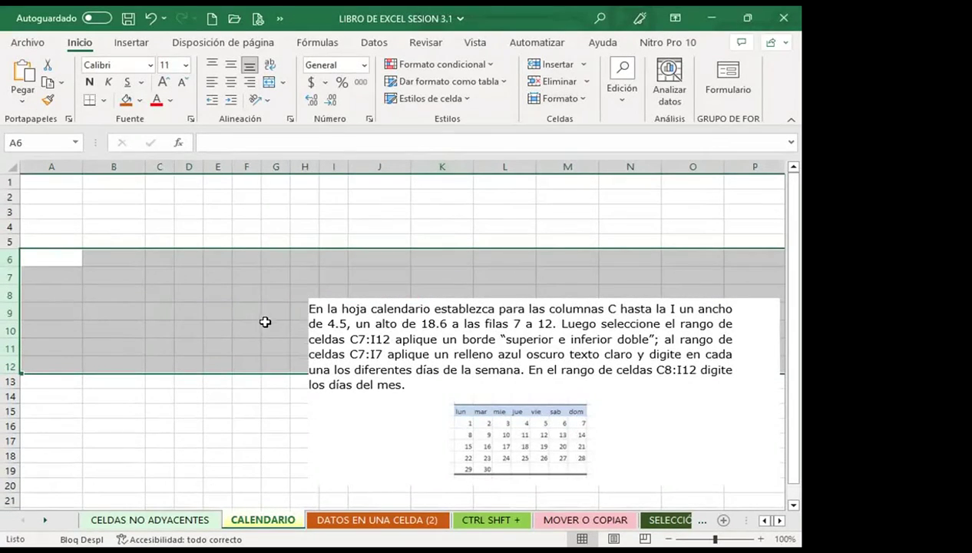
pyautogui.moveTo(465, 338); pyautogui.dragTo(545, 265)
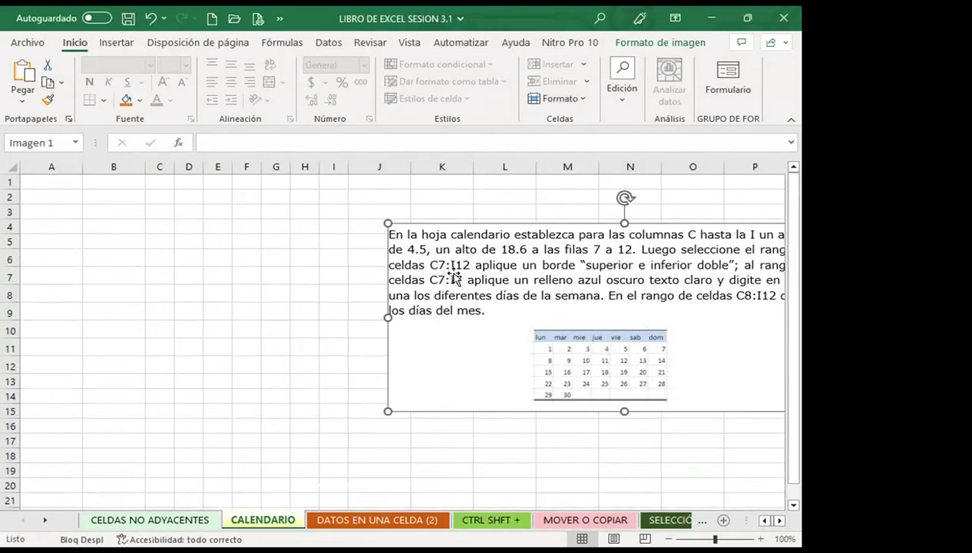
# Select C6:I12 and apply Borde superior e inferior doble, then select C6:F6
pyautogui.click(152, 261)
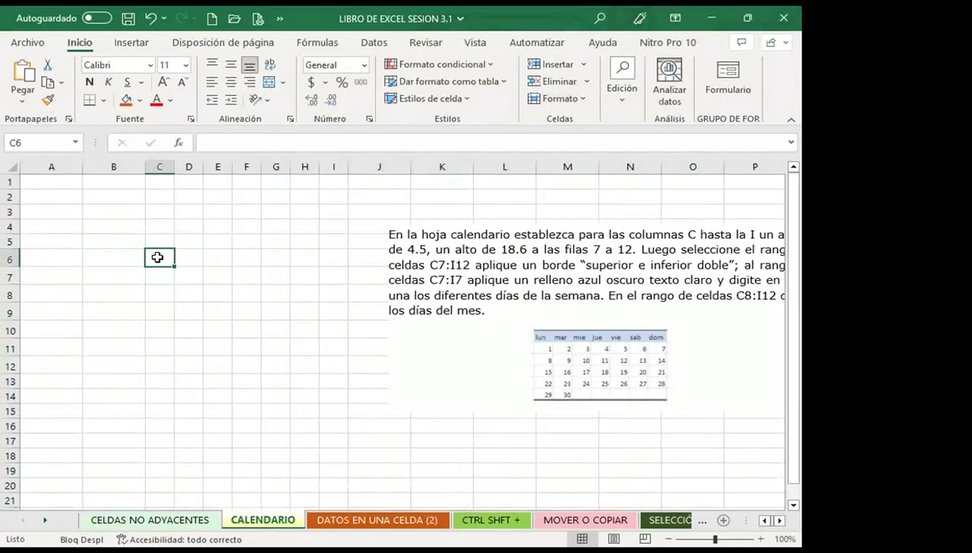
pyautogui.moveTo(173, 257); pyautogui.dragTo(323, 299)
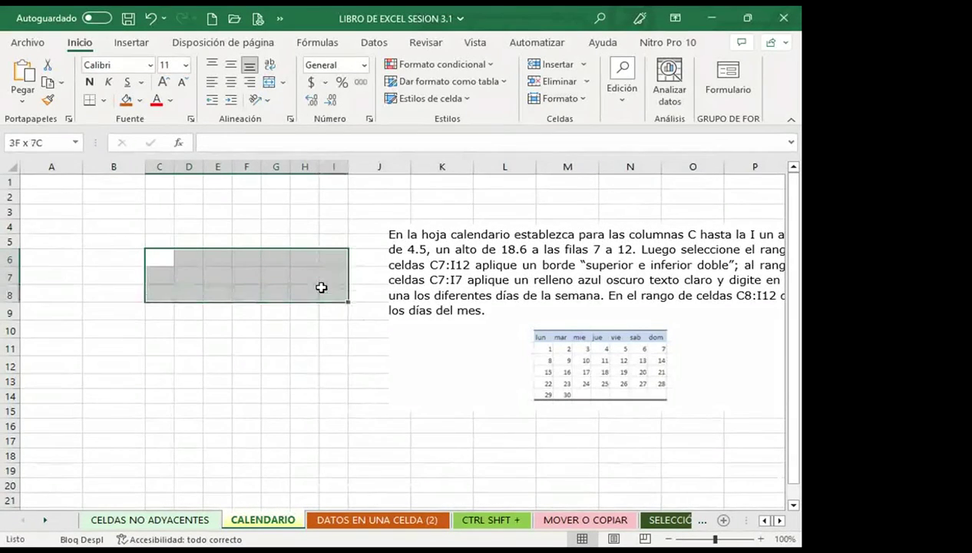
pyautogui.moveTo(323, 298); pyautogui.dragTo(329, 358)
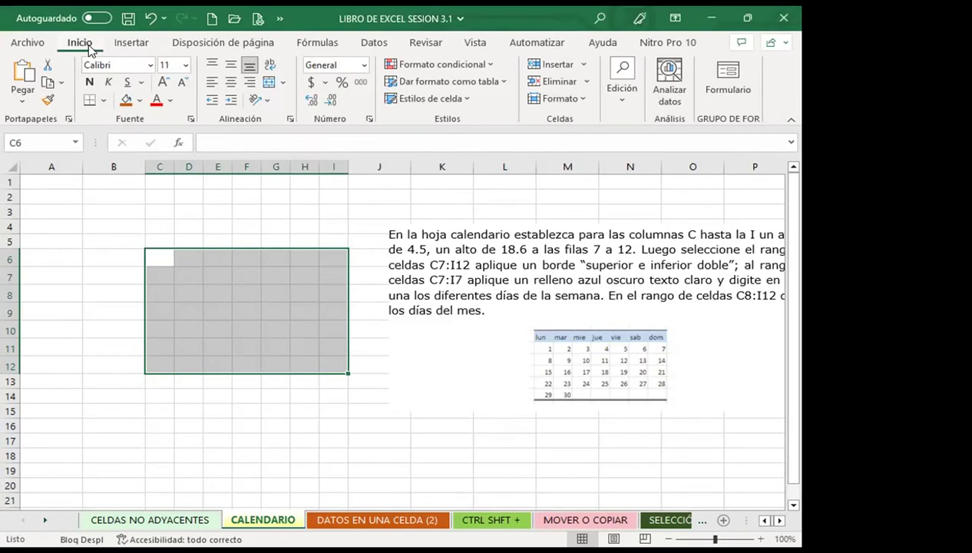
pyautogui.click(103, 101)
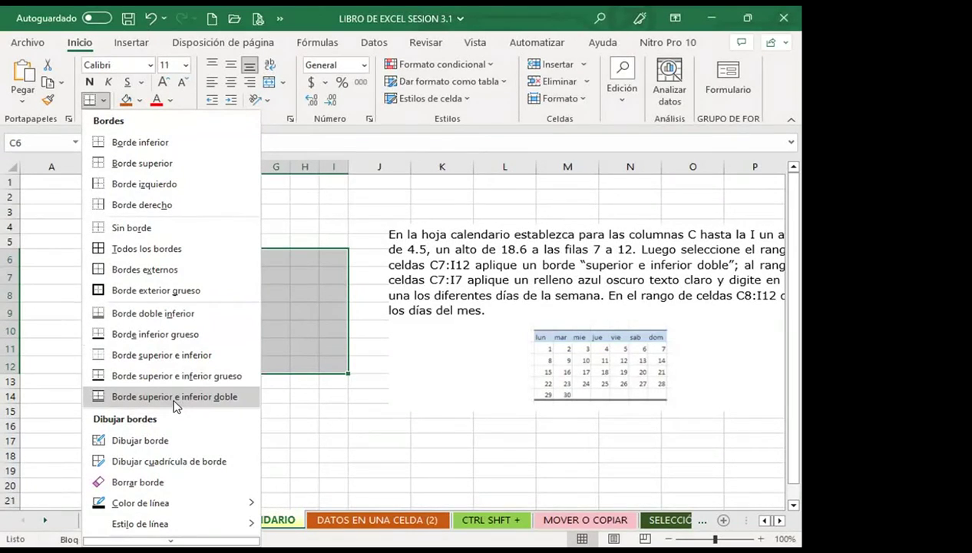
pyautogui.click(174, 396)
pyautogui.click(185, 327)
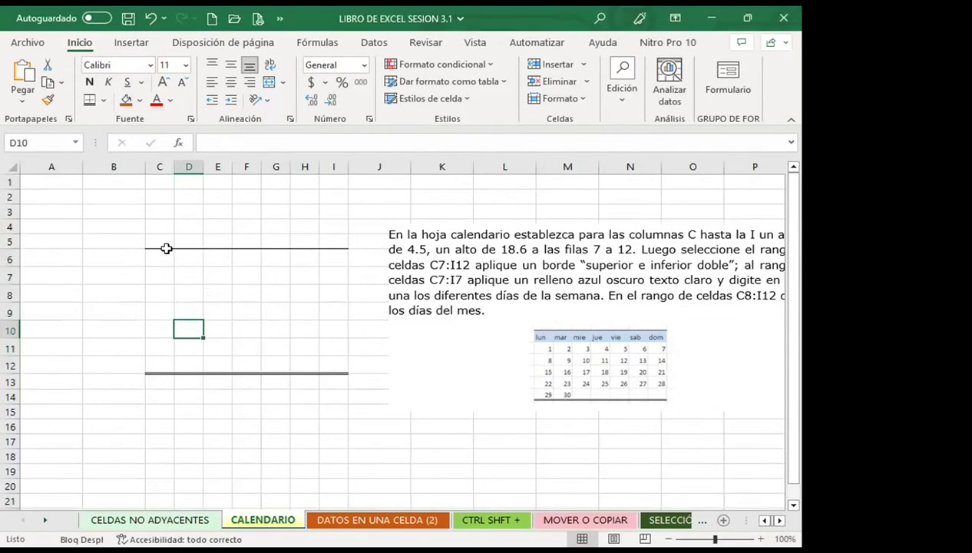
pyautogui.moveTo(159, 259); pyautogui.dragTo(257, 262)
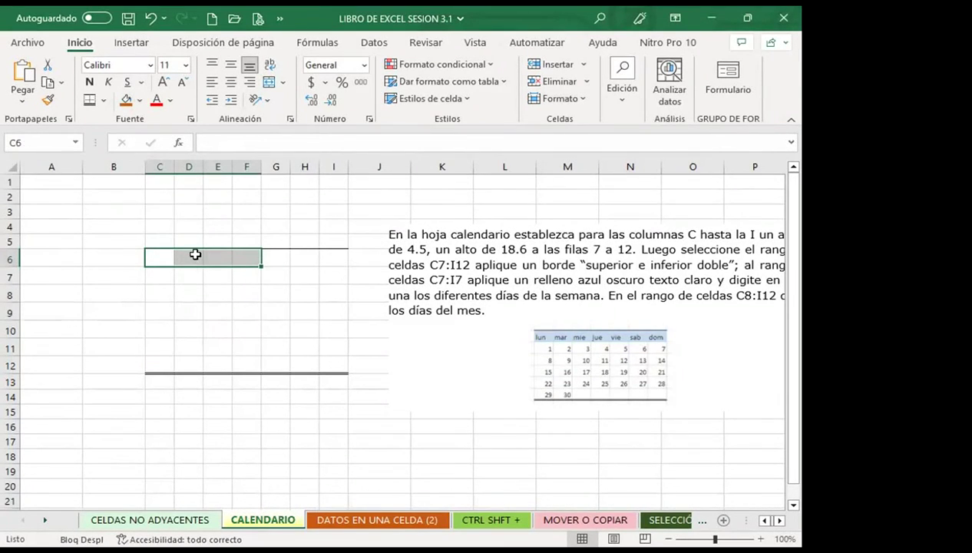
# Delete the empty row 6 above the calendar block
pyautogui.click(188, 256)
pyautogui.click(160, 275)
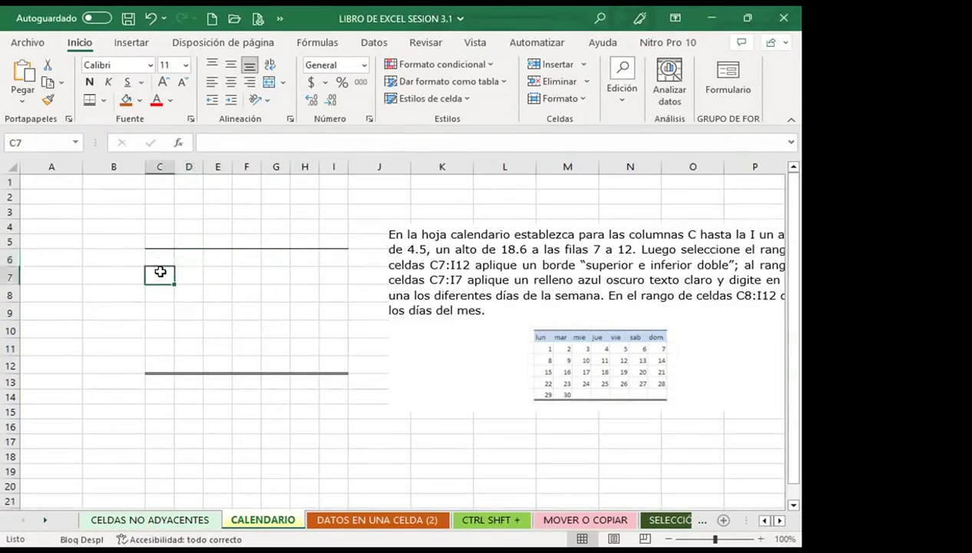
pyautogui.click(11, 259)
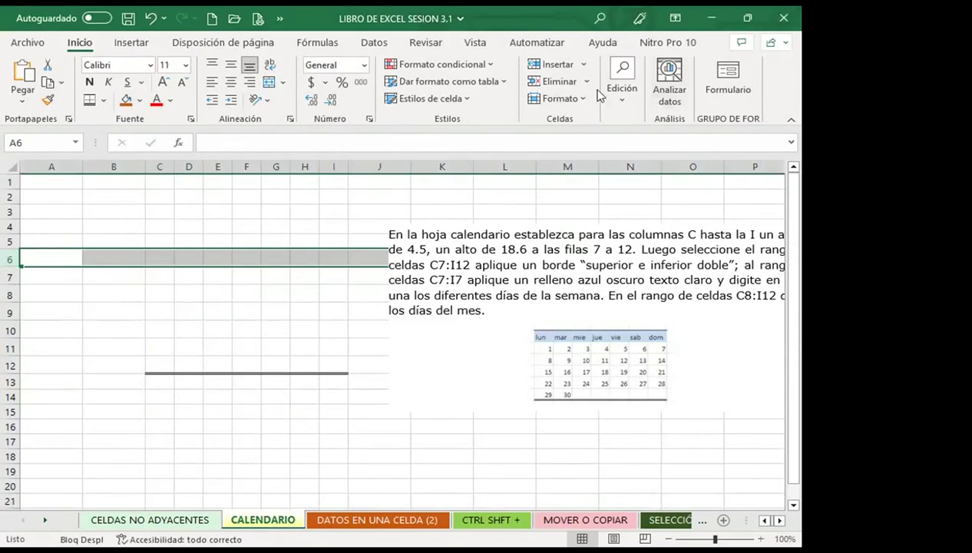
pyautogui.click(554, 81)
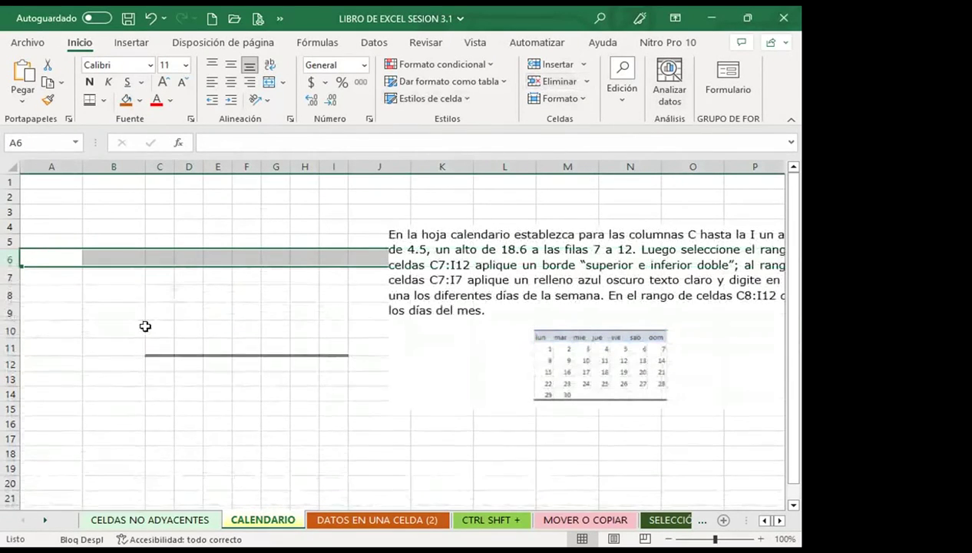
pyautogui.click(148, 257)
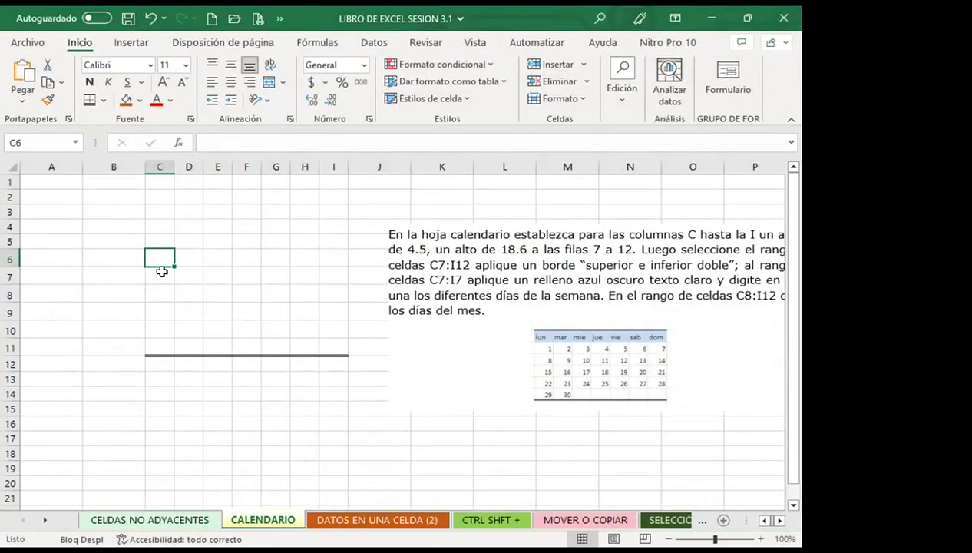
# Apply Borde superior e inferior doble to C7:I13, then select the weekday header cells C7:I7
pyautogui.moveTo(157, 272); pyautogui.dragTo(338, 351)
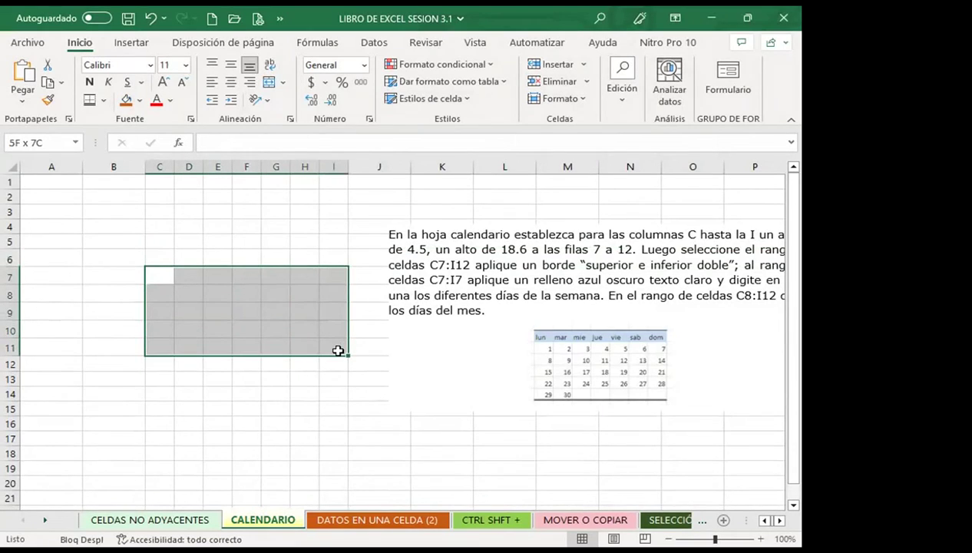
pyautogui.moveTo(338, 351); pyautogui.dragTo(335, 372)
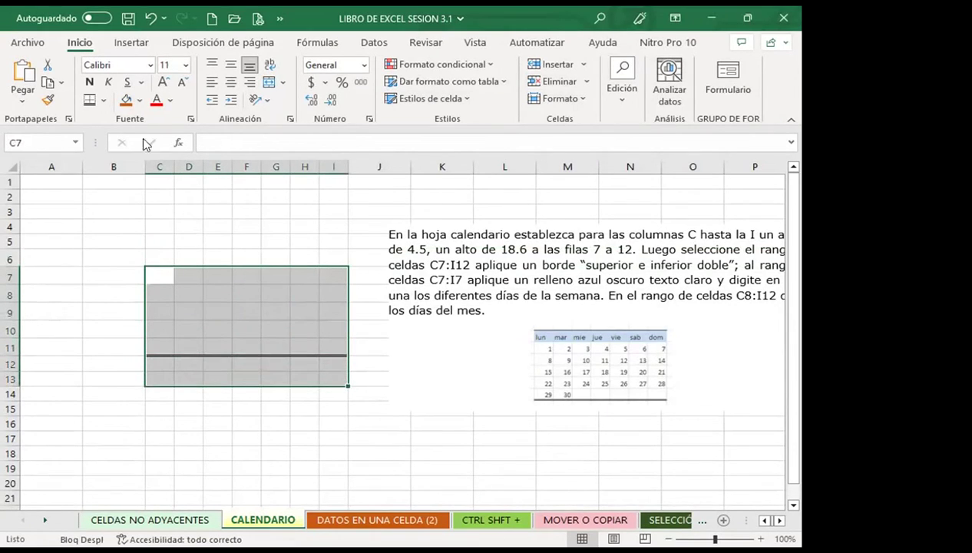
pyautogui.click(104, 101)
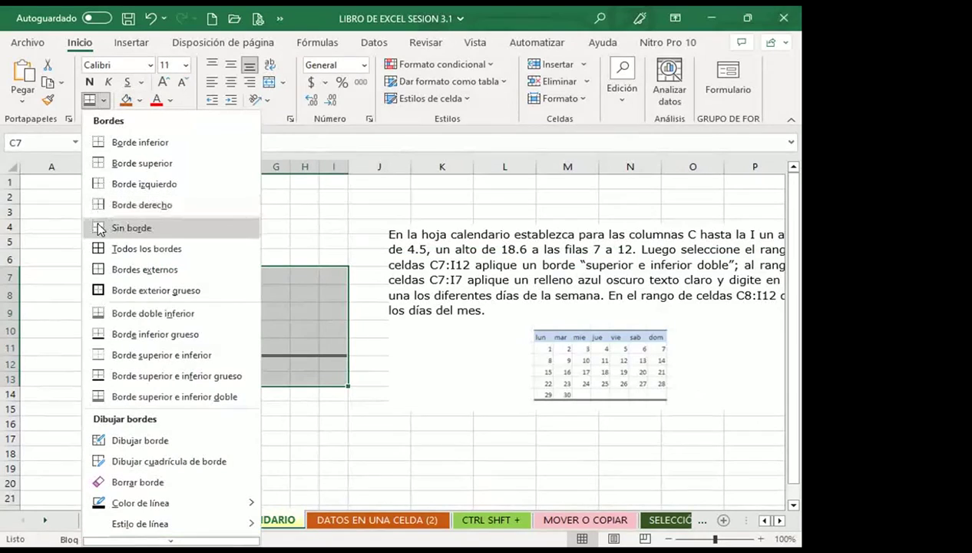
pyautogui.click(123, 398)
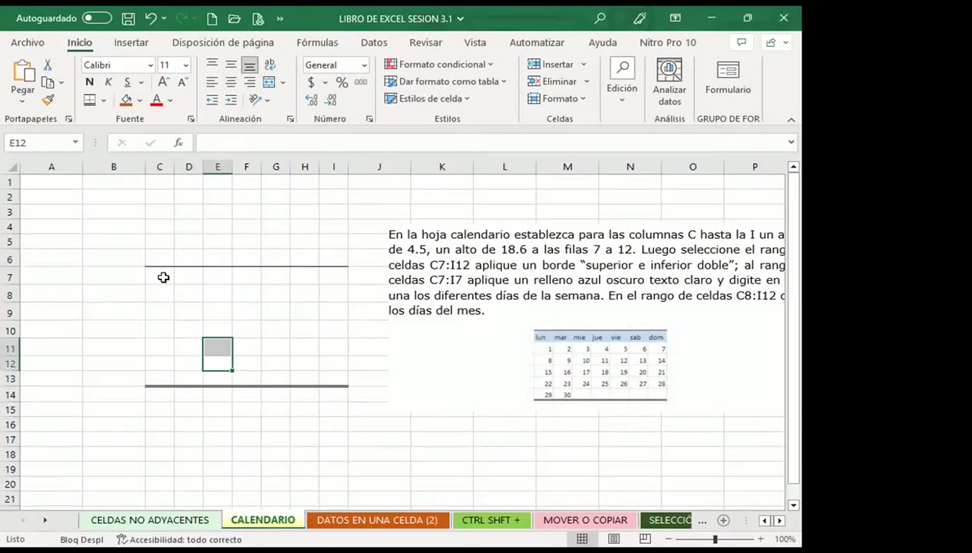
pyautogui.moveTo(162, 275); pyautogui.dragTo(341, 279)
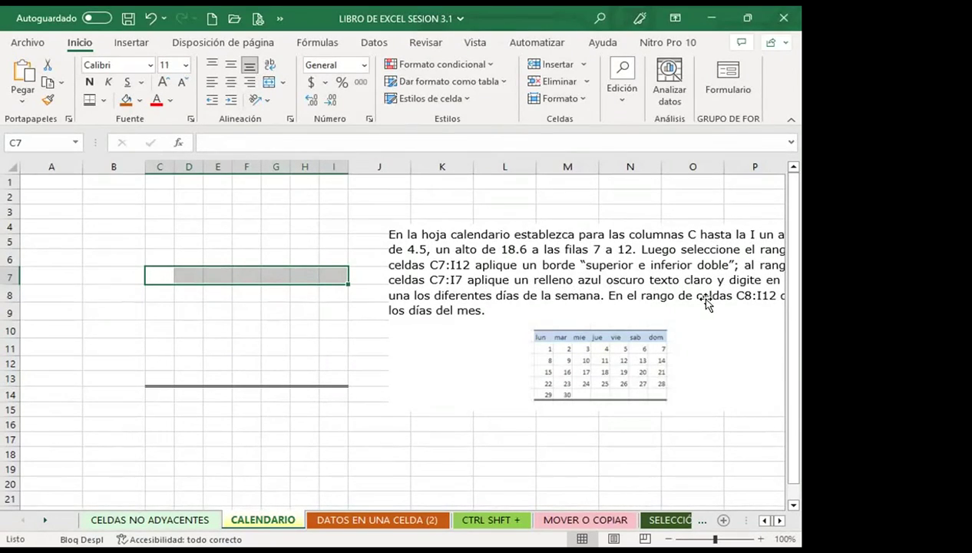
# Give C7:I7 a light blue fill, enter LUN. in C7 and fill it across to DOM. in I7
pyautogui.click(139, 103)
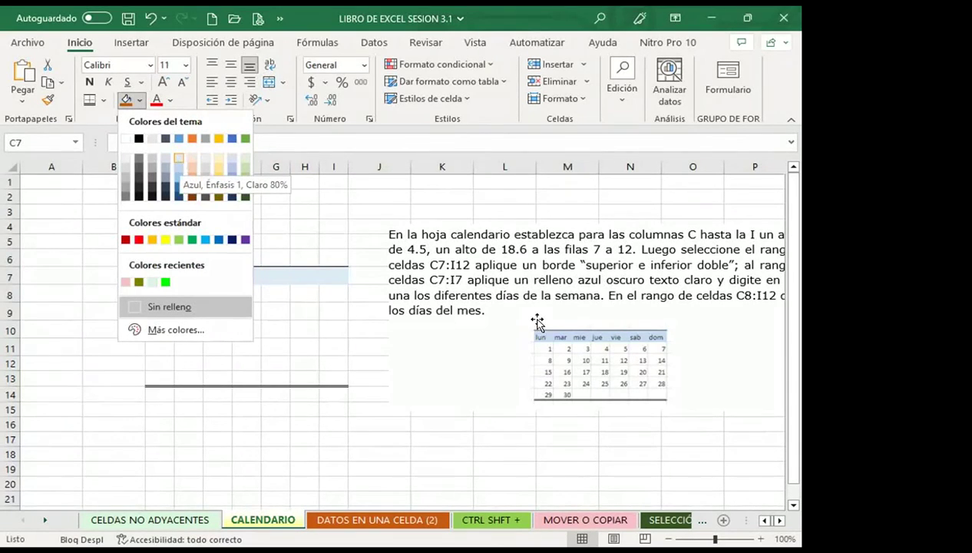
pyautogui.press('Escape')
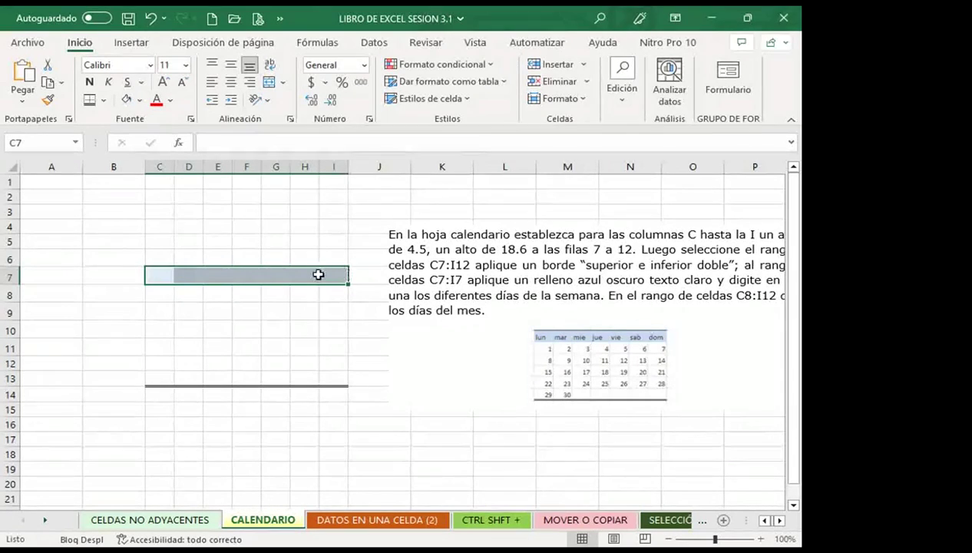
pyautogui.click(161, 274)
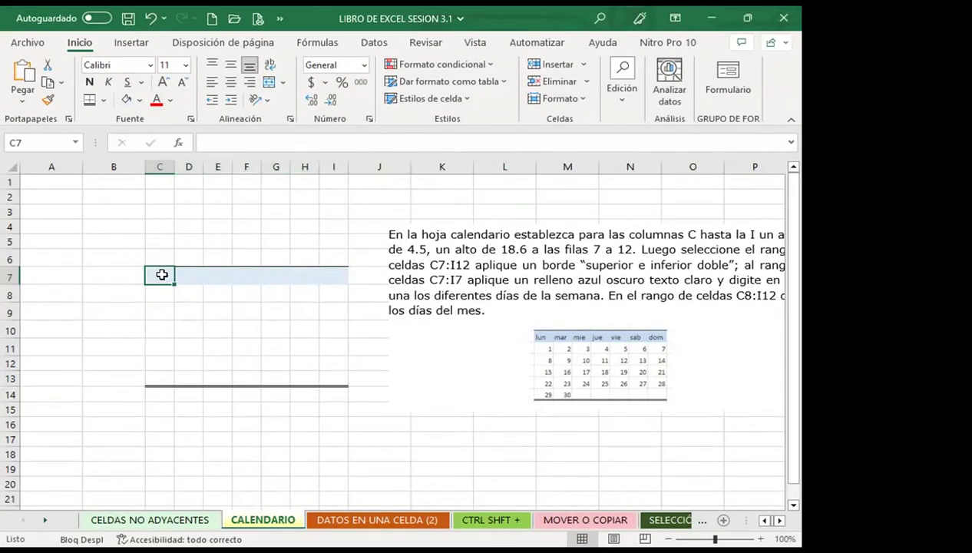
pyautogui.write('LUN.')
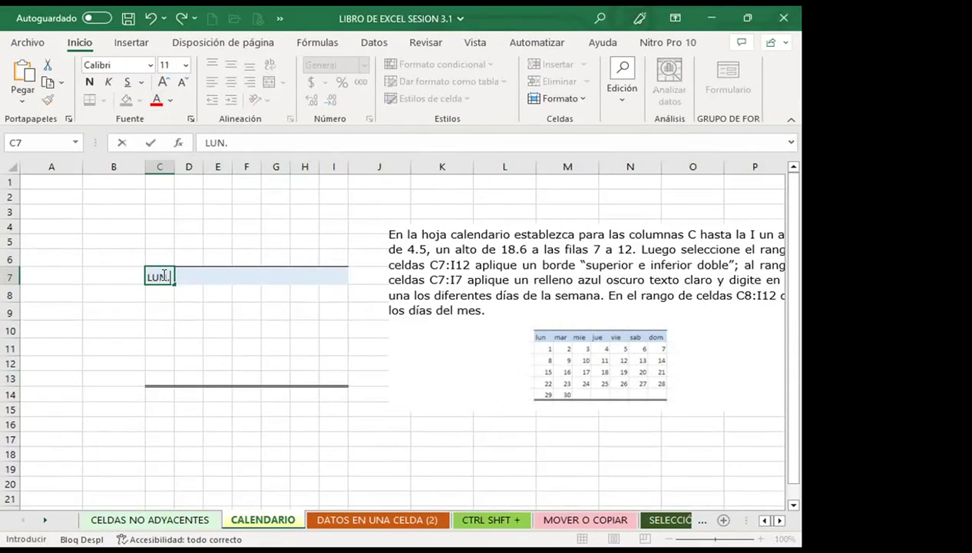
pyautogui.press('Return')
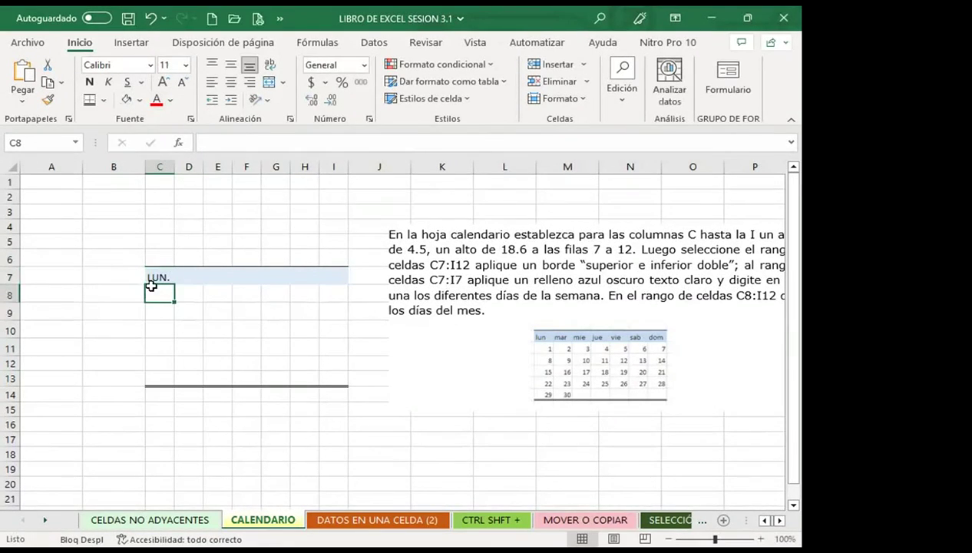
pyautogui.click(158, 278)
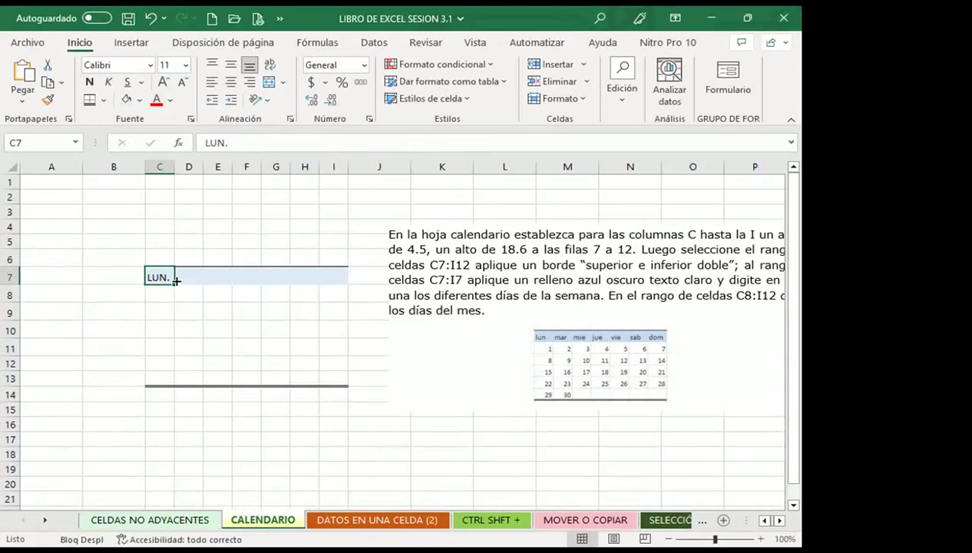
pyautogui.moveTo(174, 282); pyautogui.dragTo(219, 280)
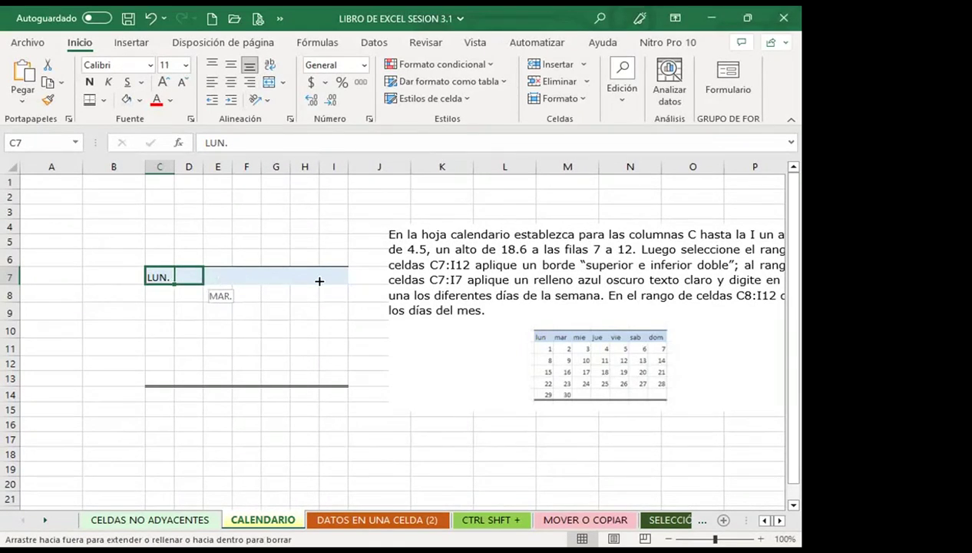
pyautogui.moveTo(336, 278); pyautogui.dragTo(336, 278)
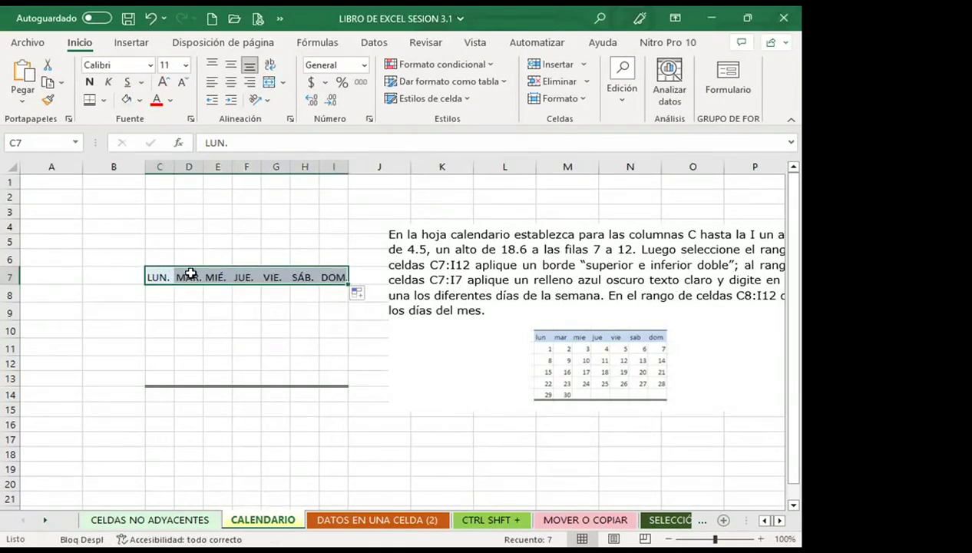
pyautogui.click(322, 277)
# Enter the Monday dates 1, 8, 15 and 22 down C8:C11
pyautogui.click(153, 289)
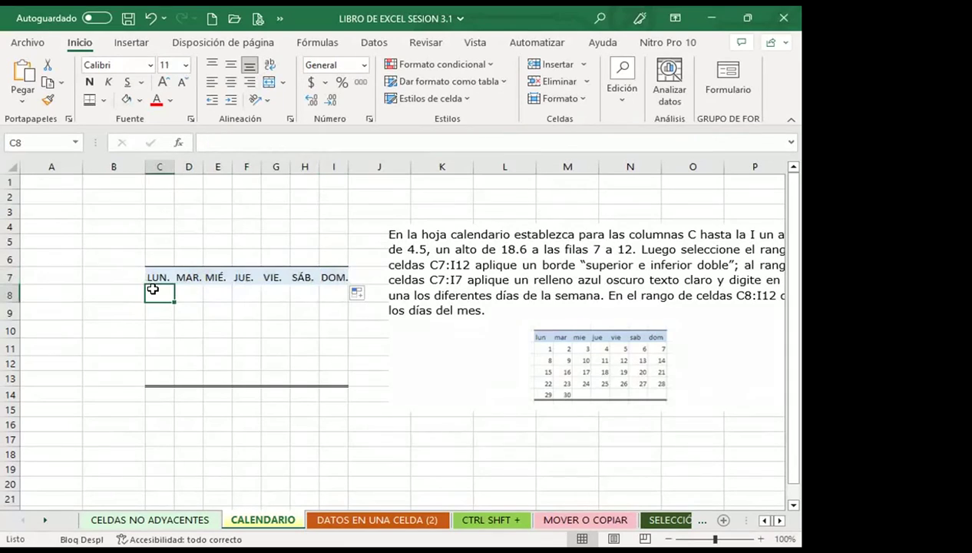
pyautogui.write('1')
pyautogui.click(161, 314)
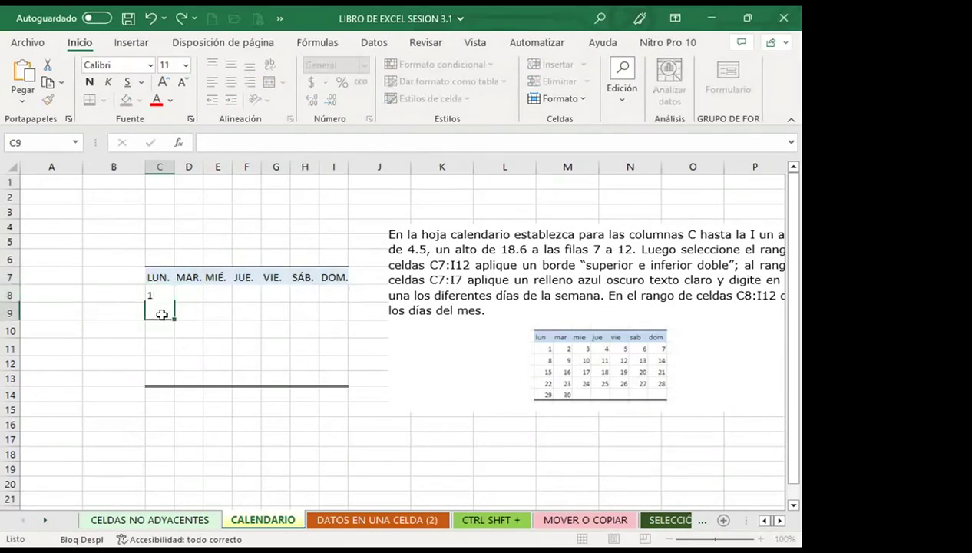
pyautogui.write('8')
pyautogui.click(162, 328)
pyautogui.write('15')
pyautogui.click(162, 347)
pyautogui.write('22')
pyautogui.click(160, 366)
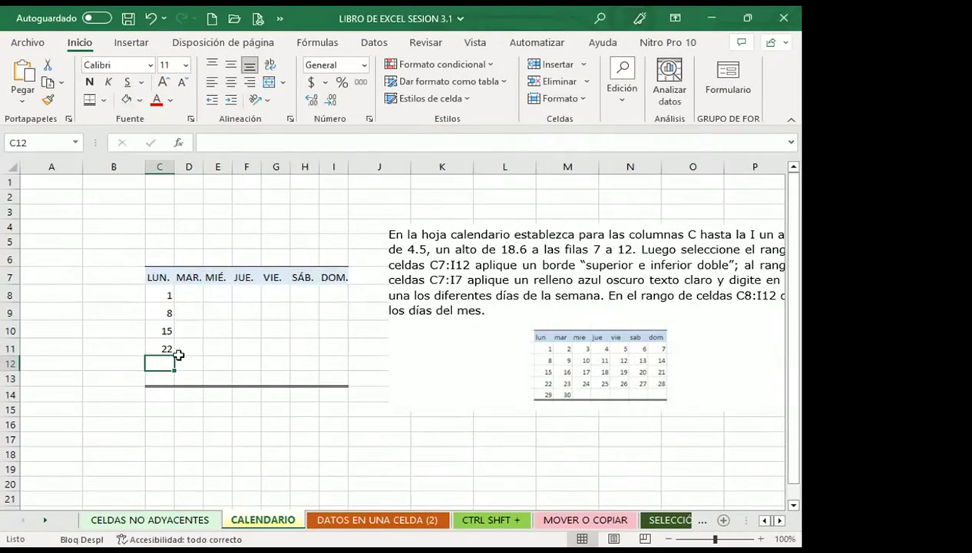
# Delete the surplus empty row 12 with Eliminar
pyautogui.click(11, 378)
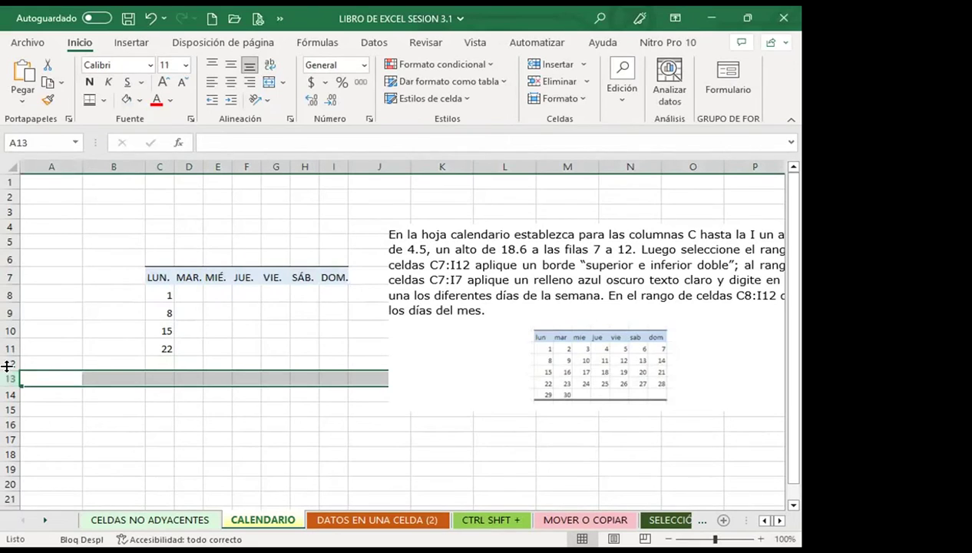
pyautogui.click(10, 363)
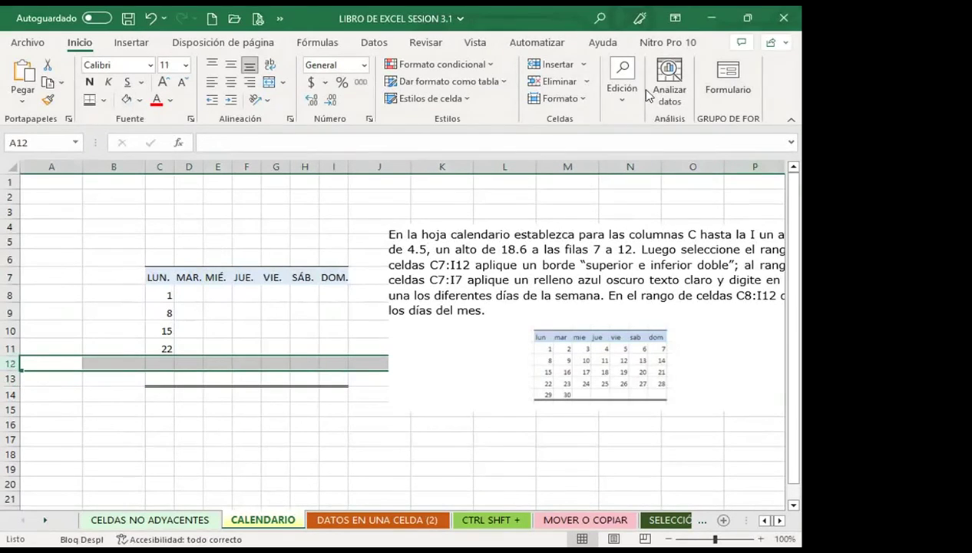
pyautogui.click(550, 81)
pyautogui.click(142, 381)
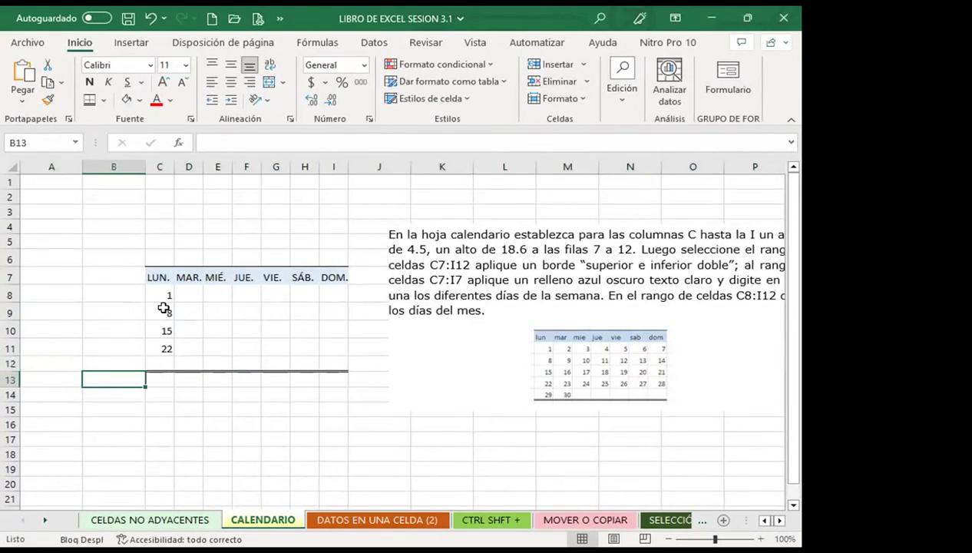
# Enter 29 in C12 and 30 in D12
pyautogui.click(162, 363)
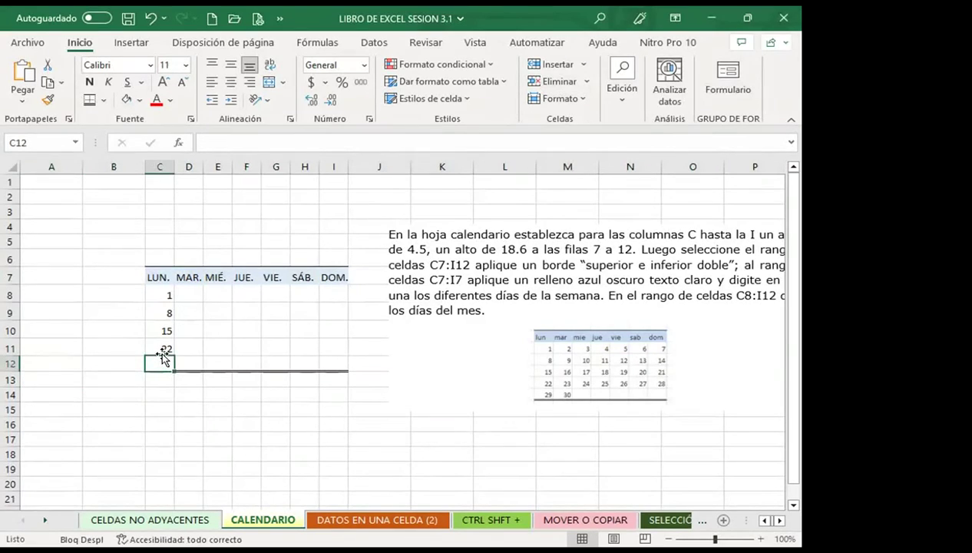
pyautogui.write('29')
pyautogui.click(190, 359)
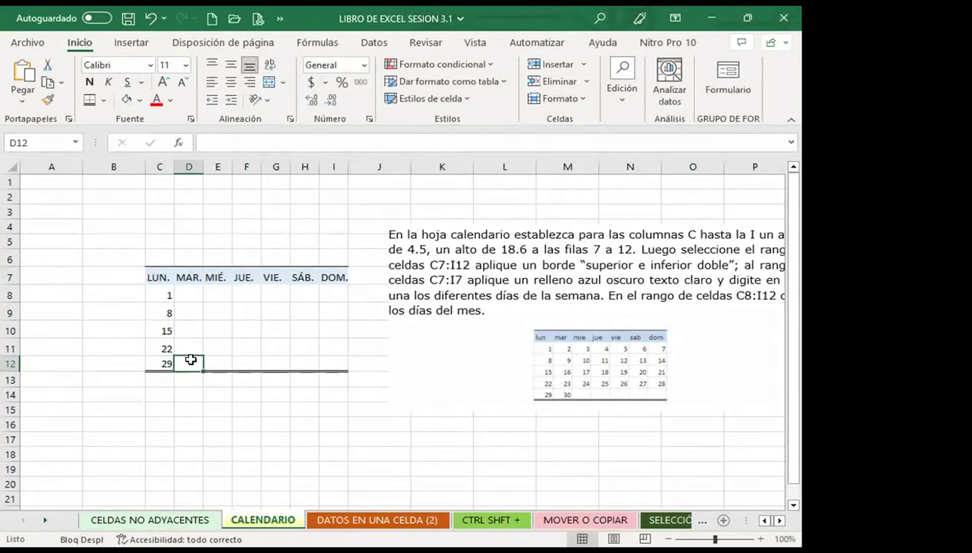
pyautogui.write('30')
pyautogui.moveTo(189, 394); pyautogui.dragTo(189, 381)
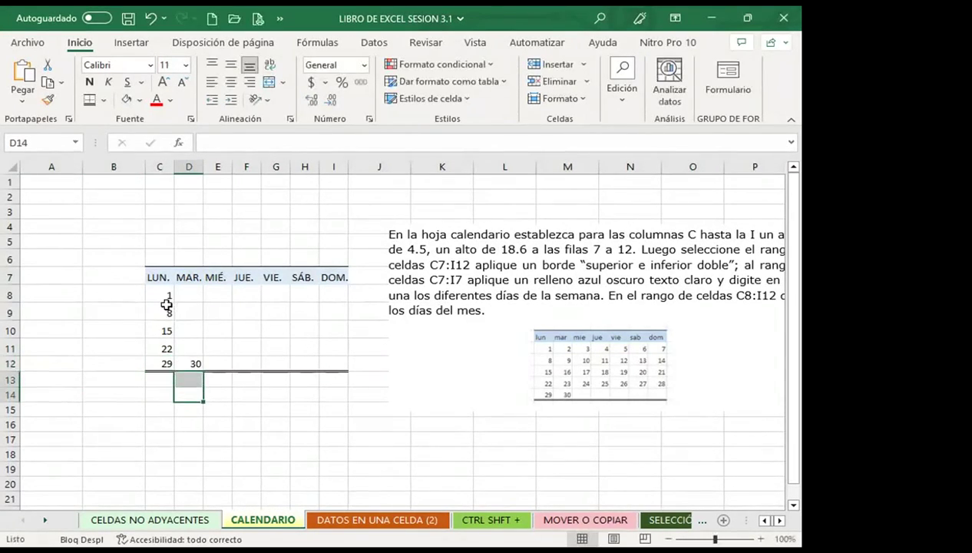
pyautogui.click(165, 298)
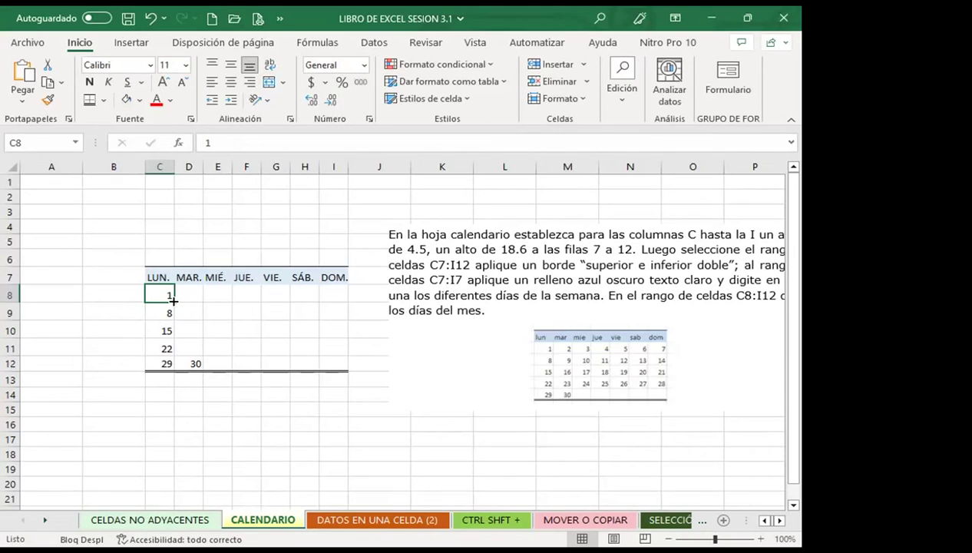
# Fill rows 8 and 9 from column C to I as series 1–7 and 8–14
pyautogui.moveTo(174, 301); pyautogui.dragTo(173, 301)
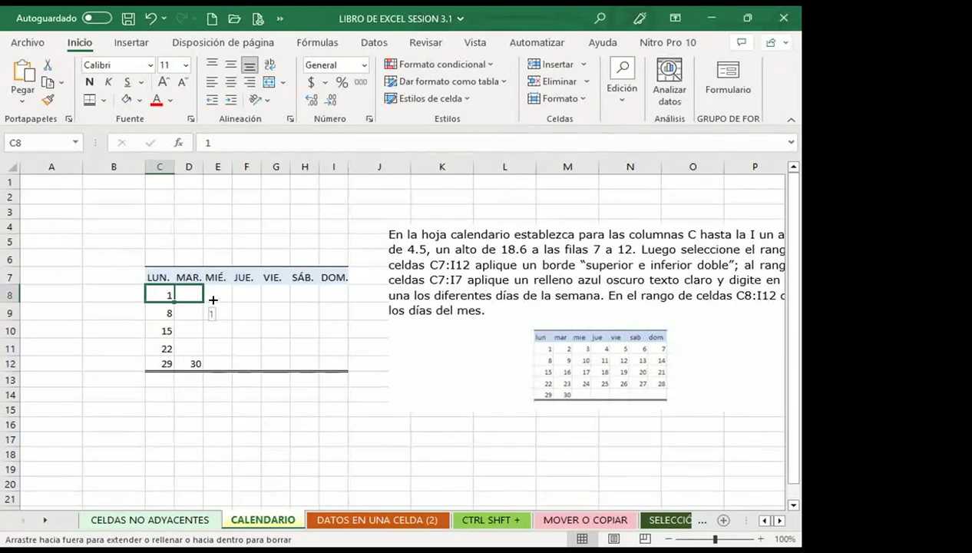
pyautogui.moveTo(174, 301); pyautogui.dragTo(346, 301)
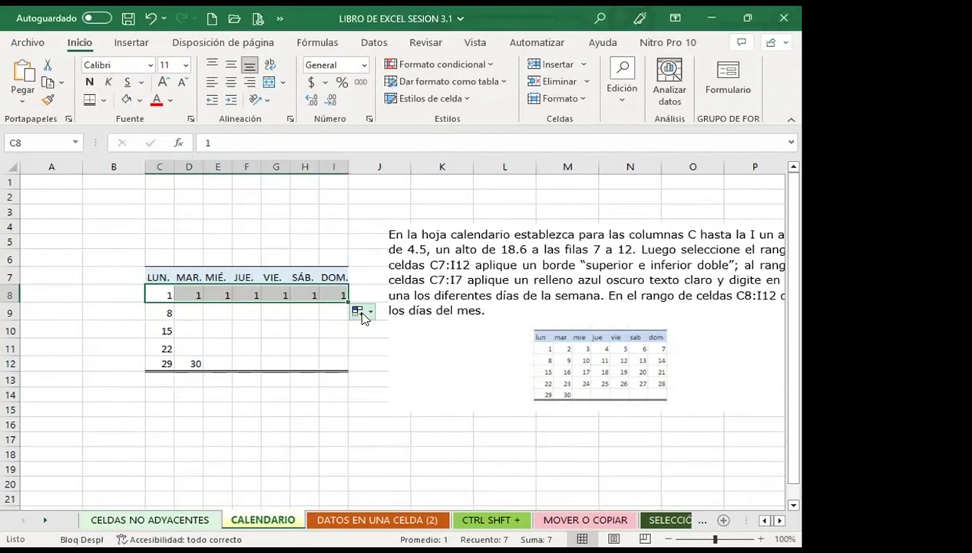
pyautogui.click(362, 313)
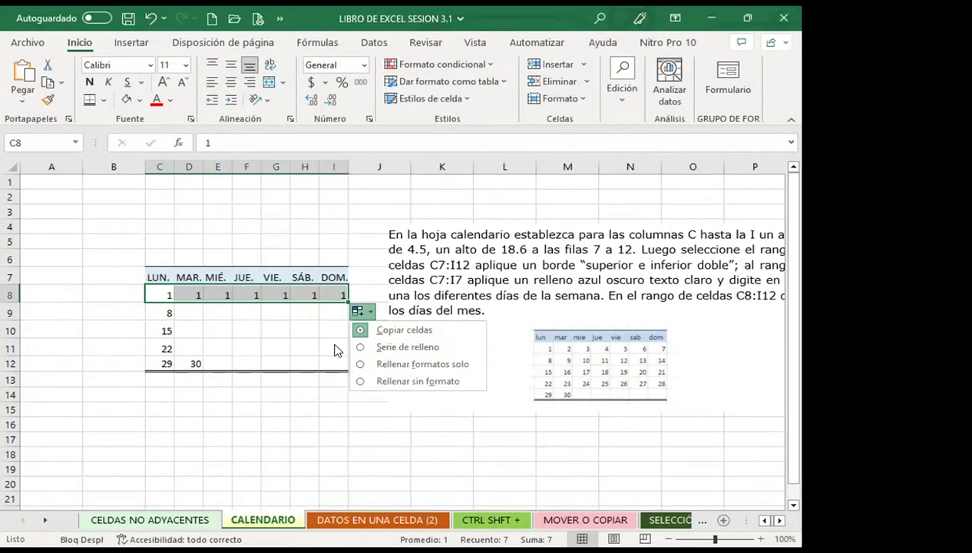
pyautogui.click(407, 347)
pyautogui.click(165, 312)
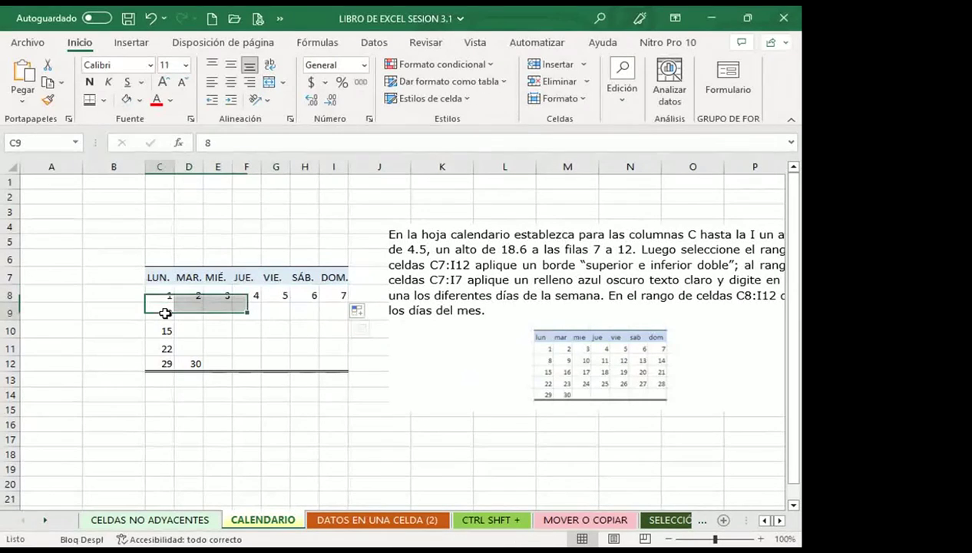
pyautogui.moveTo(174, 321); pyautogui.dragTo(353, 317)
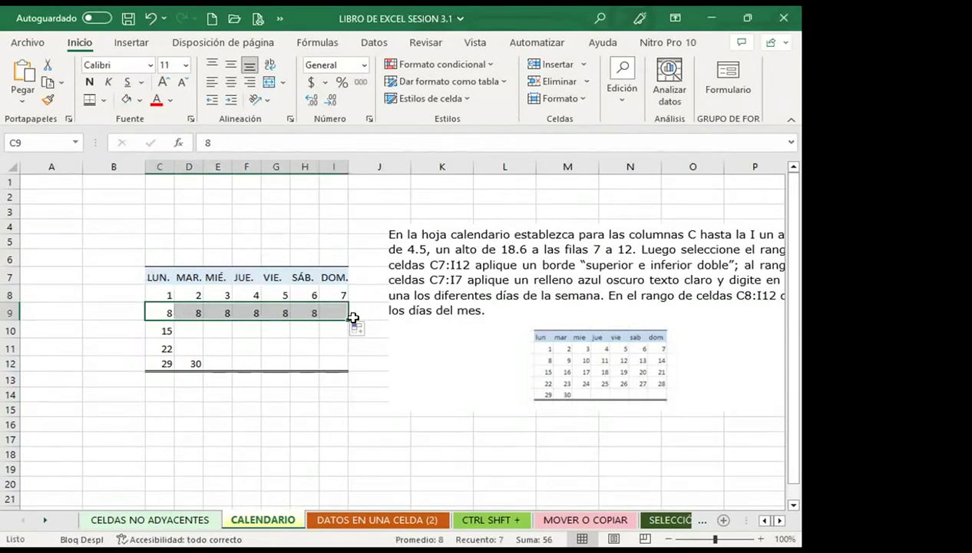
pyautogui.click(358, 331)
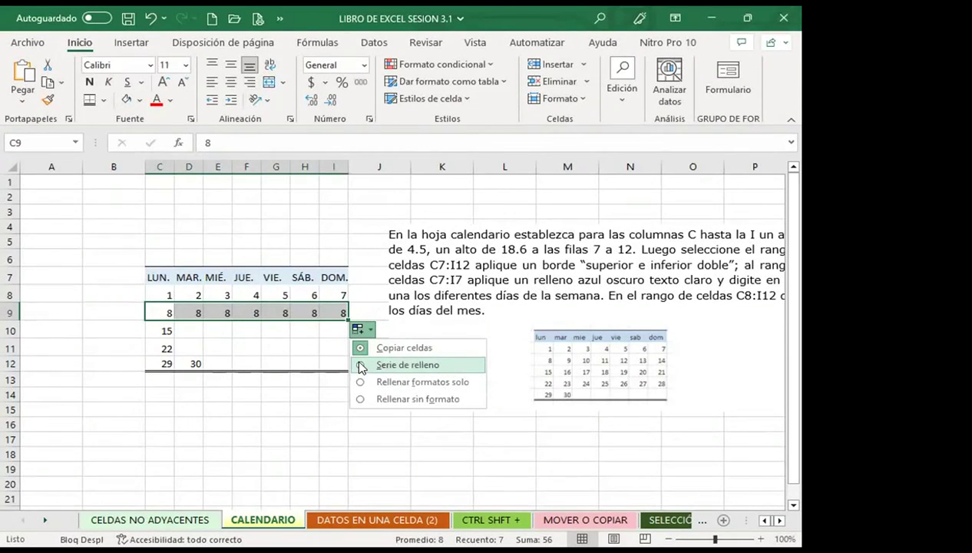
pyautogui.click(361, 366)
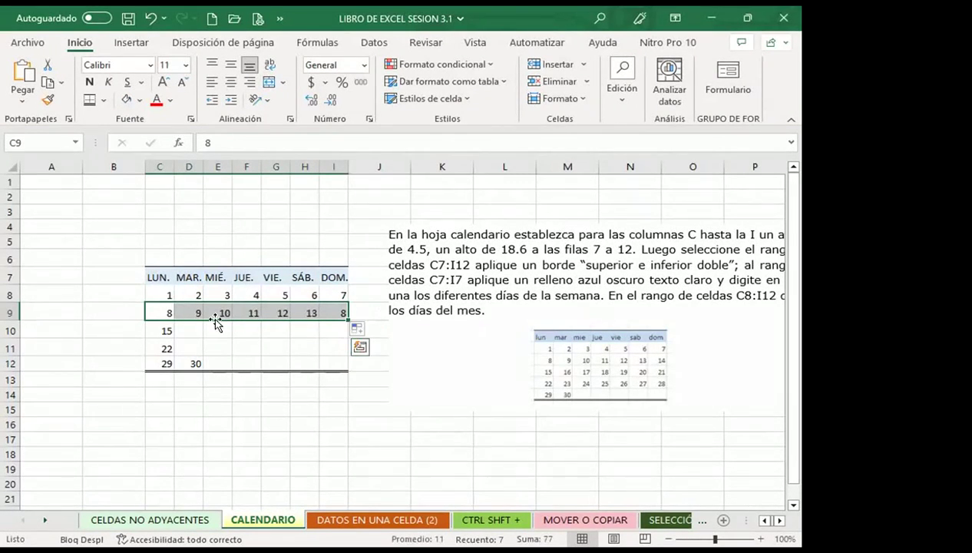
# Fill rows 10 and 11 from column C to I as series 15–21 and 22–28
pyautogui.click(163, 329)
pyautogui.moveTo(177, 337); pyautogui.dragTo(338, 332)
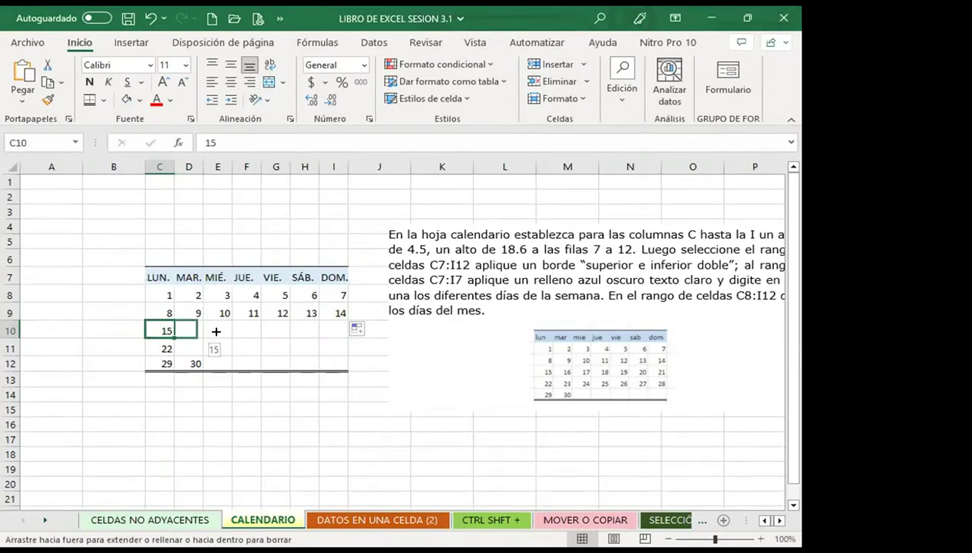
pyautogui.click(365, 352)
pyautogui.click(377, 383)
pyautogui.click(165, 345)
pyautogui.moveTo(175, 356); pyautogui.dragTo(338, 350)
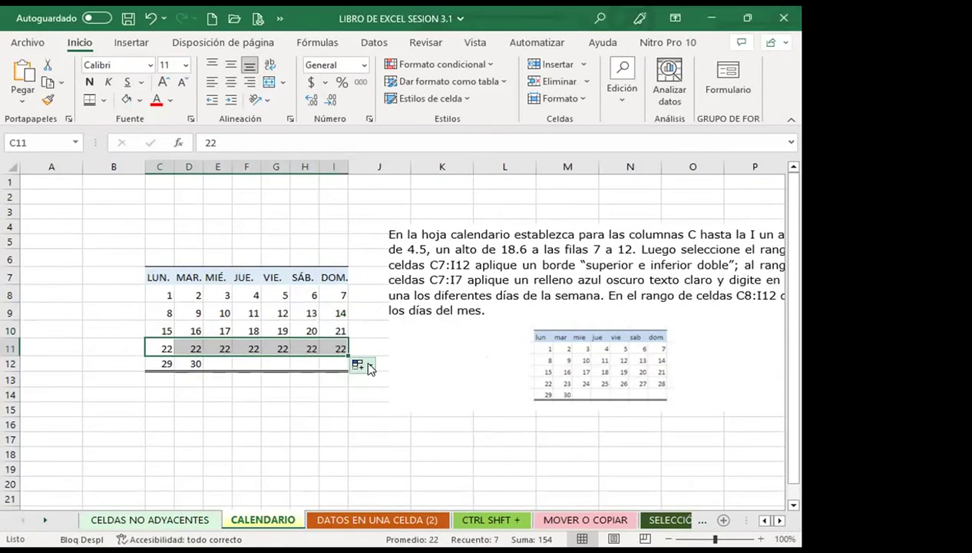
pyautogui.click(358, 364)
pyautogui.click(366, 396)
pyautogui.click(265, 405)
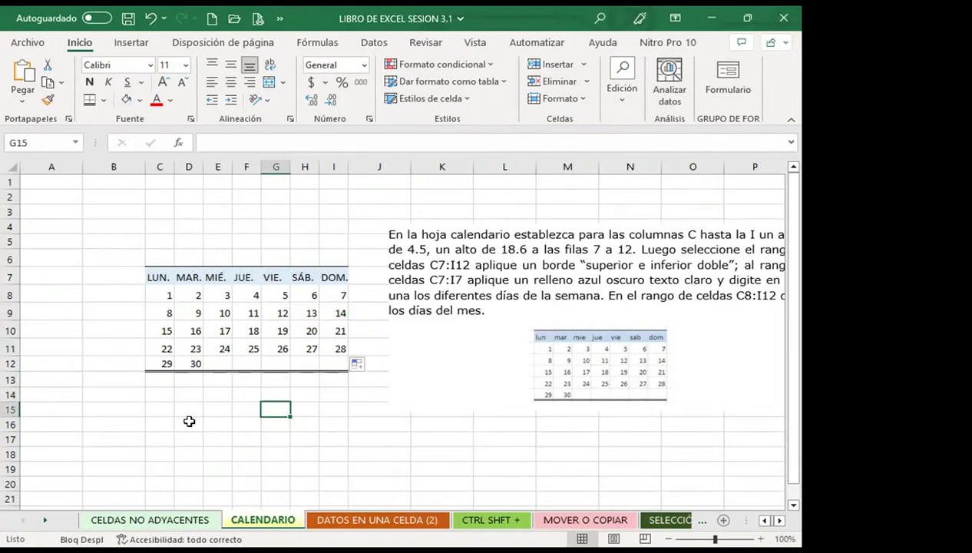
pyautogui.click(189, 408)
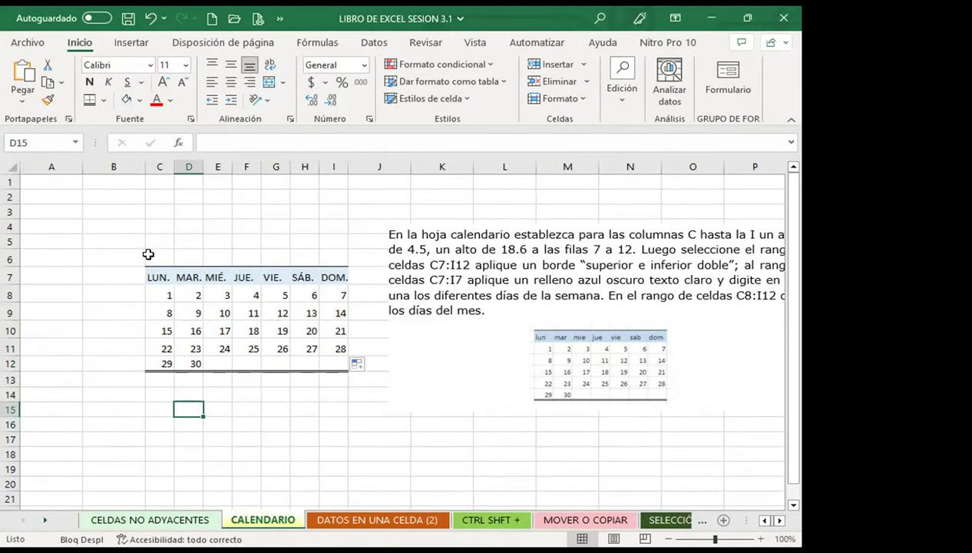
pyautogui.click(236, 309)
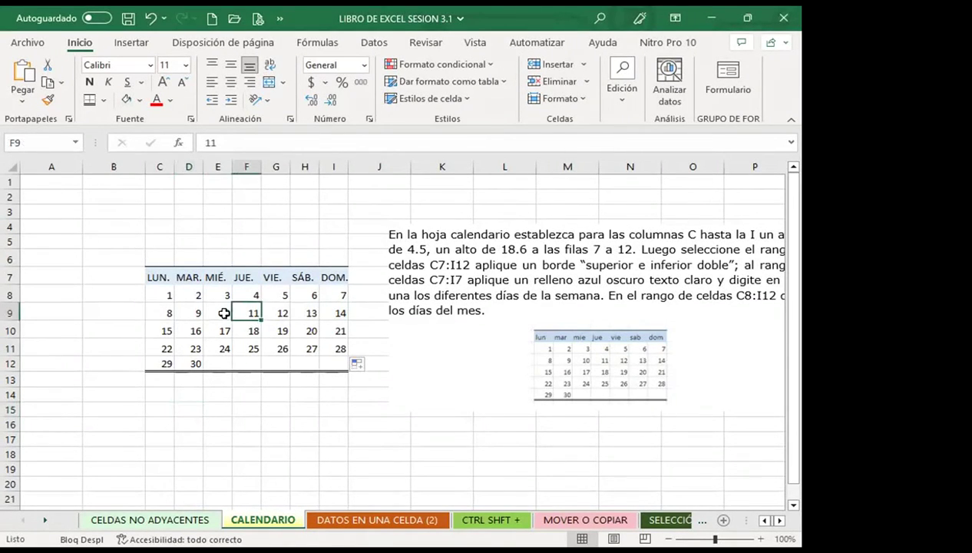
pyautogui.click(159, 276)
pyautogui.click(548, 377)
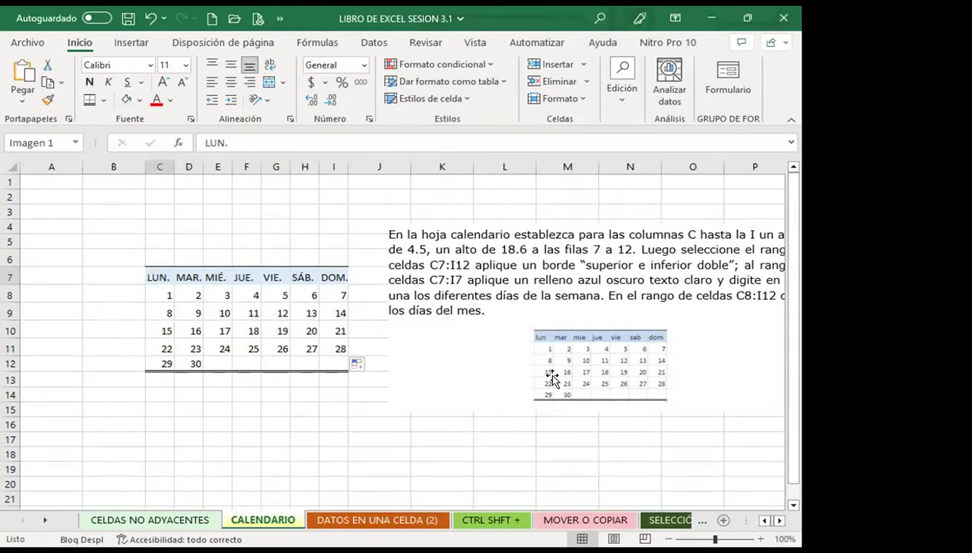
pyautogui.click(300, 349)
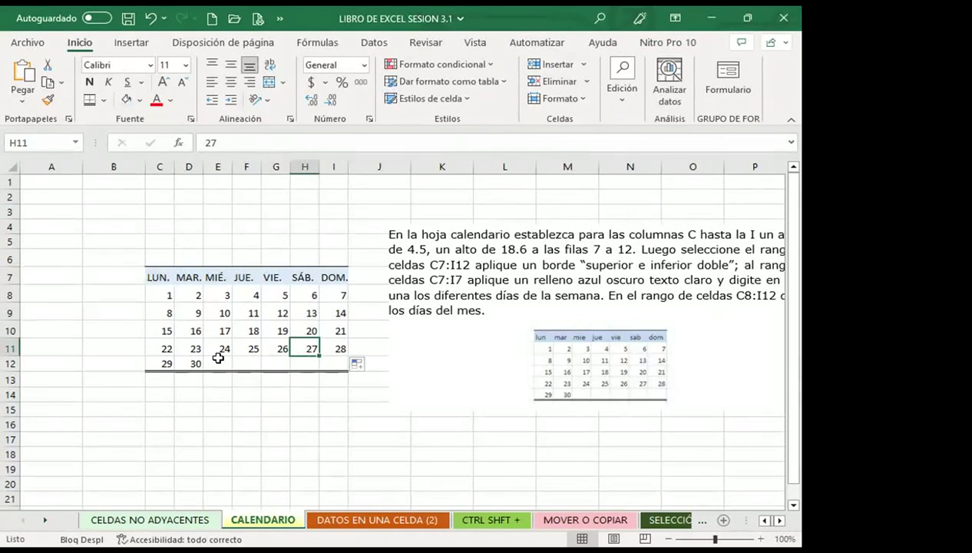
pyautogui.scroll(-3, 207, 361)
pyautogui.scroll(-1, 192, 350)
pyautogui.moveTo(165, 291); pyautogui.dragTo(322, 410)
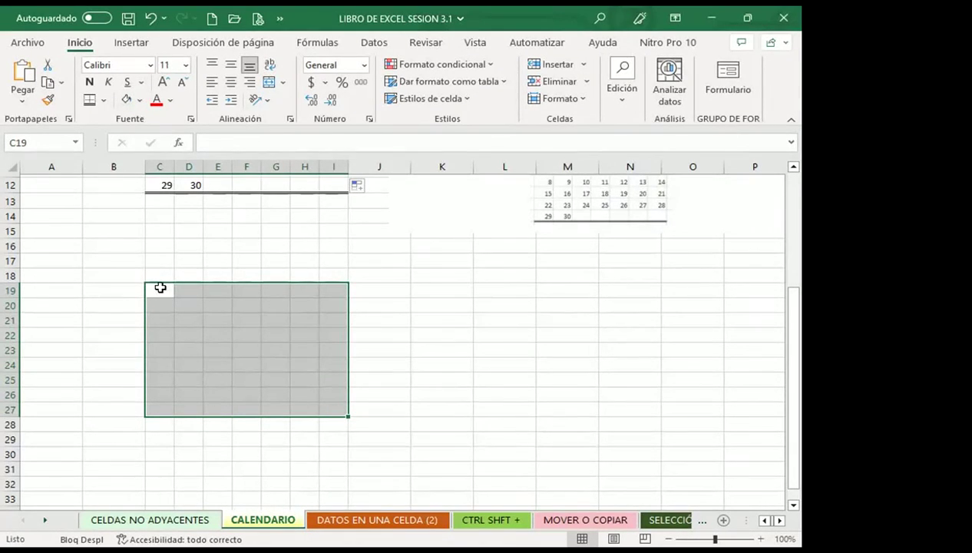
pyautogui.moveTo(160, 287); pyautogui.dragTo(315, 386)
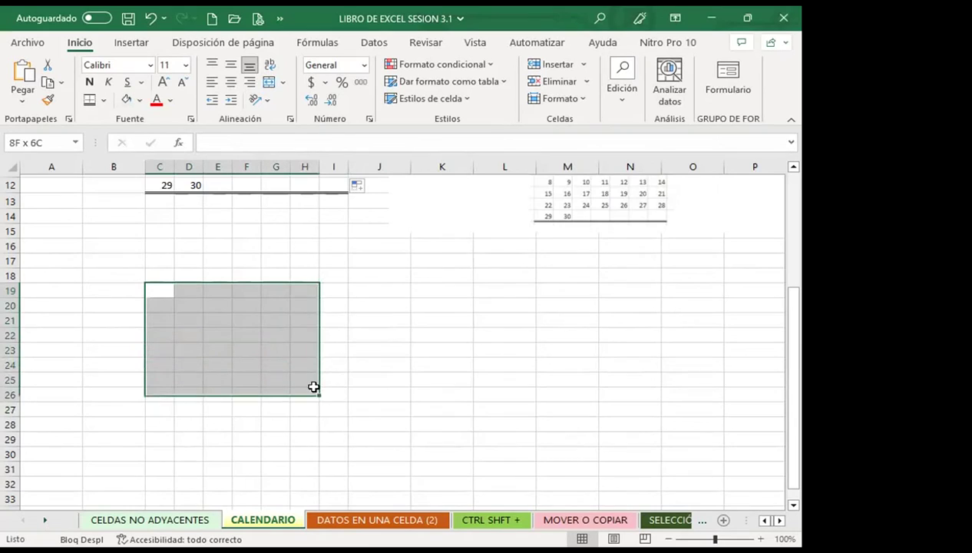
pyautogui.scroll(-2, 326, 397)
pyautogui.click(167, 305)
pyautogui.click(166, 261)
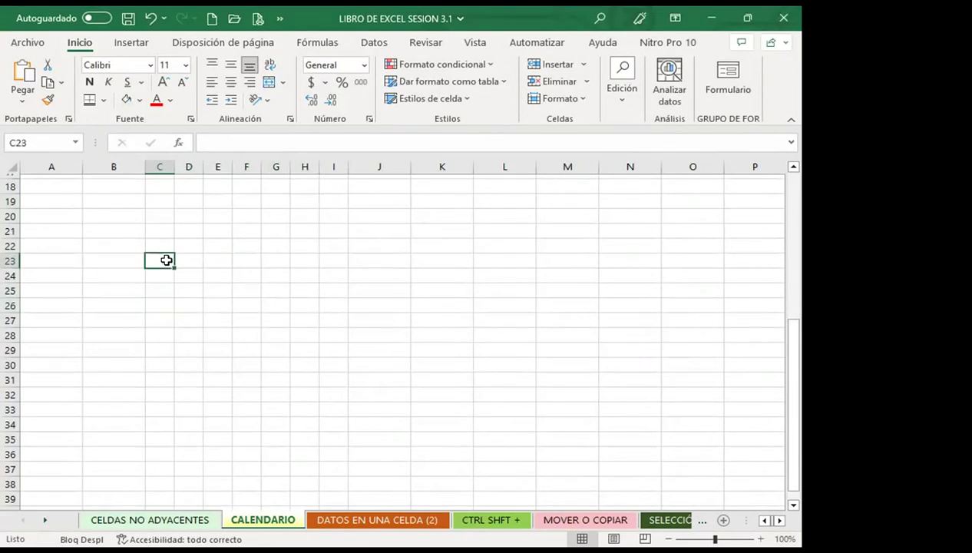
# With C23:H34 selected, enter EXCEL in C23, adding then removing an Alt+Enter line break
pyautogui.moveTo(166, 261); pyautogui.dragTo(309, 425)
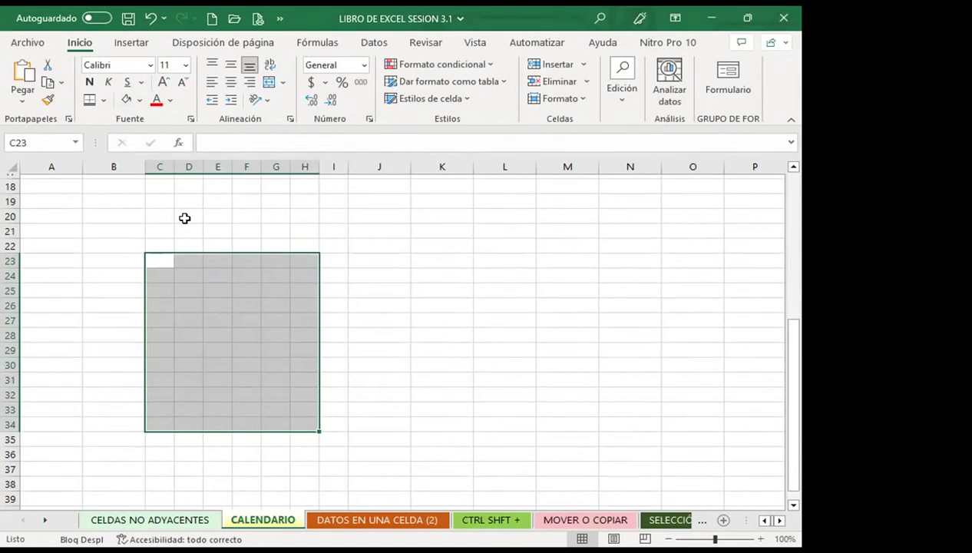
pyautogui.write('EXCEL')
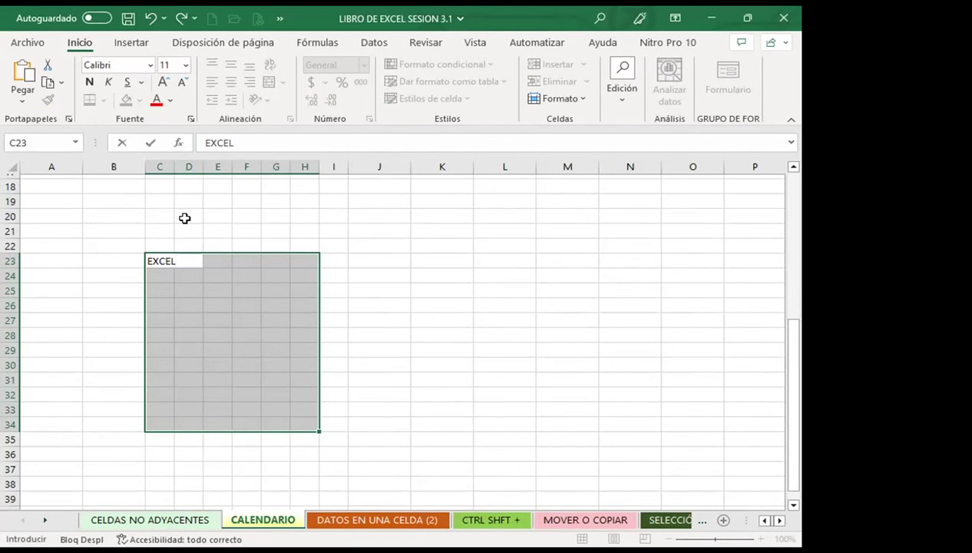
pyautogui.hotkey('alt', 'Return')
pyautogui.press('BackSpace')
pyautogui.press('Return')
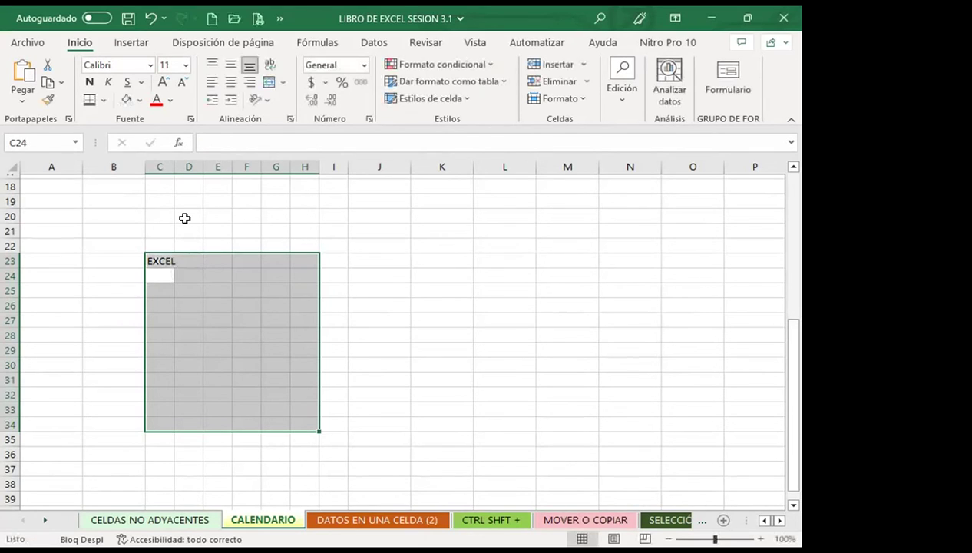
# Reselect blocks from C23, moving the active cell with Shift+Tab, ending on C23:I31
pyautogui.scroll(1, 184, 218)
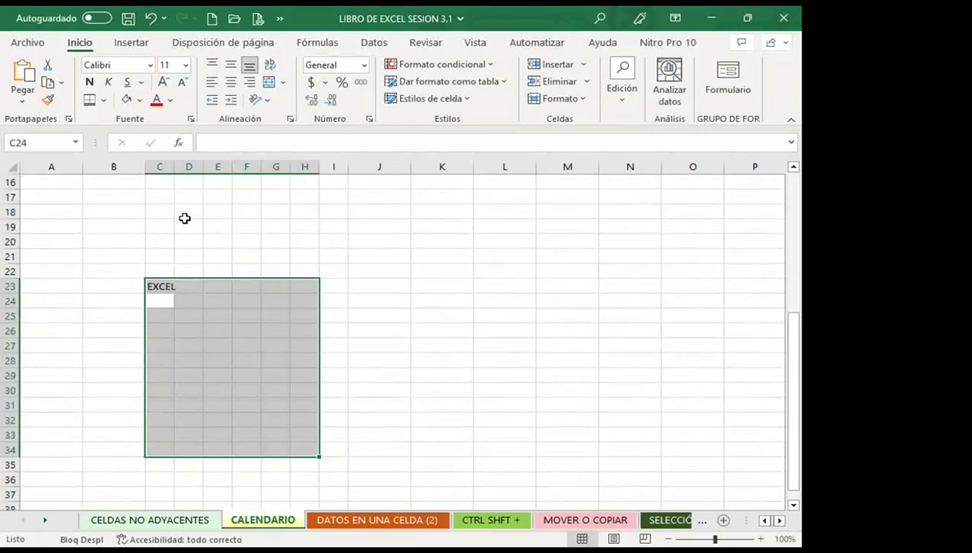
pyautogui.moveTo(154, 286)
pyautogui.mouseDown()
pyautogui.moveTo(298, 370)
pyautogui.moveTo(299, 435)
pyautogui.mouseUp()
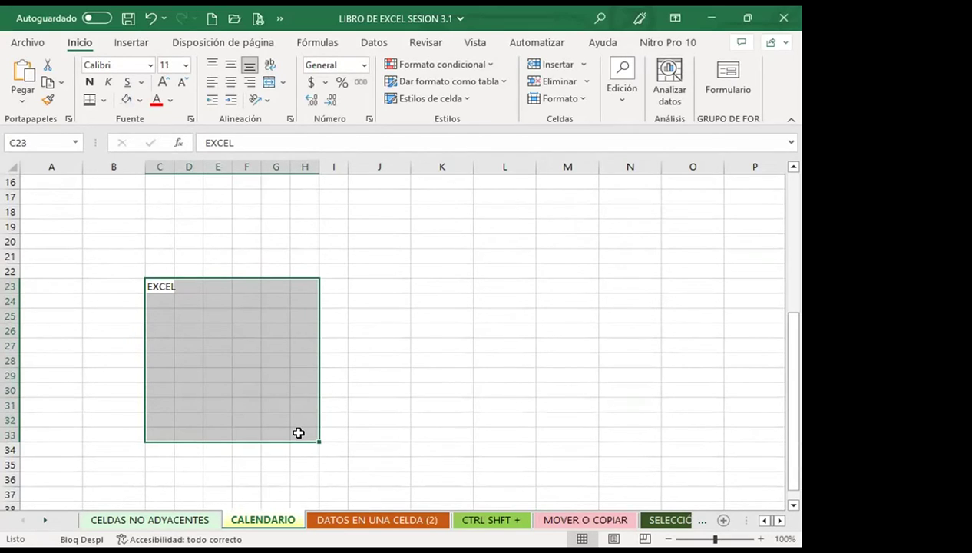
pyautogui.hotkey('shift', 'Tab')
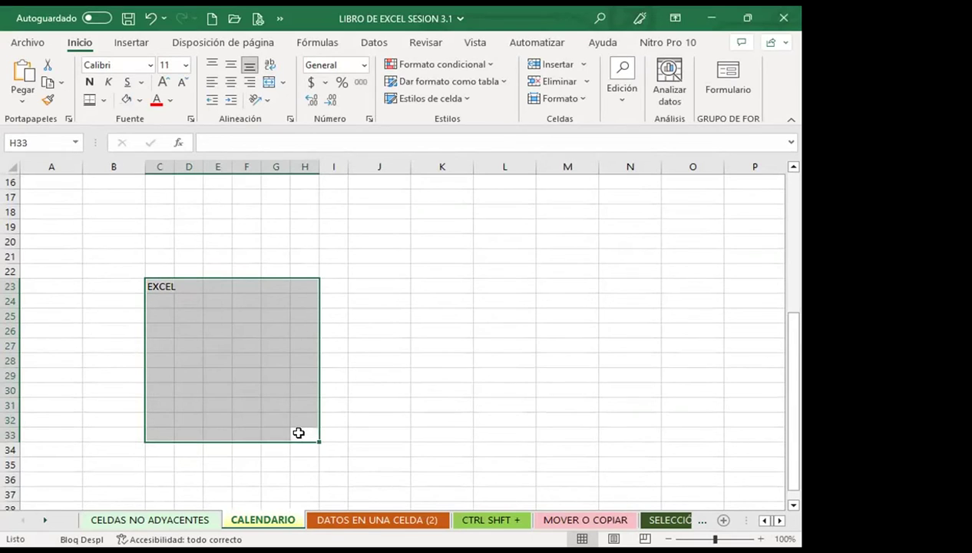
pyautogui.click(246, 330)
pyautogui.moveTo(156, 282)
pyautogui.mouseDown()
pyautogui.moveTo(278, 328)
pyautogui.moveTo(302, 427)
pyautogui.mouseUp()
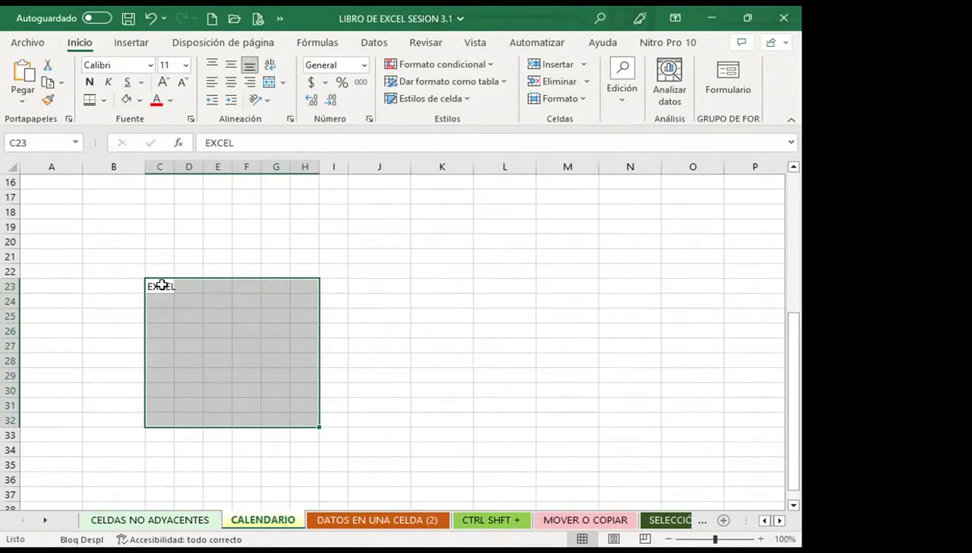
pyautogui.click(162, 285)
pyautogui.moveTo(158, 284)
pyautogui.mouseDown()
pyautogui.moveTo(312, 366)
pyautogui.moveTo(332, 412)
pyautogui.mouseUp()
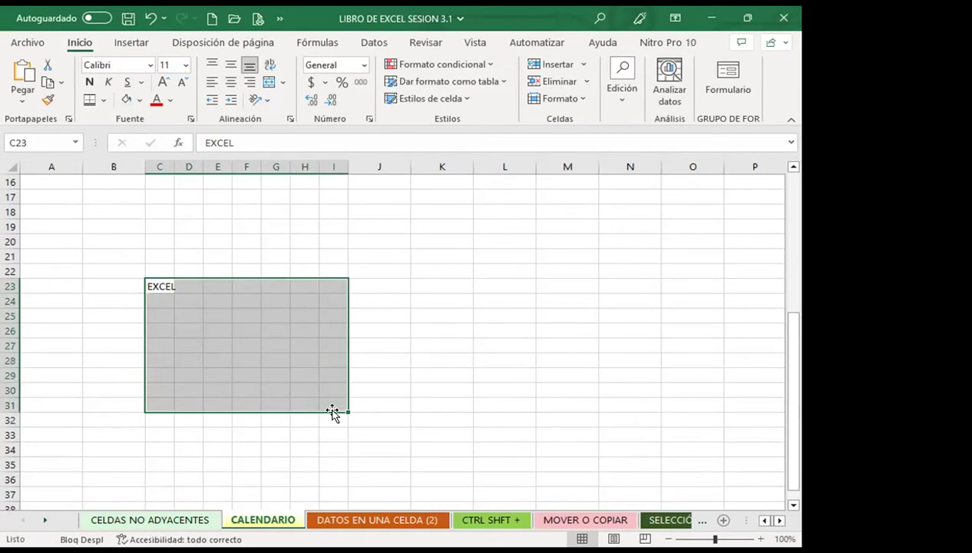
# Fill C23:I31 with VANE using Ctrl+Enter, then undo it with Ctrl+Z
pyautogui.write('VANE')
pyautogui.press('Return')
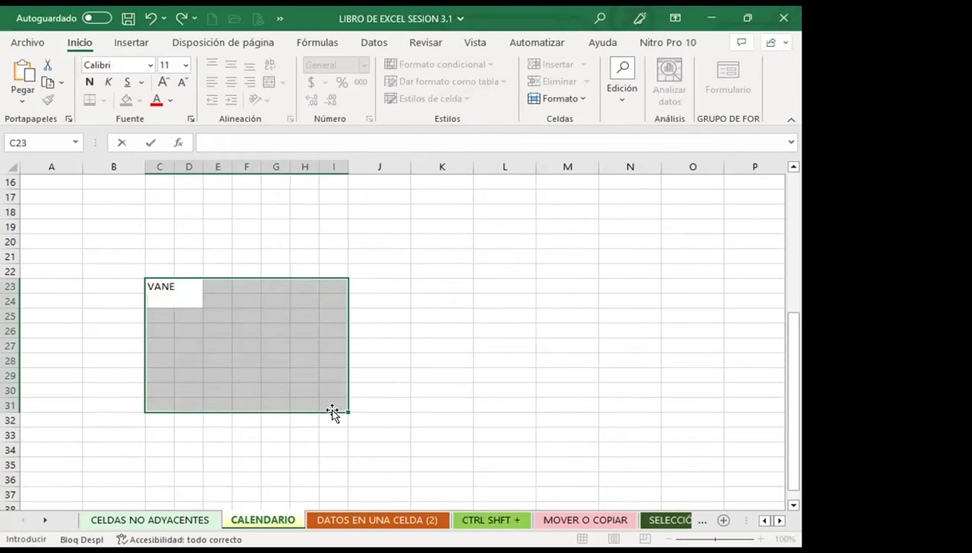
pyautogui.hotkey('shift', 'Return')
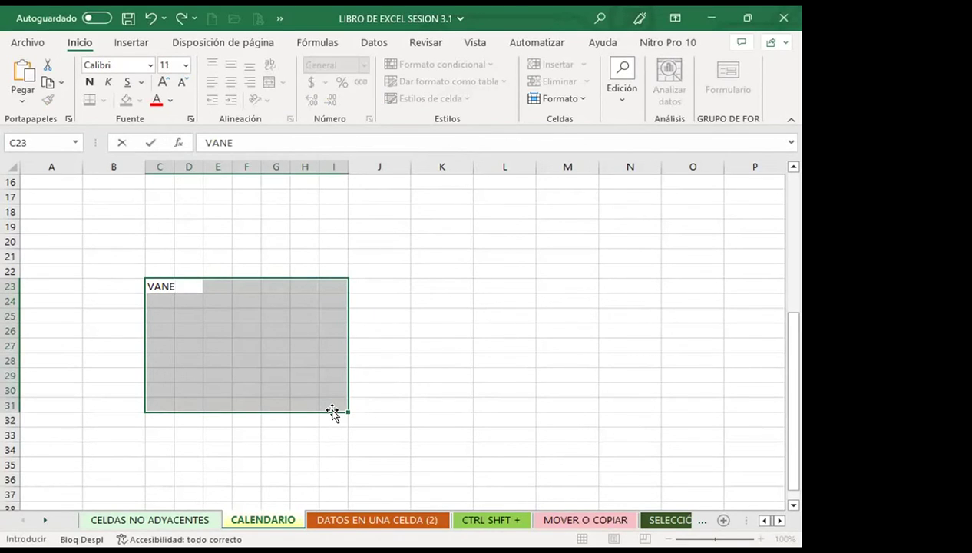
pyautogui.hotkey('ctrl', 'Return')
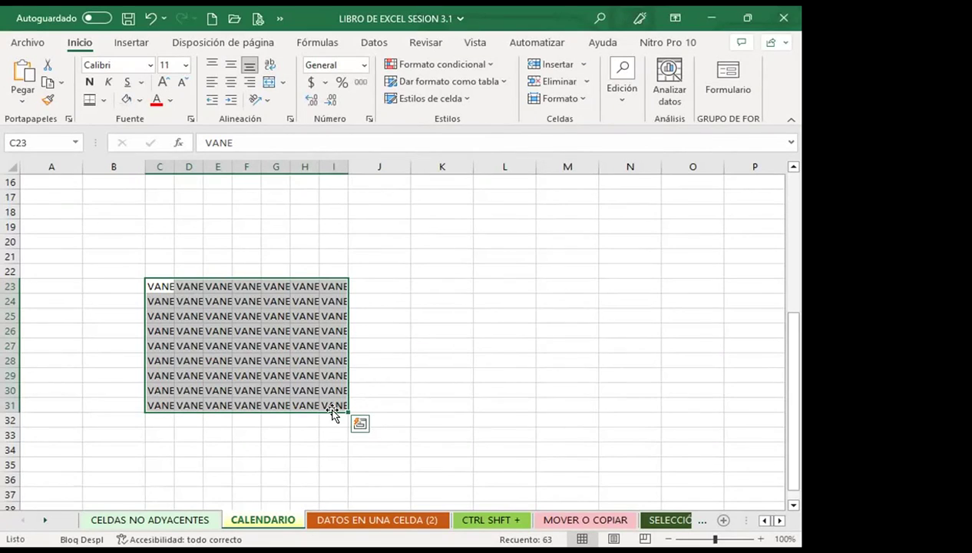
pyautogui.hotkey('ctrl', 'z')
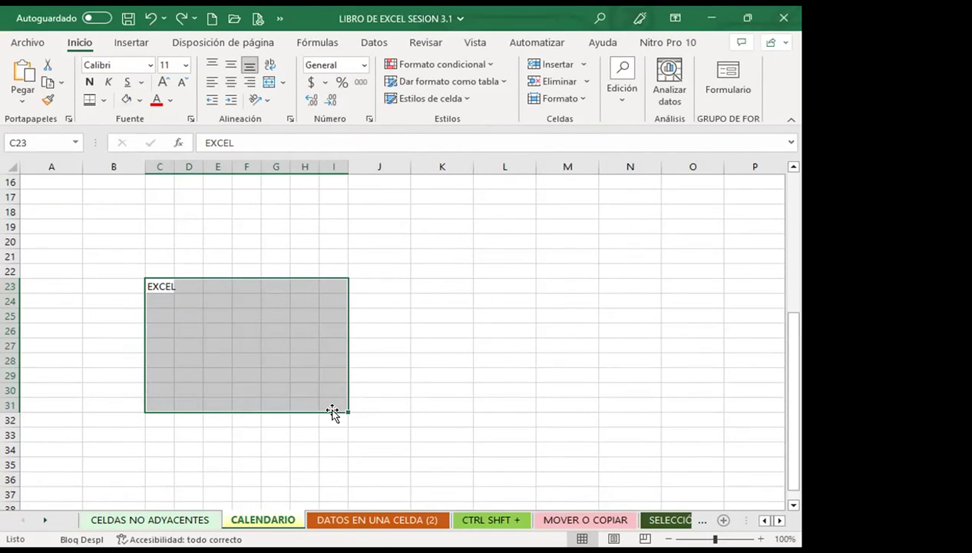
# Select C23:I30 and enter VANE into all 56 cells with Ctrl+Enter
pyautogui.click(227, 329)
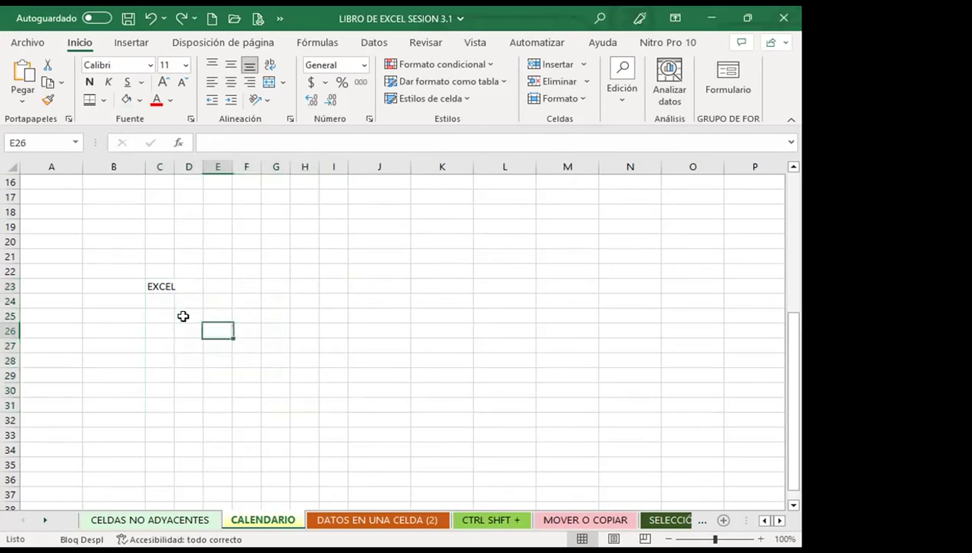
pyautogui.click(152, 286)
pyautogui.moveTo(153, 285); pyautogui.dragTo(327, 383)
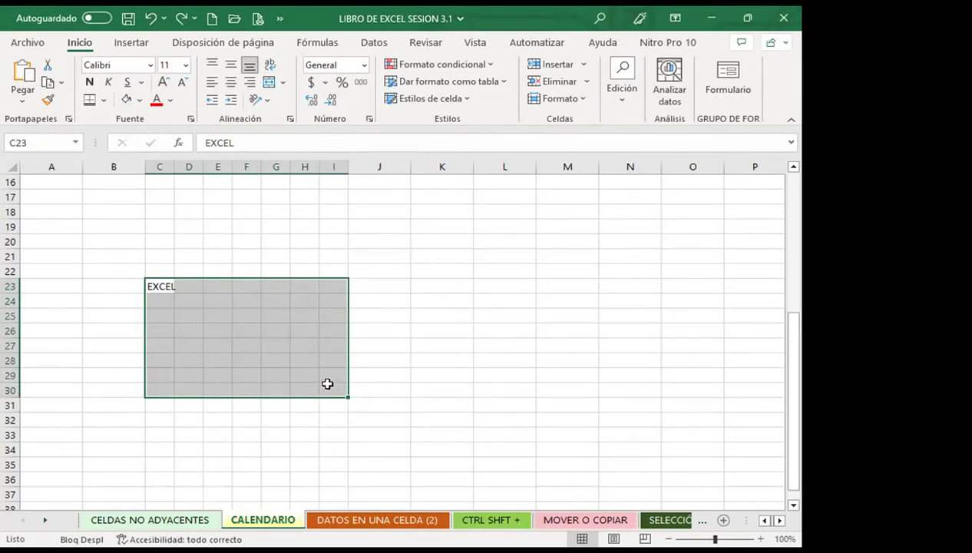
pyautogui.write('VANE')
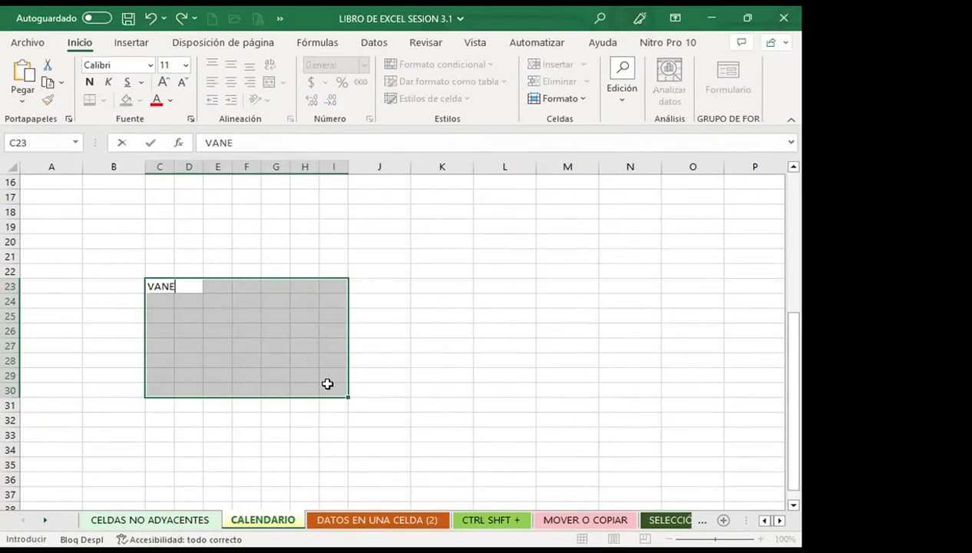
pyautogui.hotkey('ctrl', 'Return')
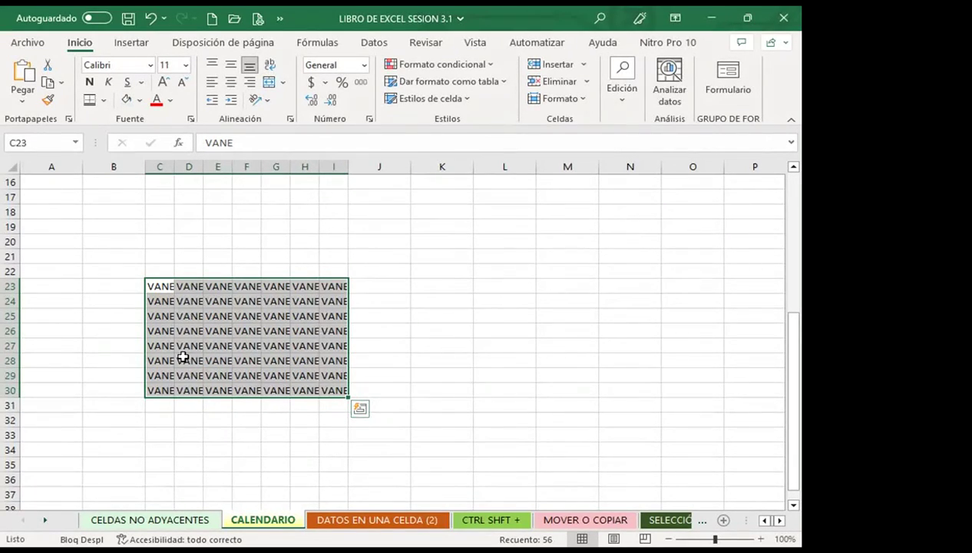
# Fill J36:N45 with EXCERL, then EXCEL, then a first name, each via Ctrl+Enter
pyautogui.scroll(-4, 402, 310)
pyautogui.moveTo(399, 304); pyautogui.dragTo(610, 427)
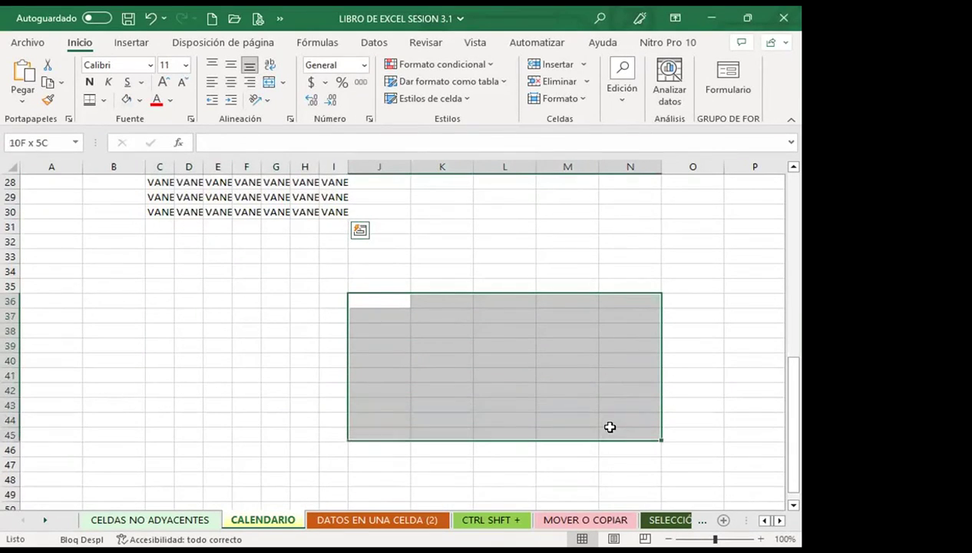
pyautogui.write('EXCERL')
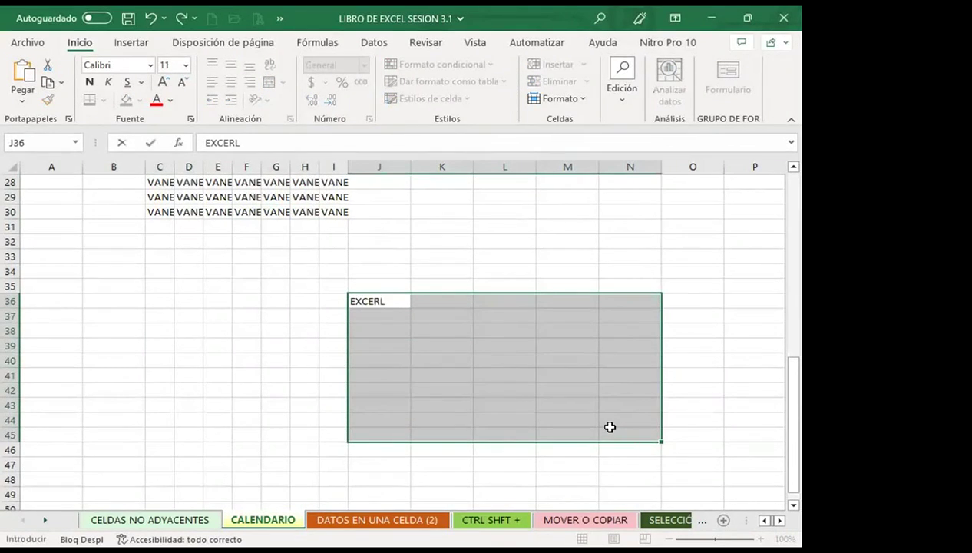
pyautogui.hotkey('ctrl', 'Return')
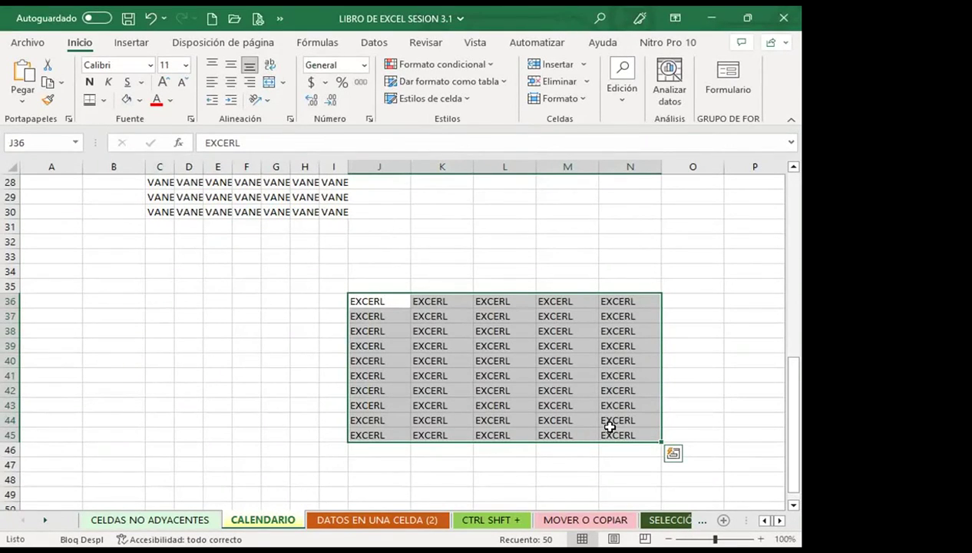
pyautogui.press('BackSpace')
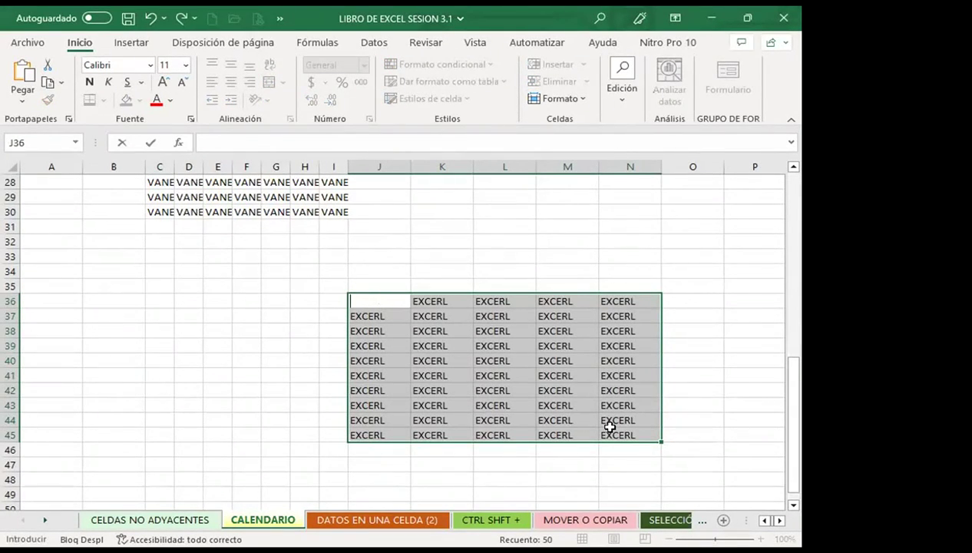
pyautogui.write('EXCEL')
pyautogui.hotkey('ctrl', 'Return')
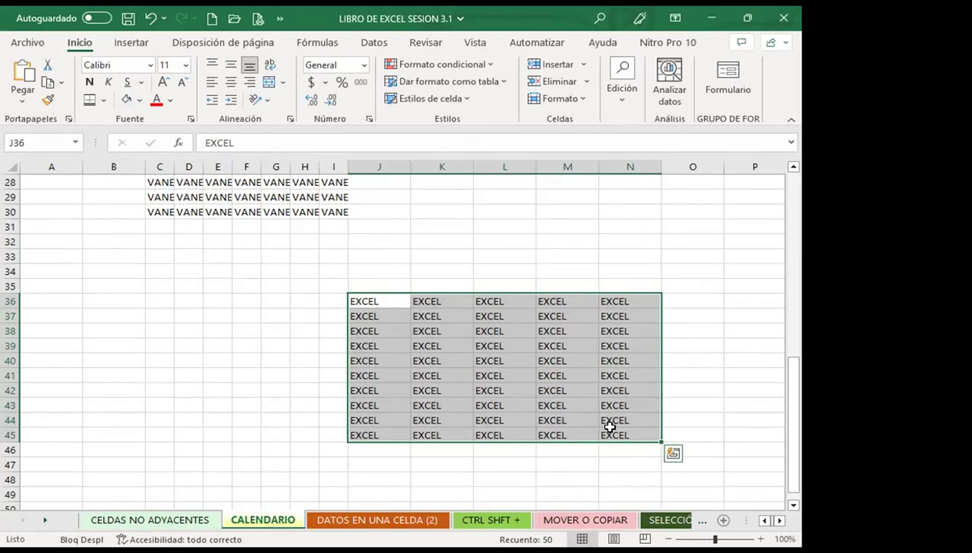
pyautogui.write('VANESSA')
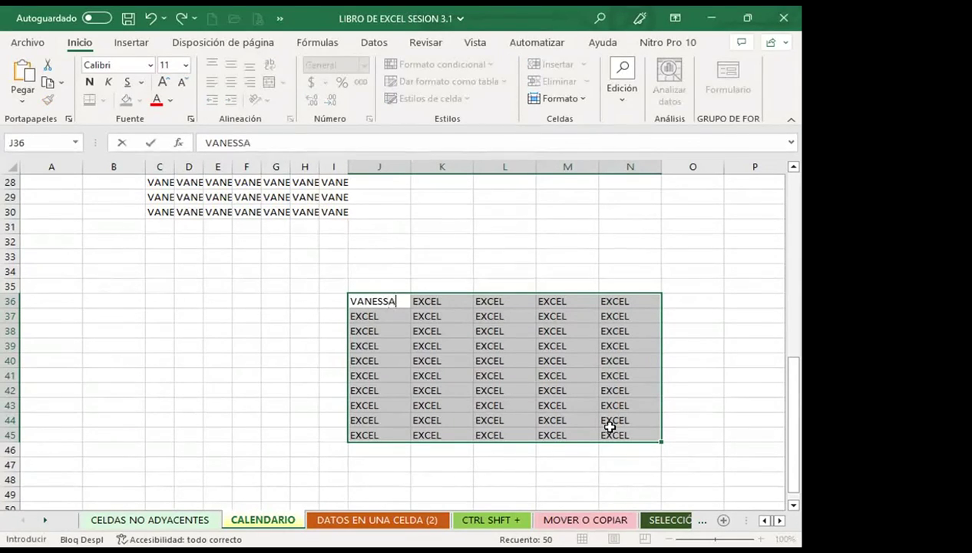
pyautogui.hotkey('ctrl', 'Return')
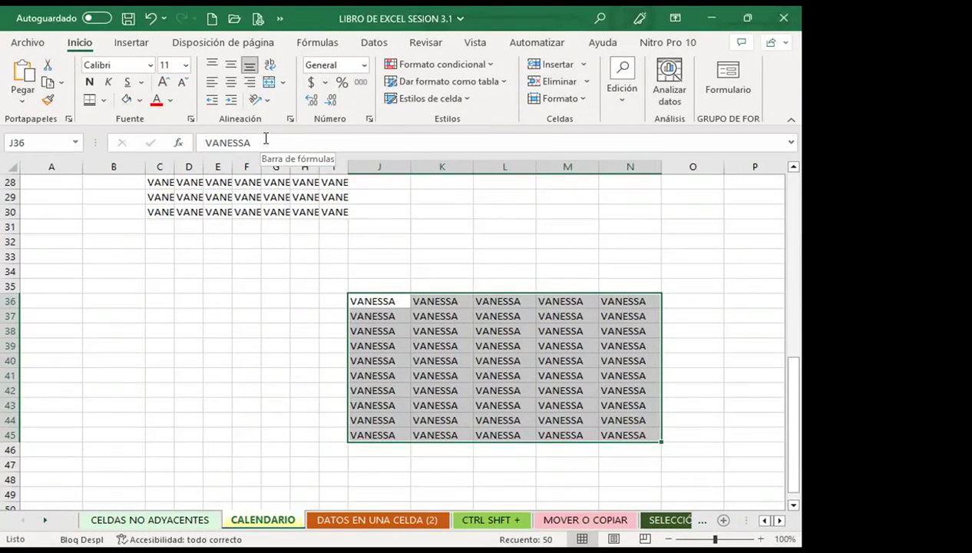
# Enter MARTES into all 50 cells of J36:N45 with Ctrl+Enter, then select J36 alone
pyautogui.write('MARTES')
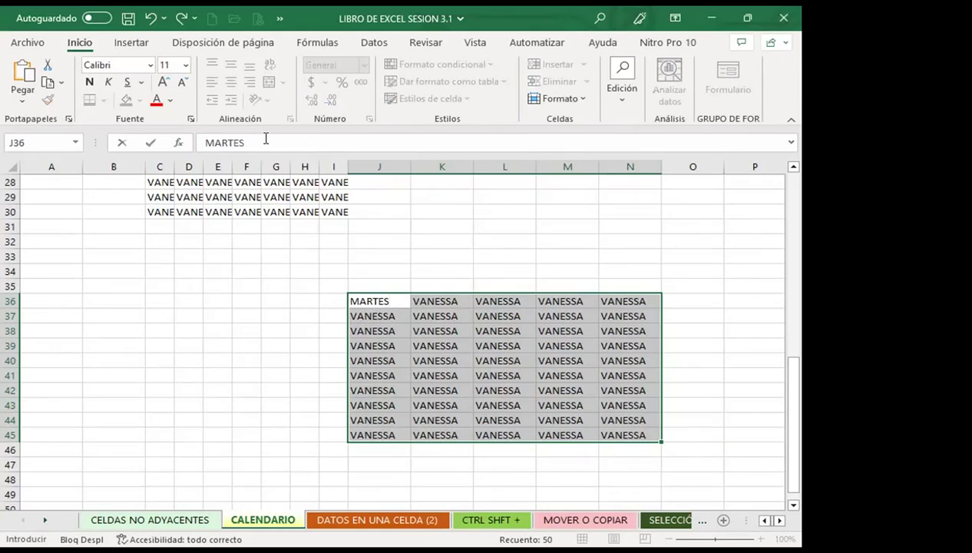
pyautogui.hotkey('ctrl', 'Return')
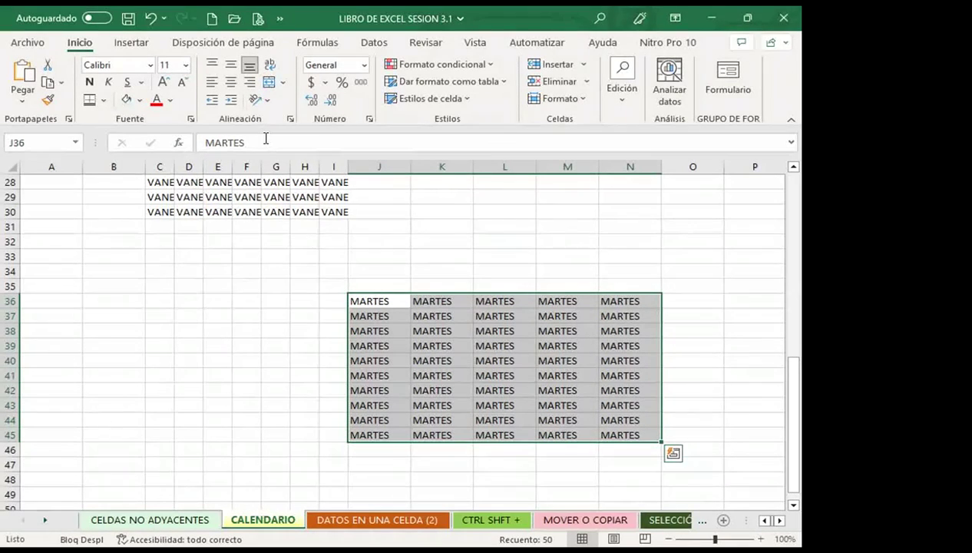
pyautogui.press('Escape')
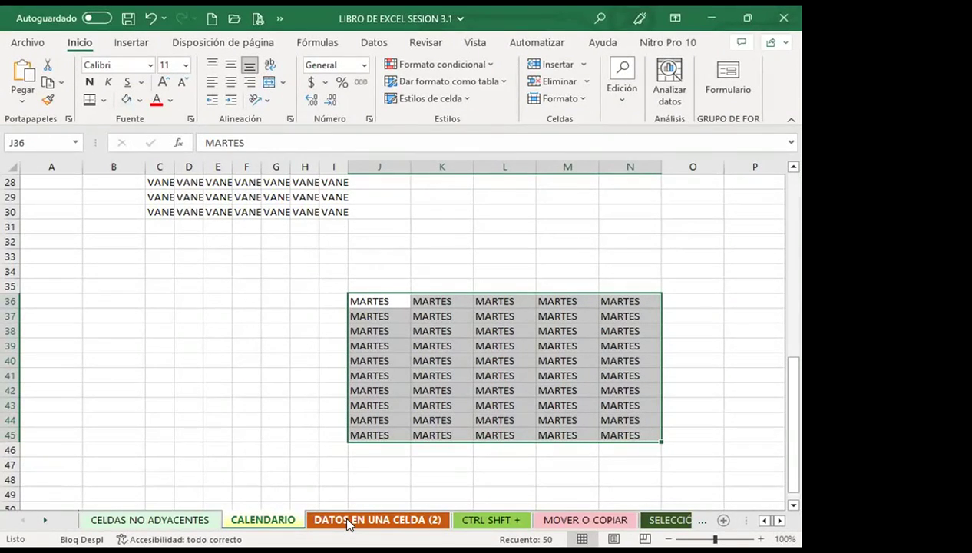
pyautogui.click(375, 301)
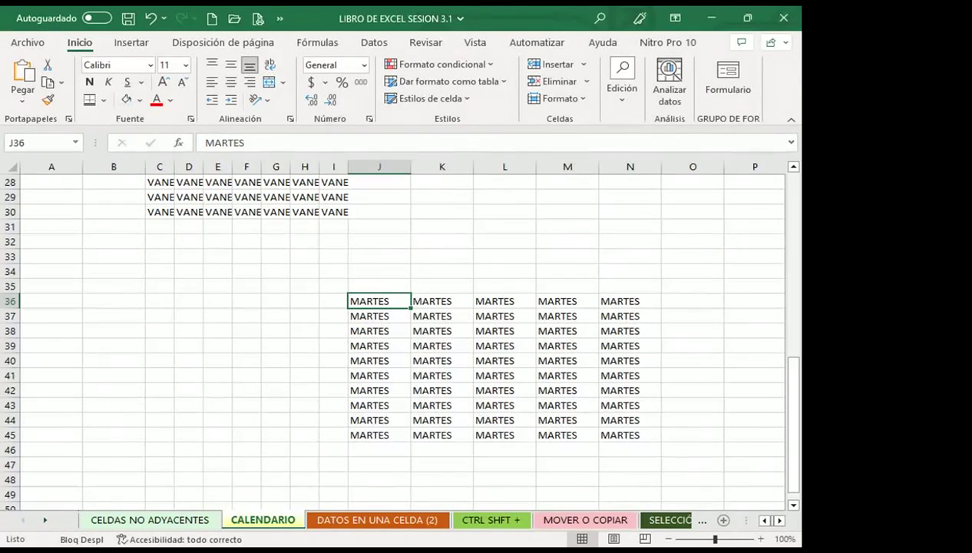
# Select J47:N54 and fill all 40 cells with a first name, correcting a typo first
pyautogui.scroll(-3, 373, 332)
pyautogui.moveTo(373, 332); pyautogui.dragTo(593, 412)
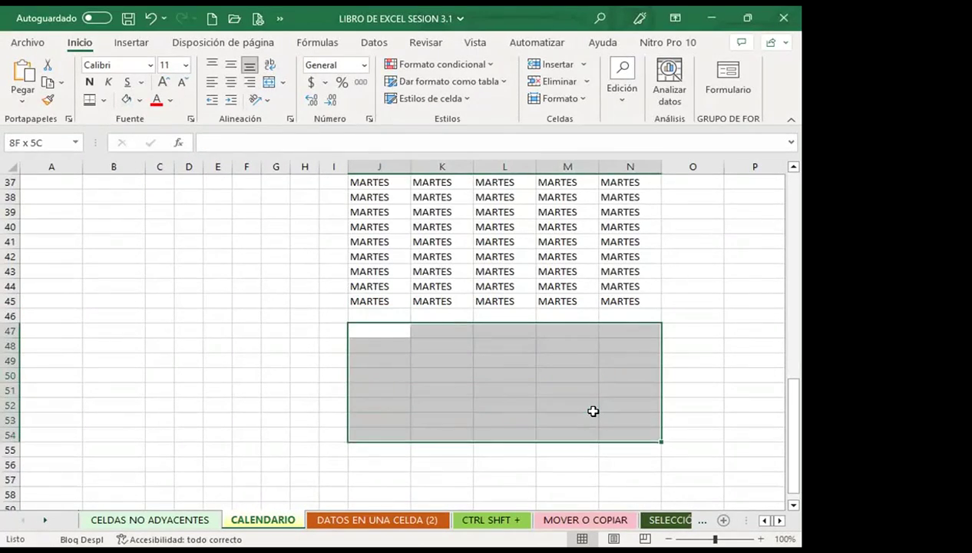
pyautogui.write('C')
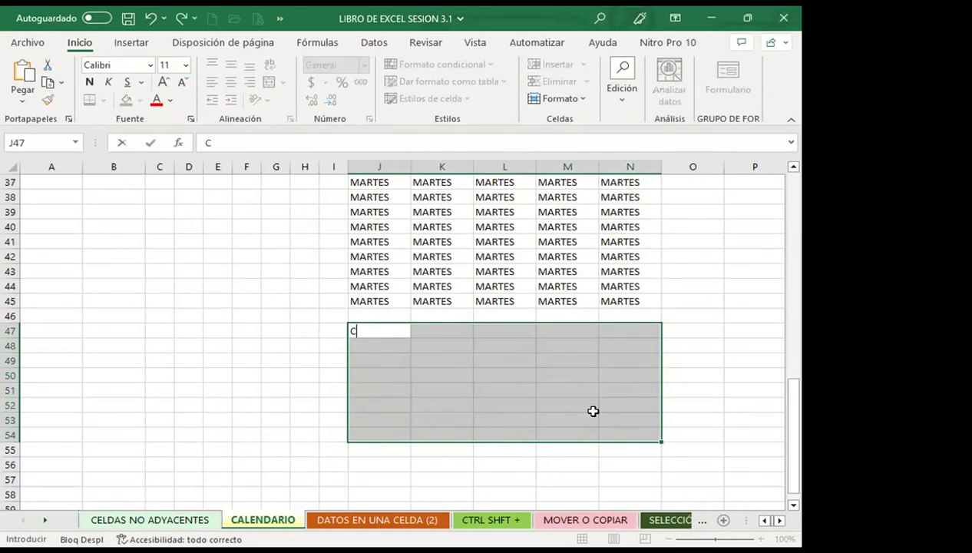
pyautogui.write('ARÑ')
pyautogui.press('BackSpace')
pyautogui.write('LOS')
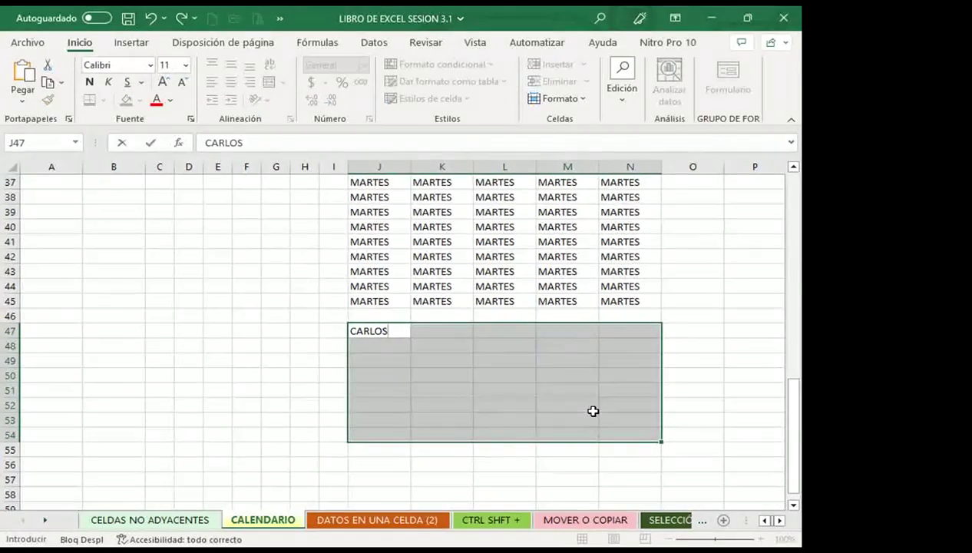
pyautogui.hotkey('ctrl', 'Return')
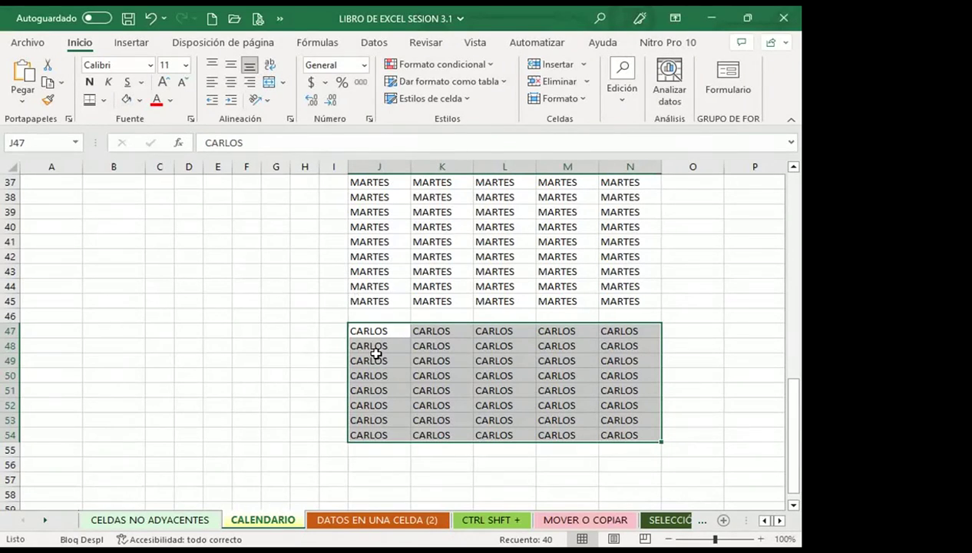
# Clear the name from cells K50, L50, M50, N49 and N47
pyautogui.scroll(-4, 367, 301)
pyautogui.scroll(2, 407, 292)
pyautogui.click(443, 286)
pyautogui.press('Delete')
pyautogui.click(503, 286)
pyautogui.press('Delete')
pyautogui.click(565, 285)
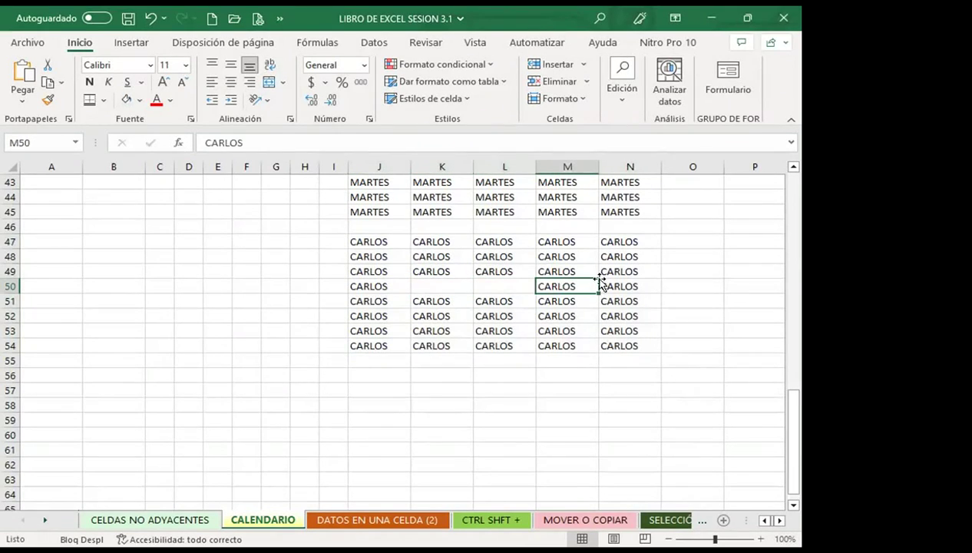
pyautogui.press('Delete')
pyautogui.click(622, 271)
pyautogui.press('Delete')
pyautogui.click(623, 241)
pyautogui.press('Delete')
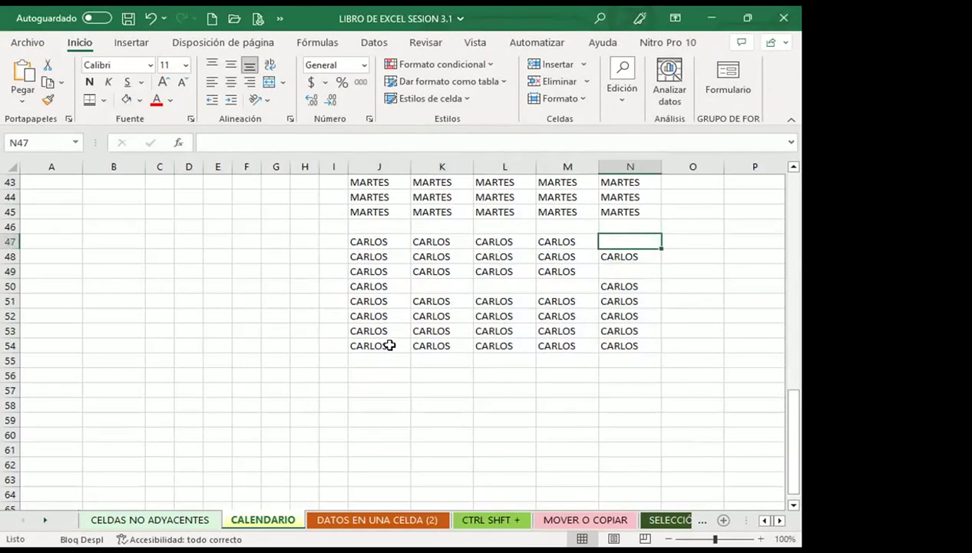
# Clear the name from cells J54, J47, L54 and N53
pyautogui.click(390, 346)
pyautogui.press('Delete')
pyautogui.click(390, 240)
pyautogui.press('Delete')
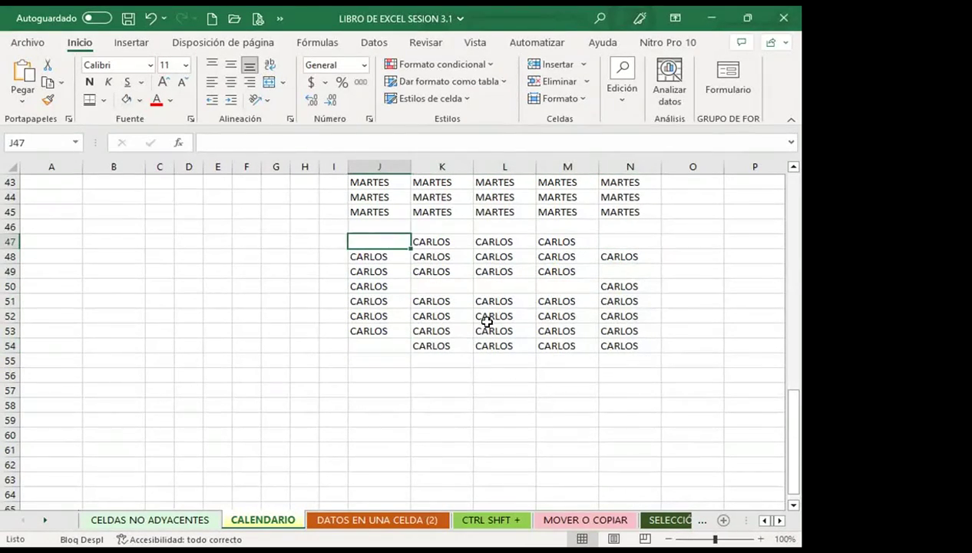
pyautogui.click(491, 343)
pyautogui.press('Delete')
pyautogui.click(614, 328)
pyautogui.press('Delete')
pyautogui.click(571, 300)
pyautogui.click(369, 255)
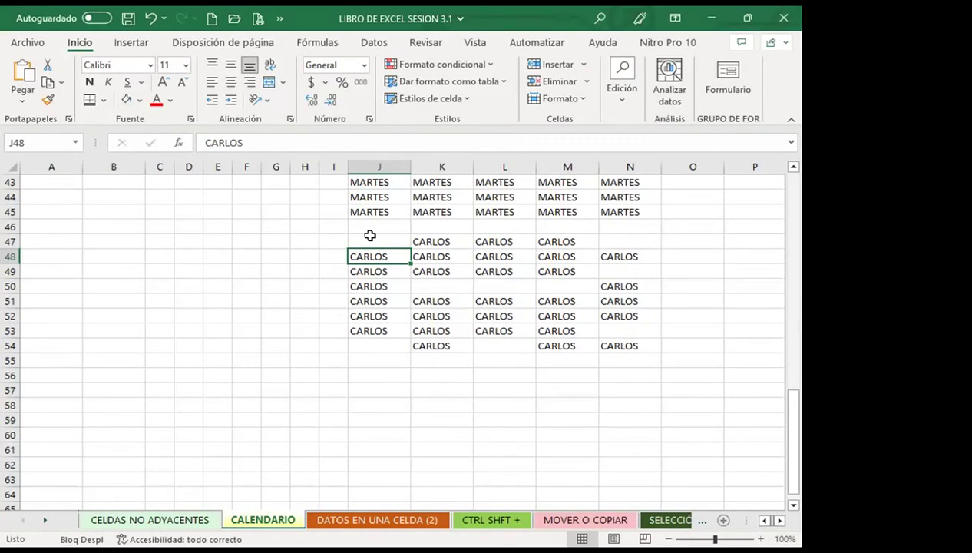
# Select the empty cells J47, K50, L50, M50, N49, N53, L54, J54 and N47 together
pyautogui.click(372, 241)
pyautogui.keyDown('ctrl'); pyautogui.click(430, 285); pyautogui.keyUp('ctrl')
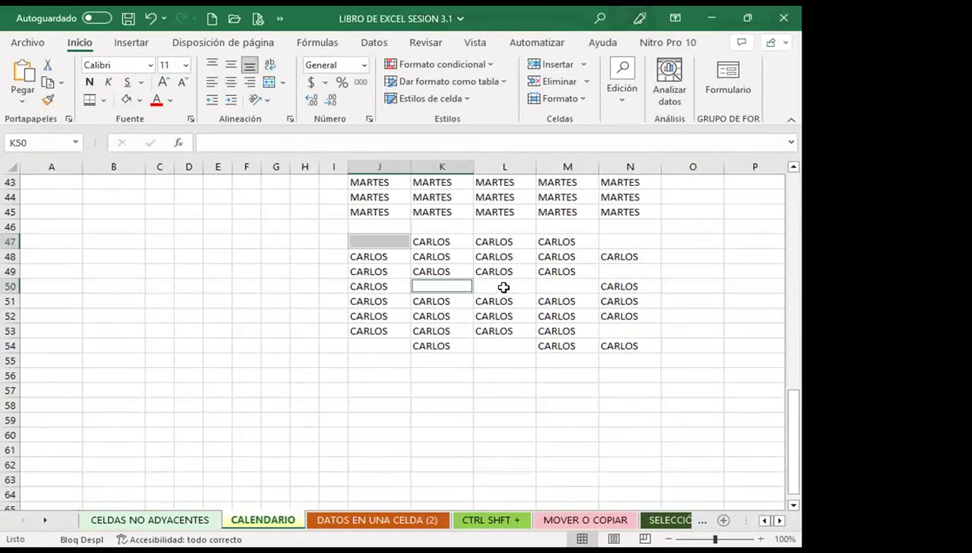
pyautogui.keyDown('ctrl'); pyautogui.click(503, 287); pyautogui.keyUp('ctrl')
pyautogui.keyDown('ctrl'); pyautogui.click(574, 286); pyautogui.keyUp('ctrl')
pyautogui.keyDown('ctrl'); pyautogui.click(612, 268); pyautogui.keyUp('ctrl')
pyautogui.keyDown('ctrl'); pyautogui.click(613, 331); pyautogui.keyUp('ctrl')
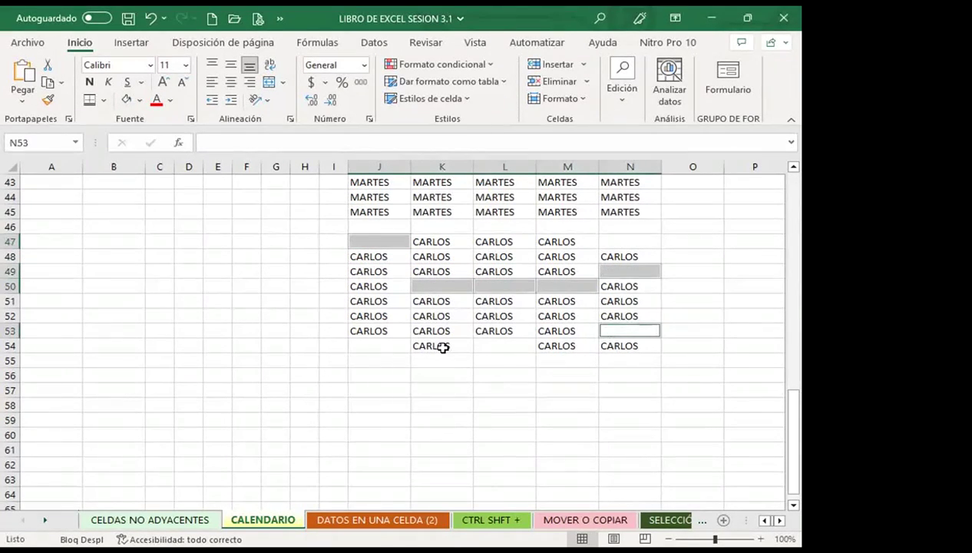
pyautogui.keyDown('ctrl'); pyautogui.click(489, 348); pyautogui.keyUp('ctrl')
pyautogui.keyDown('ctrl'); pyautogui.click(383, 346); pyautogui.keyUp('ctrl')
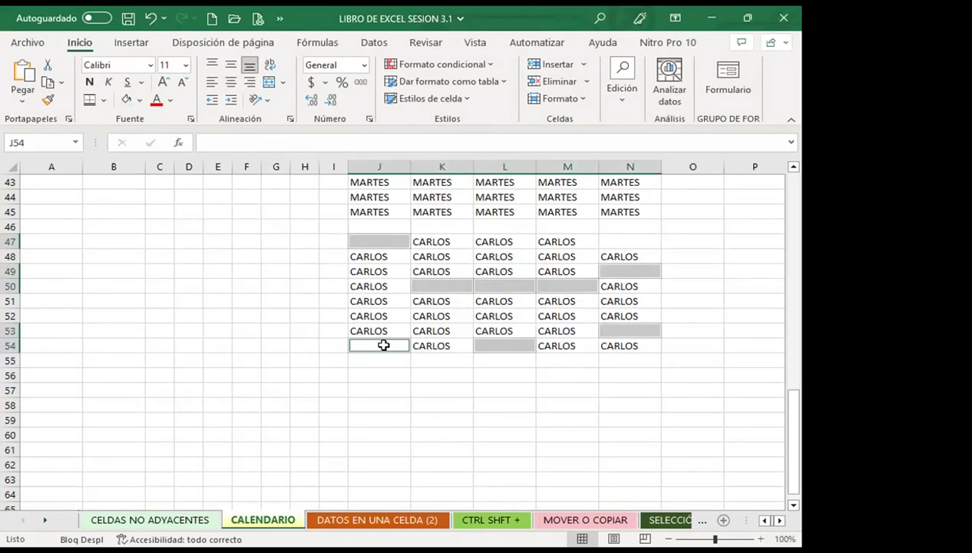
pyautogui.keyDown('ctrl'); pyautogui.click(619, 237); pyautogui.keyUp('ctrl')
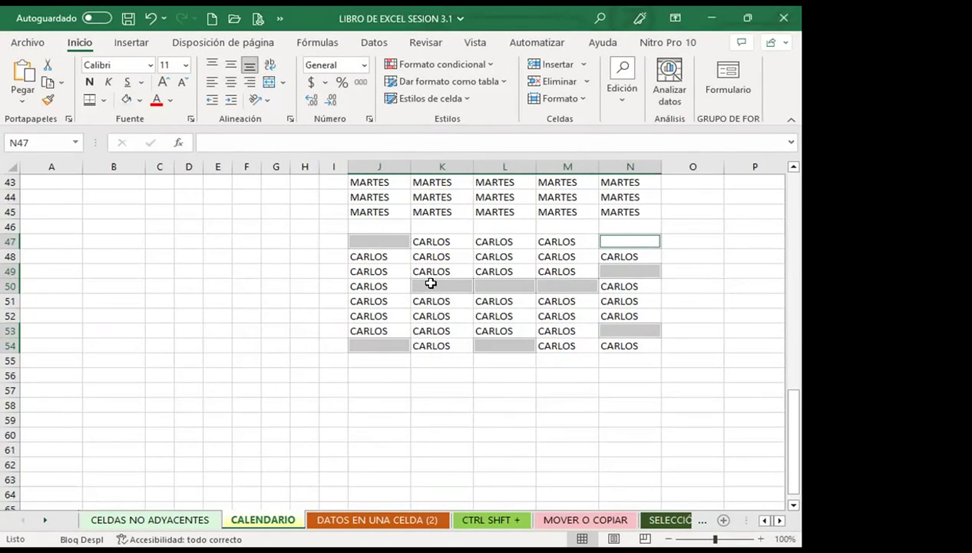
# Return to the calendar at the top and select I11, the cell holding 28
pyautogui.scroll(2, 426, 306)
pyautogui.scroll(7, 408, 332)
pyautogui.scroll(5, 406, 352)
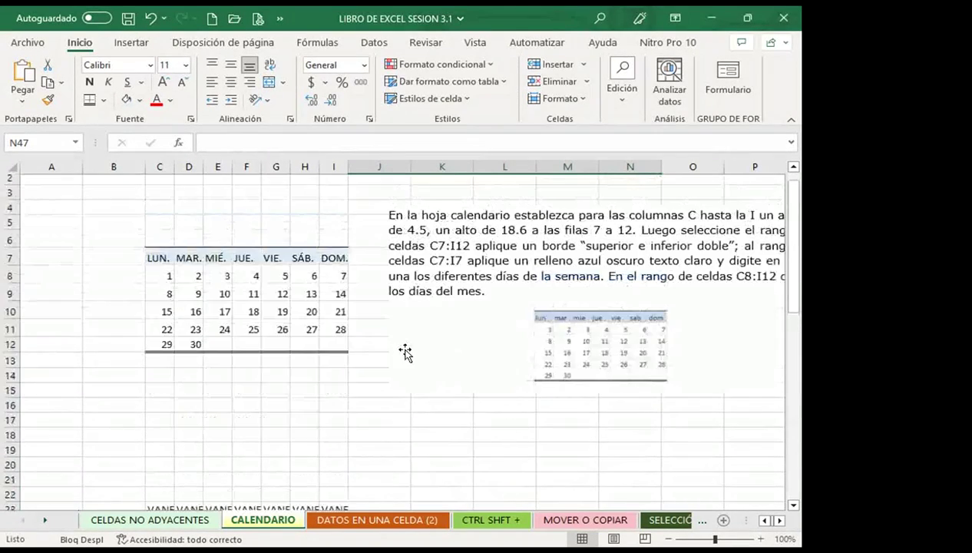
pyautogui.scroll(1, 405, 353)
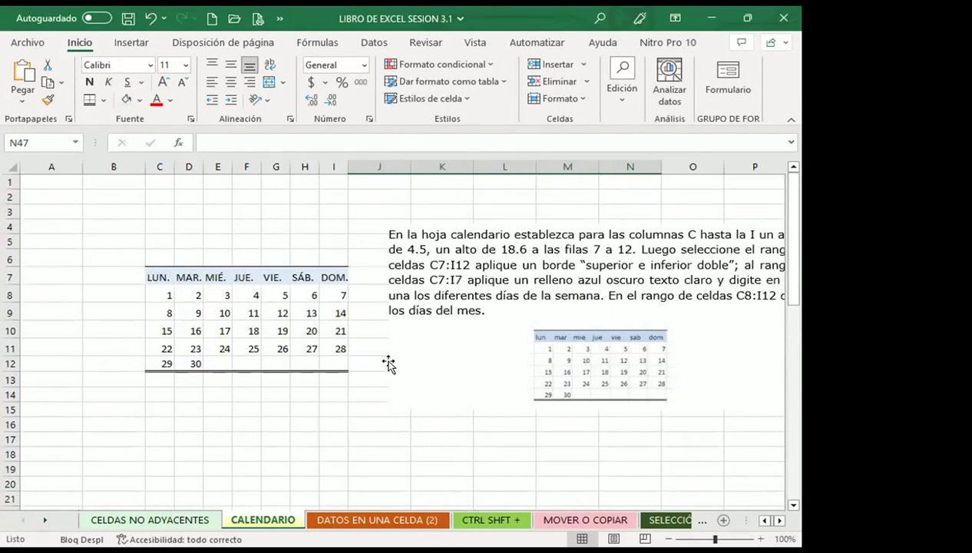
pyautogui.click(320, 348)
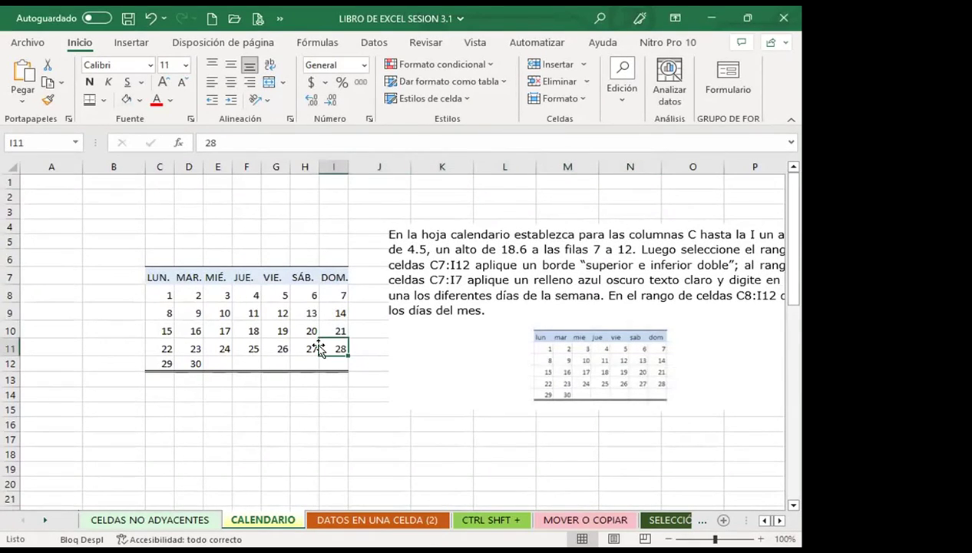
# Nudge the sample calendar picture up and right beside the finished C7:I12 table, then bring up the keyboard language options
pyautogui.moveTo(494, 332); pyautogui.dragTo(558, 310)
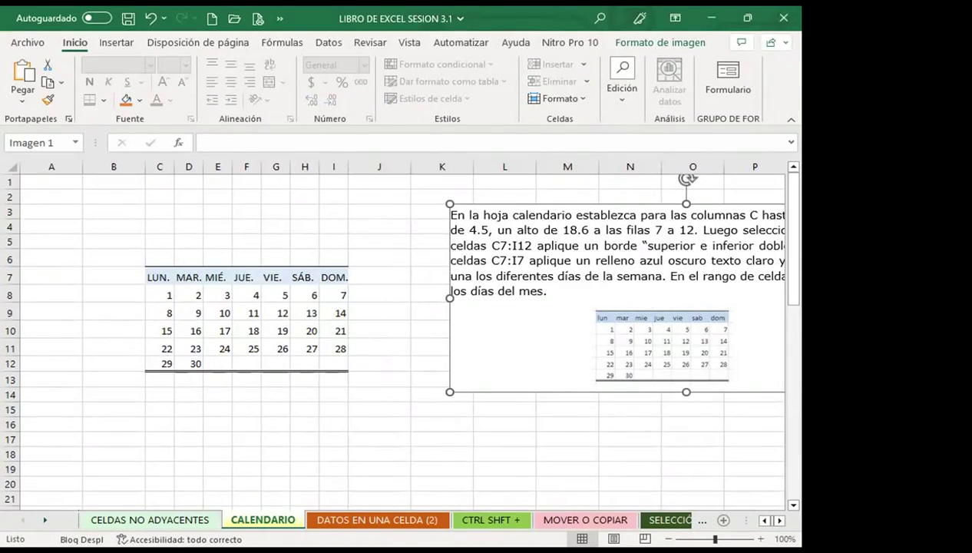
pyautogui.press('Escape')
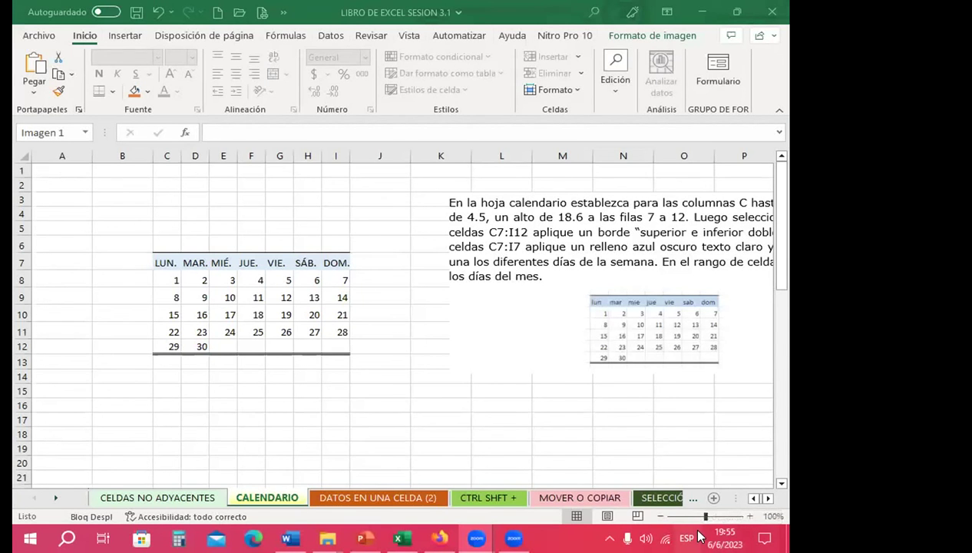
pyautogui.click(686, 537)
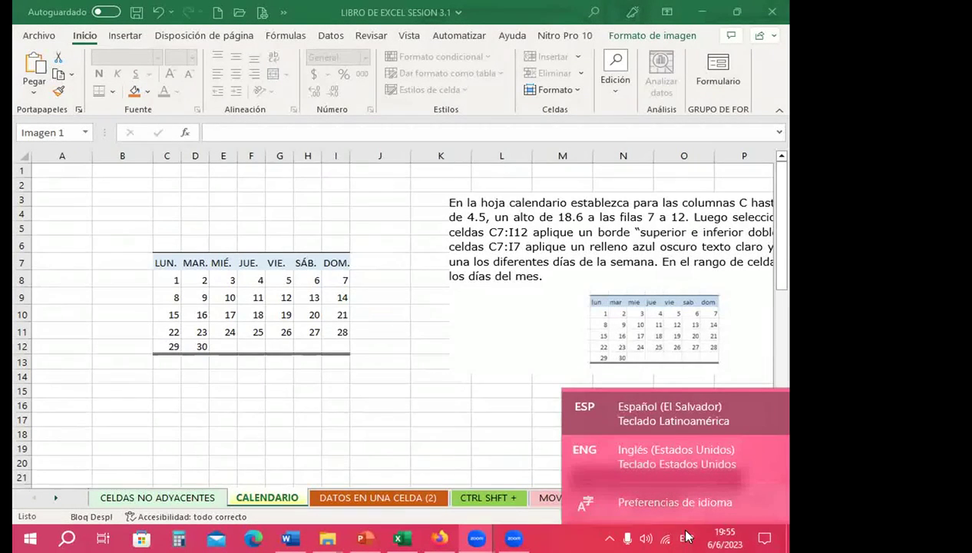
# Toggle the keyboard language options a few times, then close the input language list
pyautogui.click(688, 533)
pyautogui.click(691, 533)
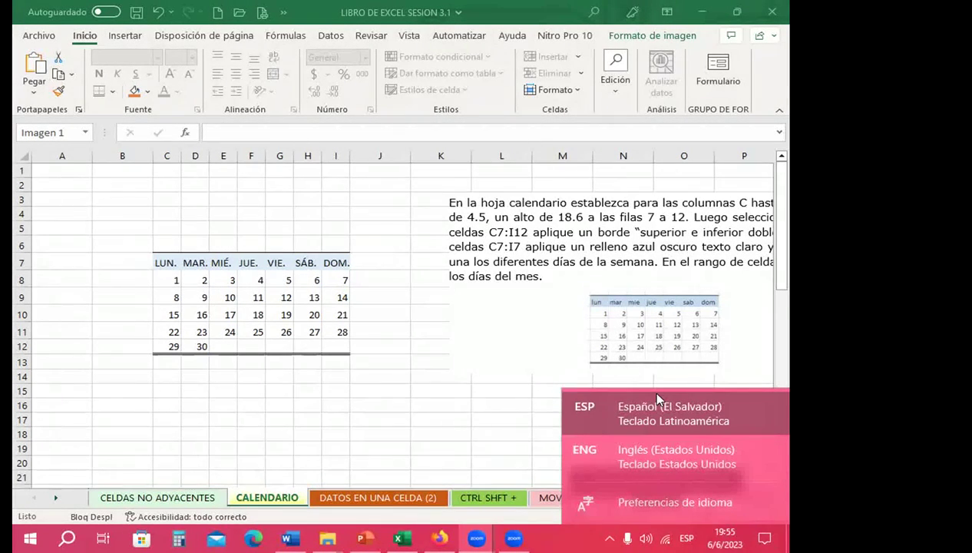
pyautogui.click(691, 535)
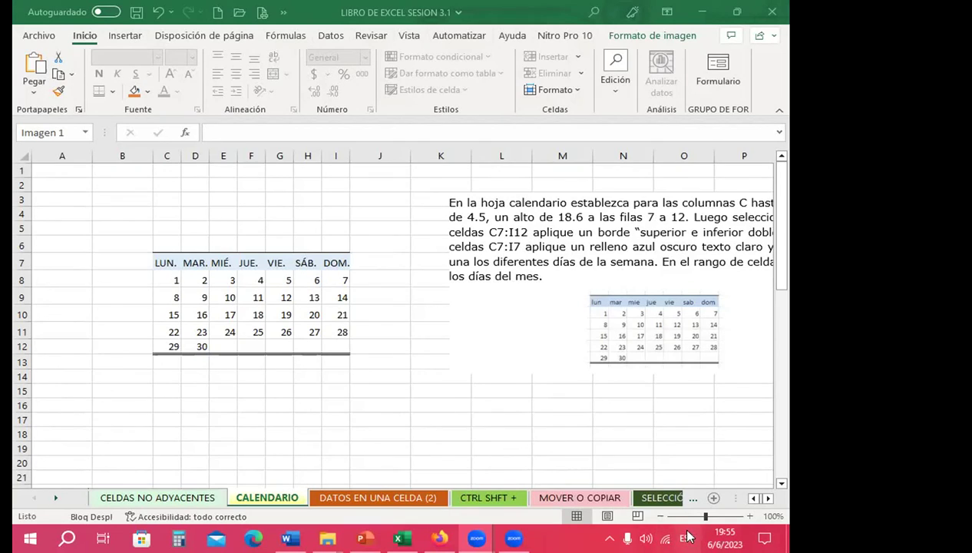
pyautogui.click(684, 537)
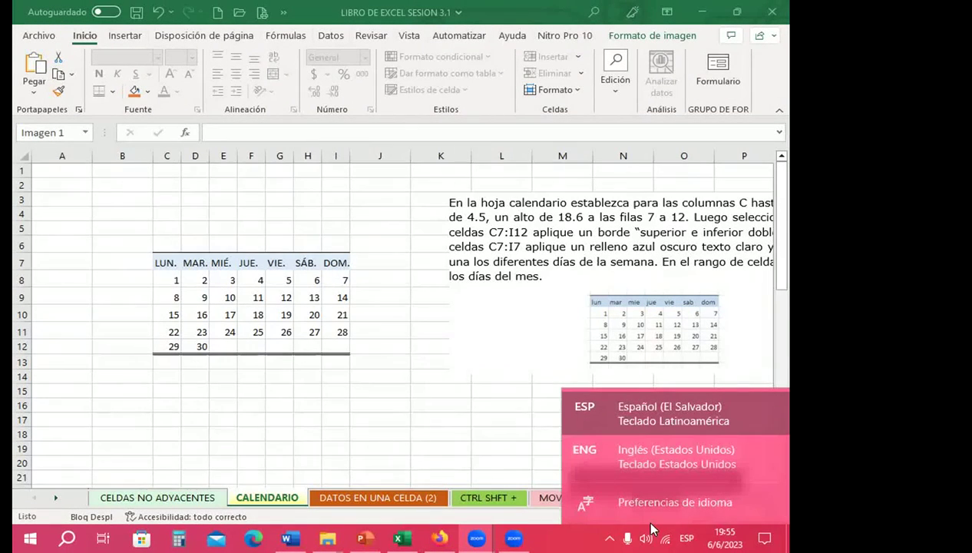
pyautogui.click(566, 536)
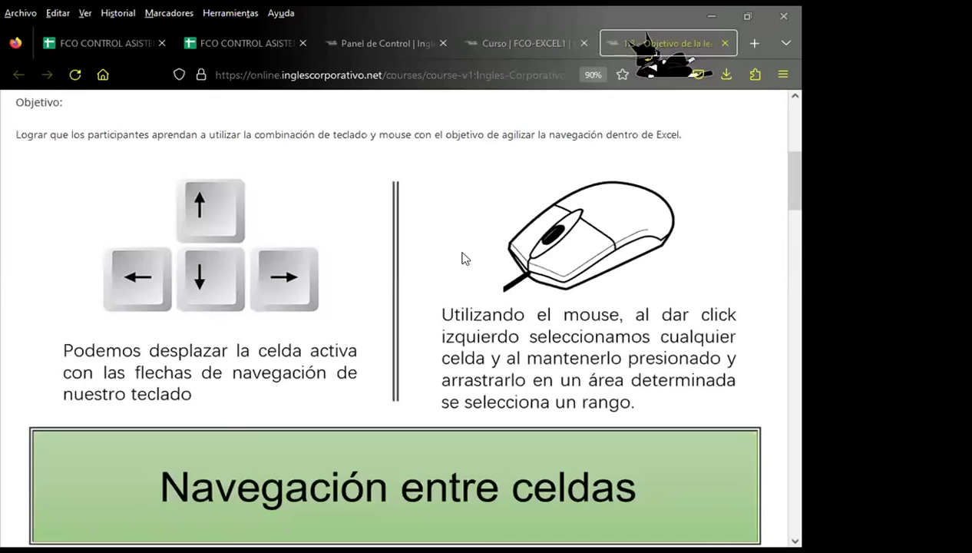
# Open the Foro de discusión clase #3 unit, scroll to its posts, then select cell A84
pyautogui.scroll(5, 464, 259)
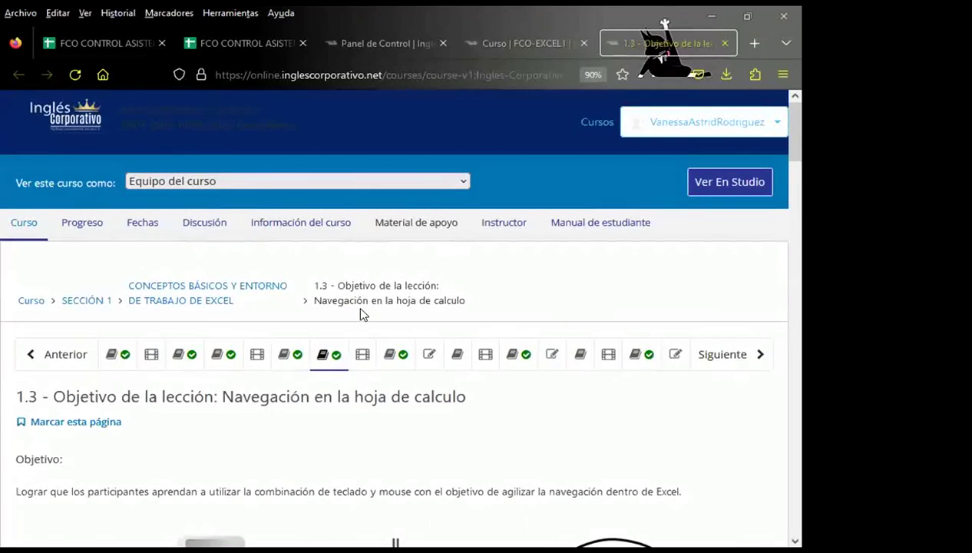
pyautogui.click(396, 366)
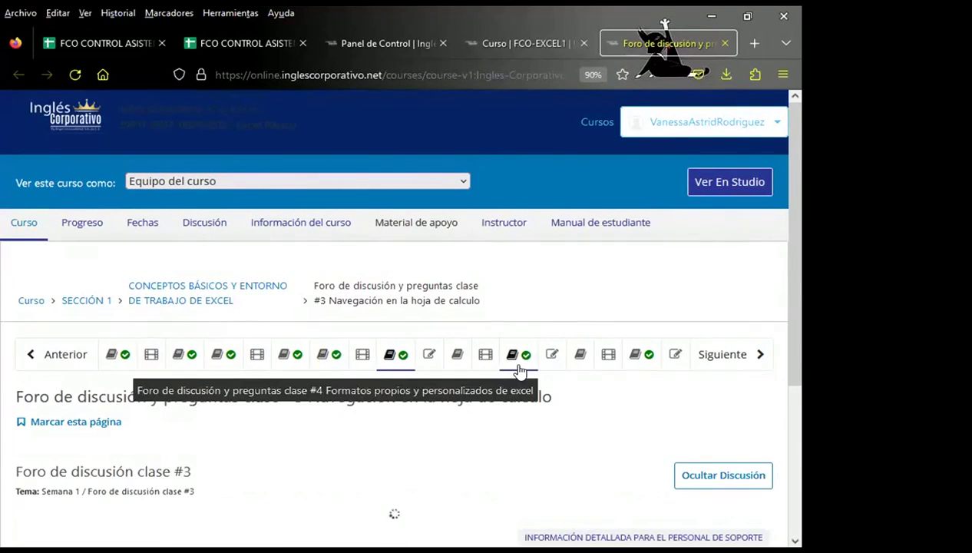
pyautogui.scroll(-2, 530, 380)
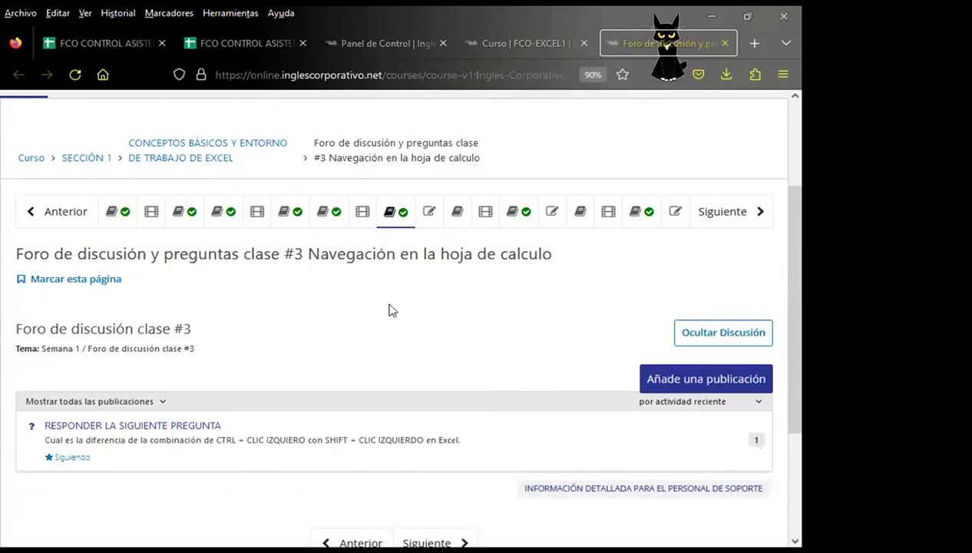
pyautogui.scroll(-2, 368, 323)
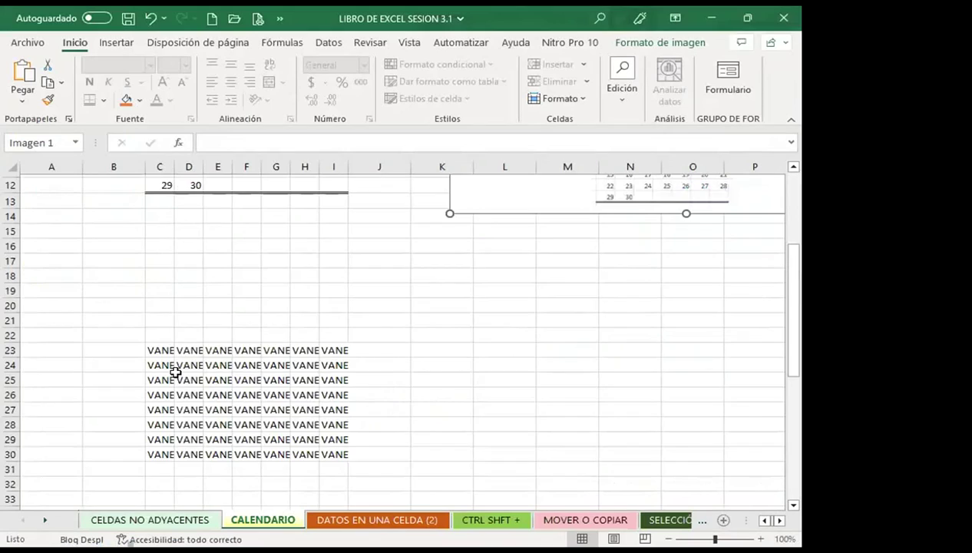
pyautogui.scroll(-10, 163, 364)
pyautogui.scroll(-10, 163, 364)
pyautogui.scroll(-3, 163, 364)
pyautogui.click(65, 232)
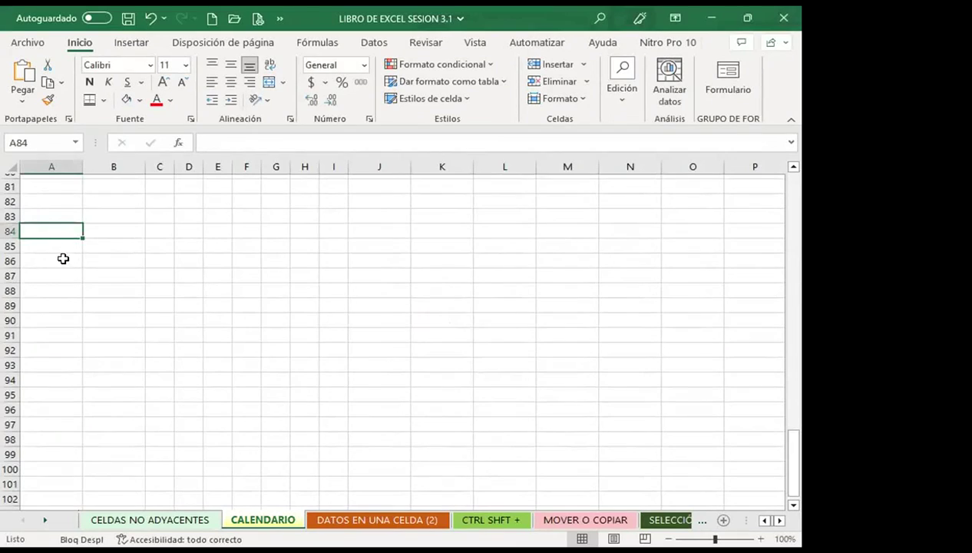
pyautogui.keyDown('ctrl'); pyautogui.click(61, 260); pyautogui.keyUp('ctrl')
pyautogui.keyDown('ctrl'); pyautogui.click(114, 291); pyautogui.keyUp('ctrl')
pyautogui.keyDown('ctrl'); pyautogui.click(217, 246); pyautogui.keyUp('ctrl')
pyautogui.keyDown('ctrl'); pyautogui.click(276, 305); pyautogui.keyUp('ctrl')
pyautogui.keyDown('ctrl'); pyautogui.click(334, 260); pyautogui.keyUp('ctrl')
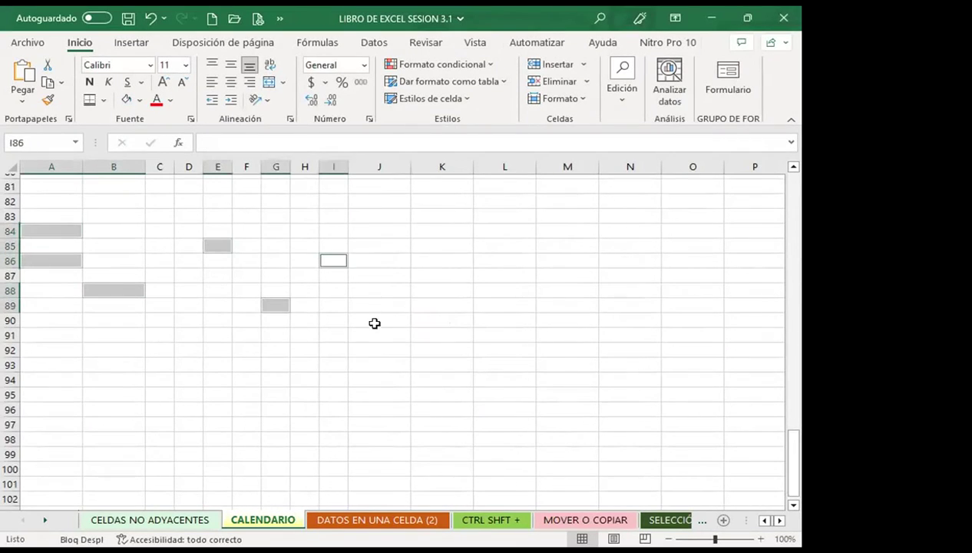
pyautogui.keyDown('ctrl'); pyautogui.click(378, 320); pyautogui.keyUp('ctrl')
pyautogui.keyDown('ctrl'); pyautogui.click(441, 260); pyautogui.keyUp('ctrl')
pyautogui.moveTo(505, 261); pyautogui.dragTo(505, 290)
pyautogui.keyDown('ctrl'); pyautogui.click(505, 364); pyautogui.keyUp('ctrl')
pyautogui.keyDown('ctrl'); pyautogui.click(379, 394); pyautogui.keyUp('ctrl')
pyautogui.keyDown('ctrl'); pyautogui.click(246, 394); pyautogui.keyUp('ctrl')
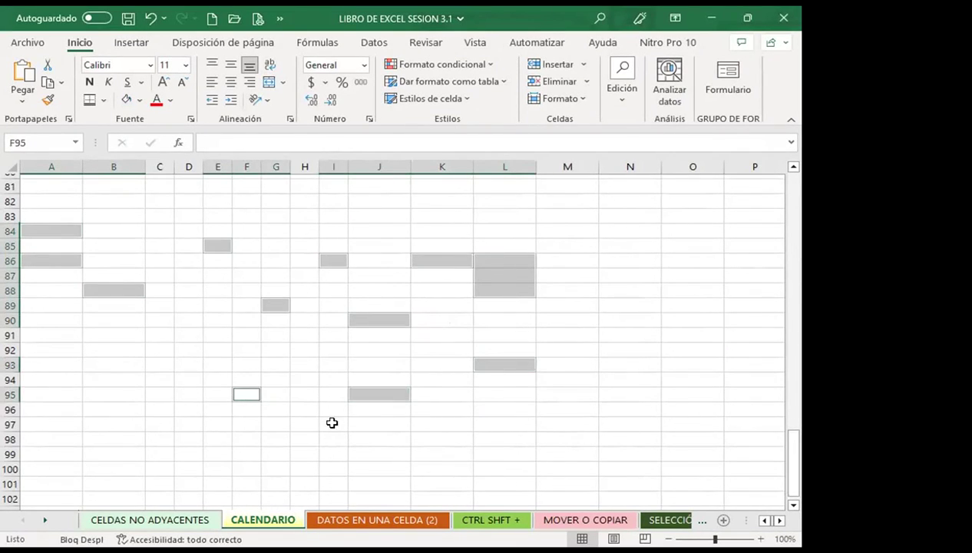
pyautogui.moveTo(333, 424); pyautogui.dragTo(379, 424)
pyautogui.moveTo(619, 383); pyautogui.dragTo(623, 395)
pyautogui.keyDown('ctrl'); pyautogui.click(629, 216); pyautogui.keyUp('ctrl')
pyautogui.moveTo(755, 246); pyautogui.dragTo(755, 260)
pyautogui.moveTo(568, 305); pyautogui.dragTo(567, 320)
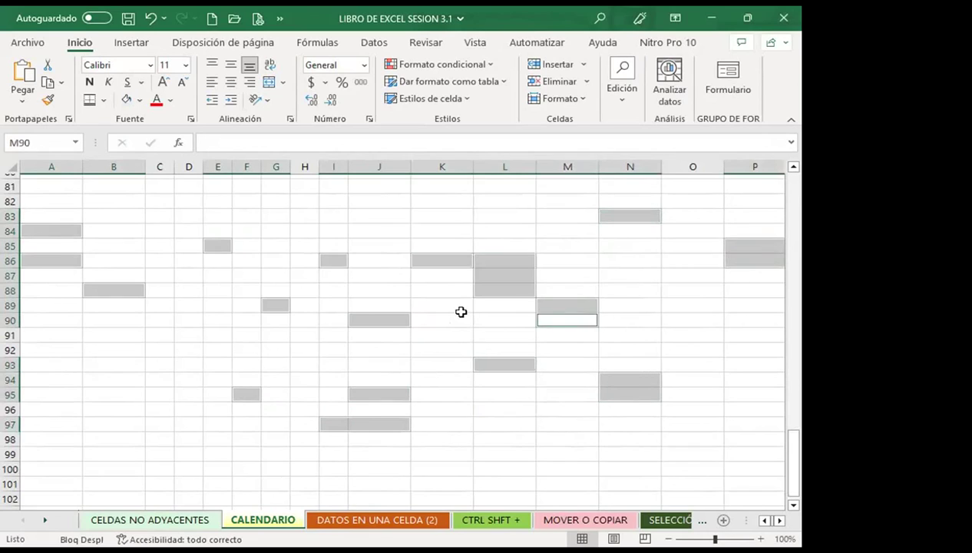
pyautogui.keyDown('ctrl'); pyautogui.click(379, 319); pyautogui.keyUp('ctrl')
pyautogui.keyDown('ctrl'); pyautogui.click(217, 230); pyautogui.keyUp('ctrl')
pyautogui.moveTo(160, 320); pyautogui.dragTo(189, 319)
pyautogui.keyDown('ctrl'); pyautogui.click(113, 394); pyautogui.keyUp('ctrl')
pyautogui.keyDown('ctrl'); pyautogui.click(188, 454); pyautogui.keyUp('ctrl')
pyautogui.keyDown('ctrl'); pyautogui.click(379, 350); pyautogui.keyUp('ctrl')
pyautogui.keyDown('ctrl'); pyautogui.click(379, 246); pyautogui.keyUp('ctrl')
pyautogui.keyDown('ctrl'); pyautogui.click(442, 216); pyautogui.keyUp('ctrl')
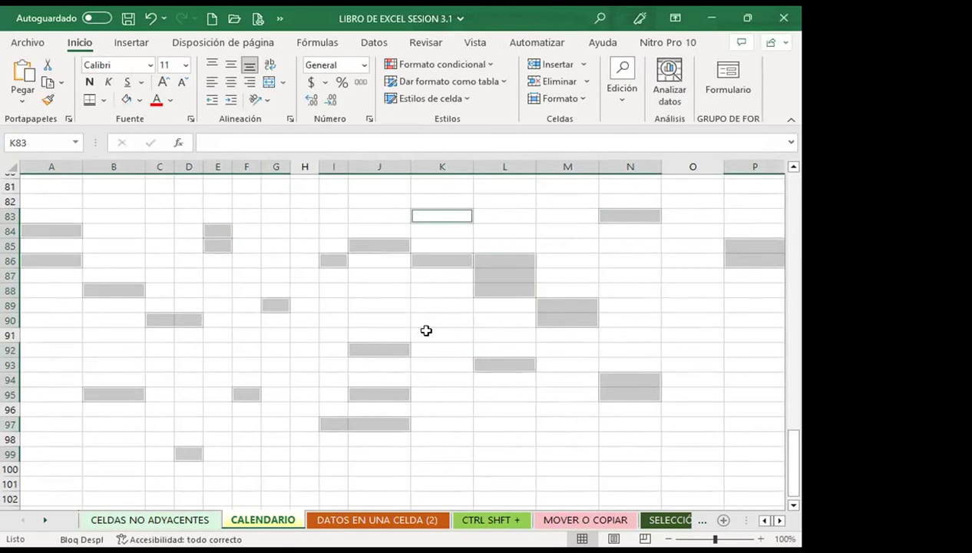
pyautogui.keyDown('ctrl'); pyautogui.click(431, 318); pyautogui.keyUp('ctrl')
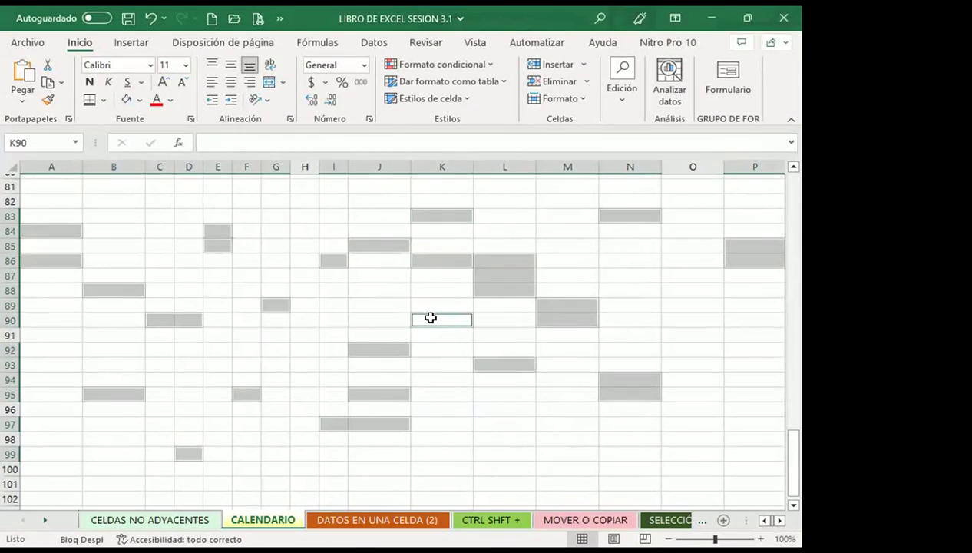
pyautogui.click(222, 317)
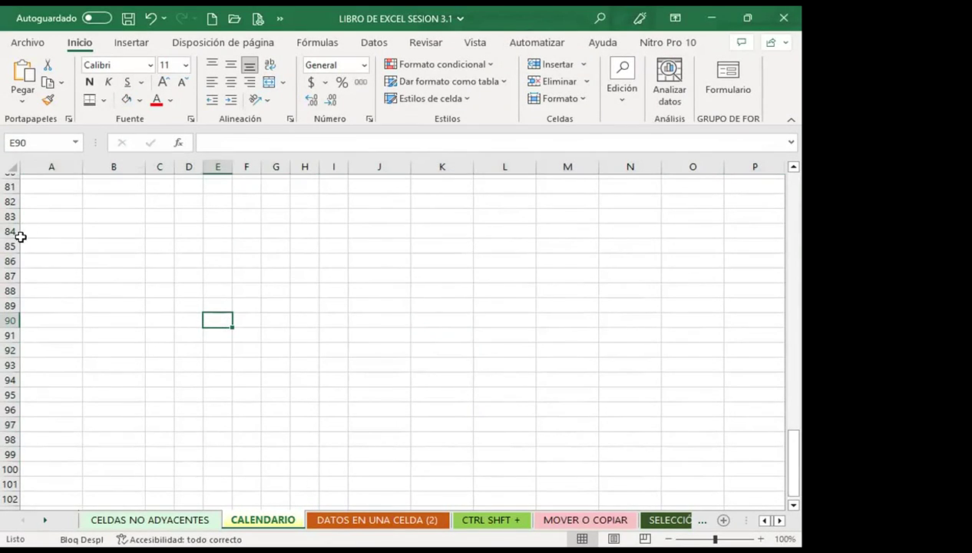
pyautogui.moveTo(113, 234); pyautogui.dragTo(49, 225)
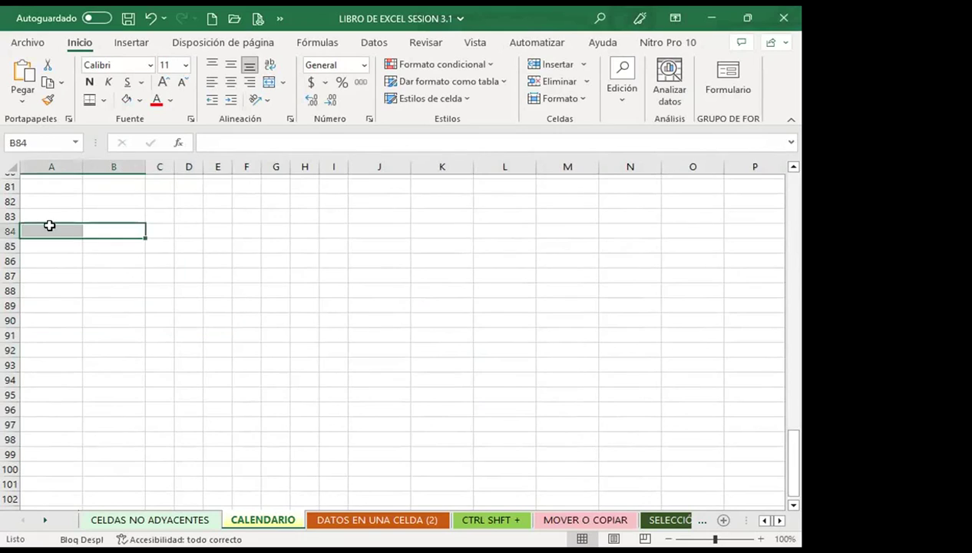
pyautogui.click(42, 226)
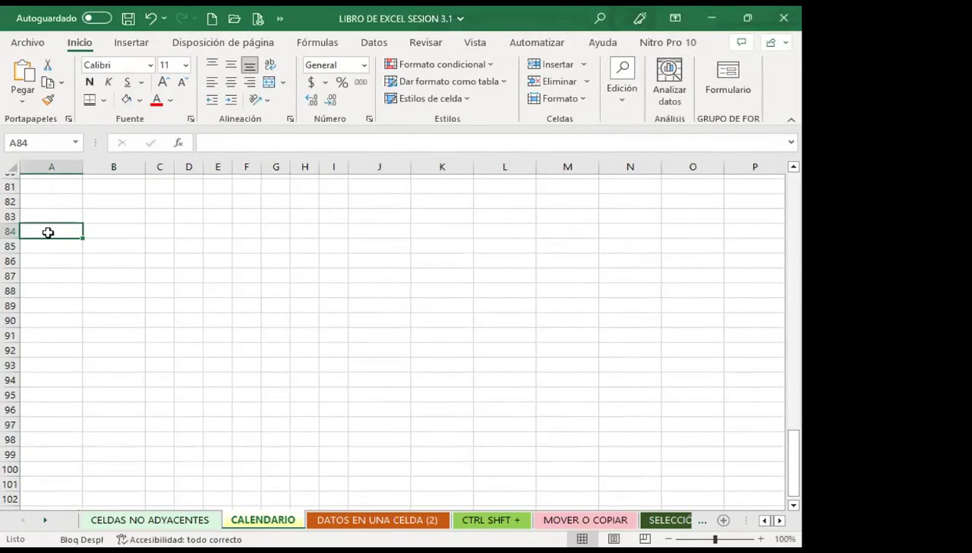
pyautogui.moveTo(41, 225)
pyautogui.mouseDown()
pyautogui.moveTo(166, 319)
pyautogui.moveTo(526, 428)
pyautogui.mouseUp()
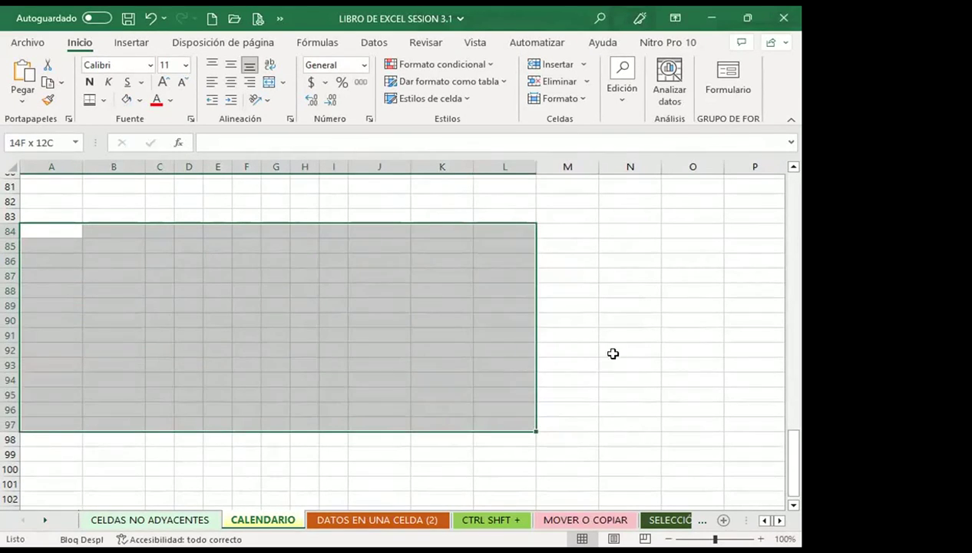
pyautogui.moveTo(526, 427); pyautogui.dragTo(703, 232)
pyautogui.moveTo(314, 375)
pyautogui.mouseDown()
pyautogui.moveTo(488, 417)
pyautogui.moveTo(728, 304)
pyautogui.moveTo(265, 428)
pyautogui.moveTo(260, 462)
pyautogui.moveTo(372, 459)
pyautogui.moveTo(425, 471)
pyautogui.moveTo(596, 457)
pyautogui.moveTo(493, 290)
pyautogui.moveTo(317, 232)
pyautogui.moveTo(187, 262)
pyautogui.moveTo(195, 406)
pyautogui.moveTo(343, 456)
pyautogui.moveTo(703, 432)
pyautogui.moveTo(657, 412)
pyautogui.moveTo(287, 364)
pyautogui.mouseUp()
pyautogui.keyDown('ctrl'); pyautogui.moveTo(69, 261); pyautogui.dragTo(68, 350); pyautogui.keyUp('ctrl')
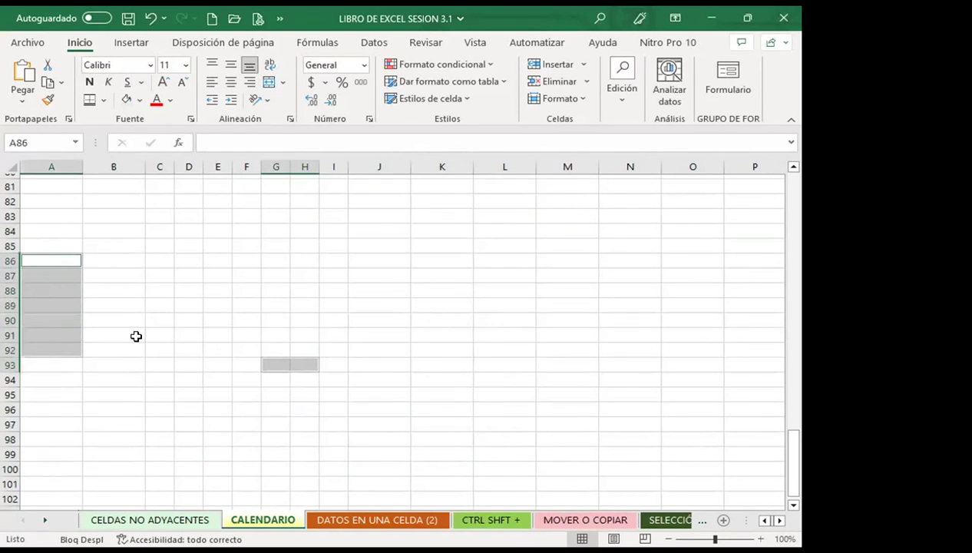
pyautogui.keyDown('ctrl'); pyautogui.moveTo(159, 335); pyautogui.dragTo(201, 407); pyautogui.keyUp('ctrl')
pyautogui.keyDown('ctrl'); pyautogui.moveTo(379, 336); pyautogui.dragTo(377, 409); pyautogui.keyUp('ctrl')
pyautogui.moveTo(505, 320)
pyautogui.keyDown('ctrl'); pyautogui.mouseDown()
pyautogui.moveTo(536, 408)
pyautogui.moveTo(569, 408)
pyautogui.mouseUp(); pyautogui.keyUp('ctrl')
pyautogui.moveTo(755, 319)
pyautogui.keyDown('ctrl'); pyautogui.mouseDown()
pyautogui.moveTo(723, 384)
pyautogui.moveTo(755, 393)
pyautogui.mouseUp(); pyautogui.keyUp('ctrl')
pyautogui.keyDown('ctrl'); pyautogui.moveTo(442, 245); pyautogui.dragTo(441, 275); pyautogui.keyUp('ctrl')
pyautogui.keyDown('ctrl'); pyautogui.moveTo(246, 245); pyautogui.dragTo(217, 275); pyautogui.keyUp('ctrl')
pyautogui.keyDown('ctrl'); pyautogui.moveTo(113, 246); pyautogui.dragTo(113, 275); pyautogui.keyUp('ctrl')
pyautogui.keyDown('ctrl'); pyautogui.moveTo(89, 401); pyautogui.dragTo(46, 422); pyautogui.keyUp('ctrl')
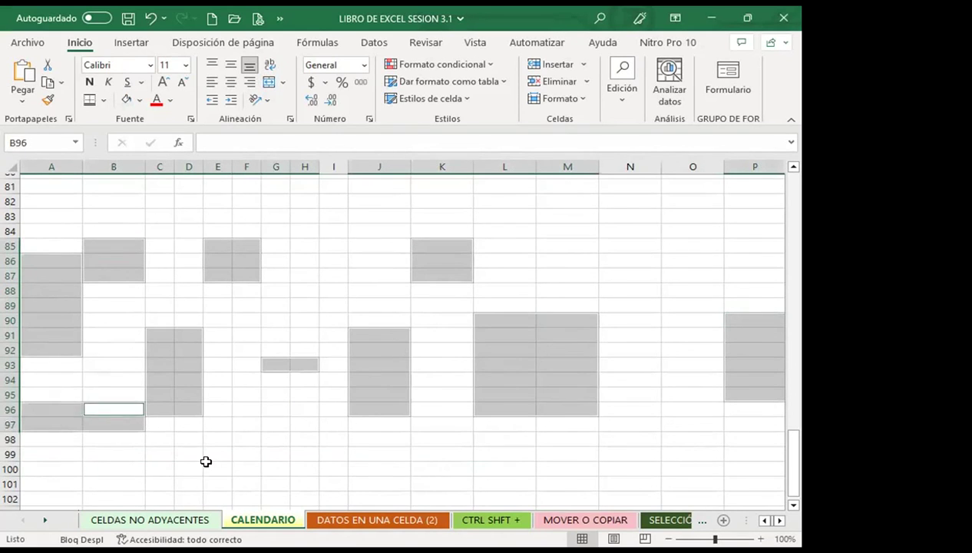
pyautogui.keyDown('ctrl'); pyautogui.moveTo(218, 468); pyautogui.dragTo(217, 483); pyautogui.keyUp('ctrl')
pyautogui.keyDown('ctrl'); pyautogui.moveTo(334, 454); pyautogui.dragTo(379, 482); pyautogui.keyUp('ctrl')
pyautogui.keyDown('ctrl'); pyautogui.click(442, 454); pyautogui.keyUp('ctrl')
pyautogui.keyDown('ctrl'); pyautogui.moveTo(442, 350); pyautogui.dragTo(442, 336); pyautogui.keyUp('ctrl')
pyautogui.keyDown('ctrl'); pyautogui.moveTo(284, 248); pyautogui.dragTo(304, 246); pyautogui.keyUp('ctrl')
pyautogui.keyDown('ctrl'); pyautogui.moveTo(441, 231); pyautogui.dragTo(505, 232); pyautogui.keyUp('ctrl')
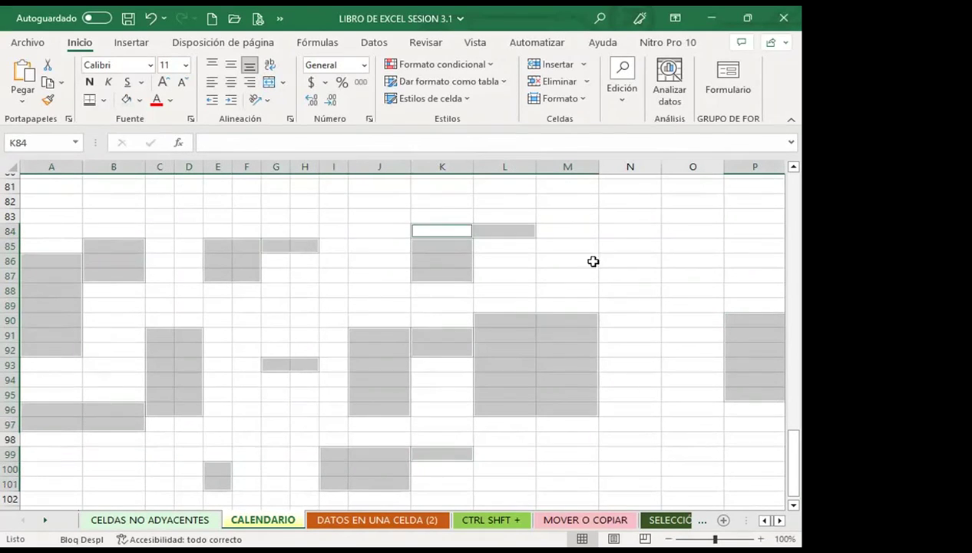
pyautogui.keyDown('ctrl'); pyautogui.moveTo(621, 321); pyautogui.dragTo(621, 335); pyautogui.keyUp('ctrl')
pyautogui.keyDown('ctrl'); pyautogui.click(621, 410); pyautogui.keyUp('ctrl')
pyautogui.click(269, 317)
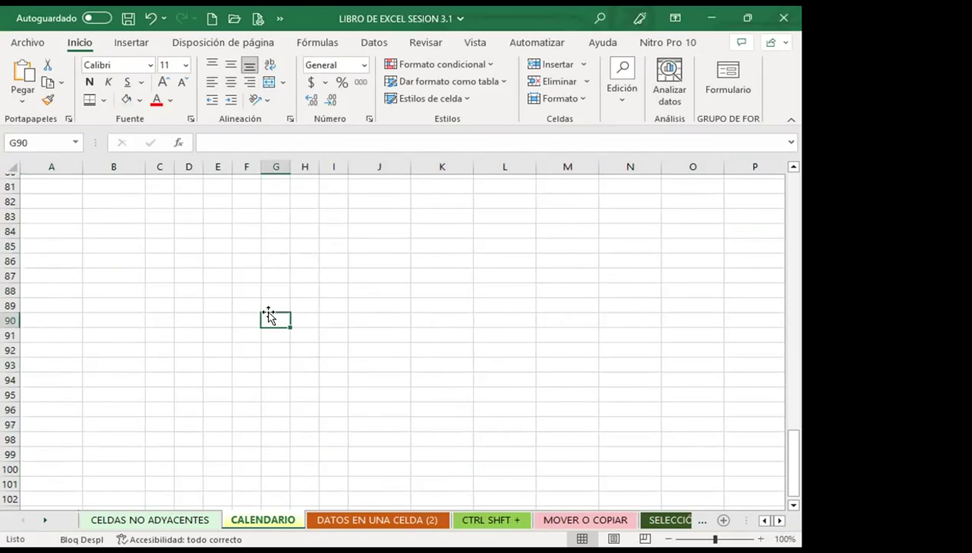
pyautogui.moveTo(63, 242)
pyautogui.keyDown('shift'); pyautogui.mouseDown()
pyautogui.moveTo(269, 244)
pyautogui.moveTo(687, 272)
pyautogui.mouseUp(); pyautogui.keyUp('shift')
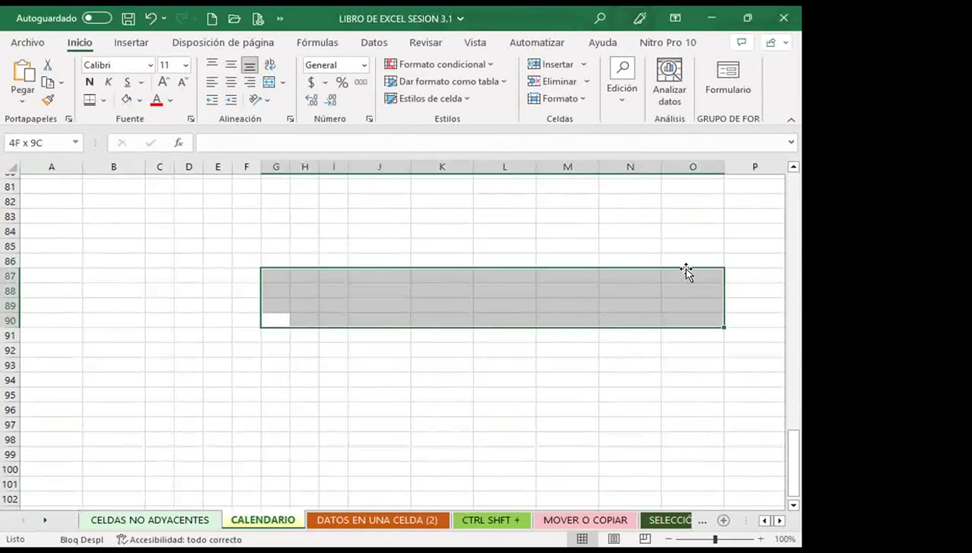
pyautogui.keyDown('shift'); pyautogui.click(25, 225); pyautogui.keyUp('shift')
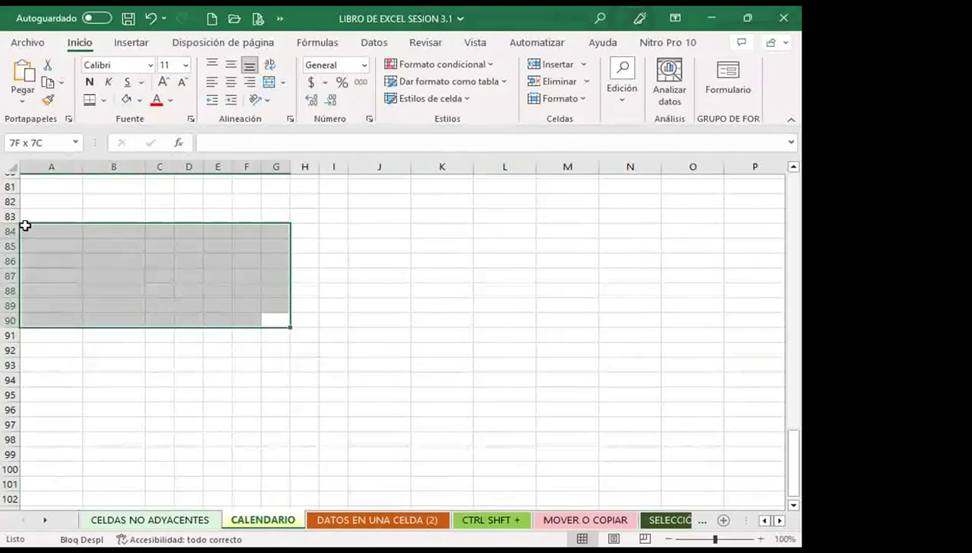
pyautogui.keyDown('shift'); pyautogui.click(652, 440); pyautogui.keyUp('shift')
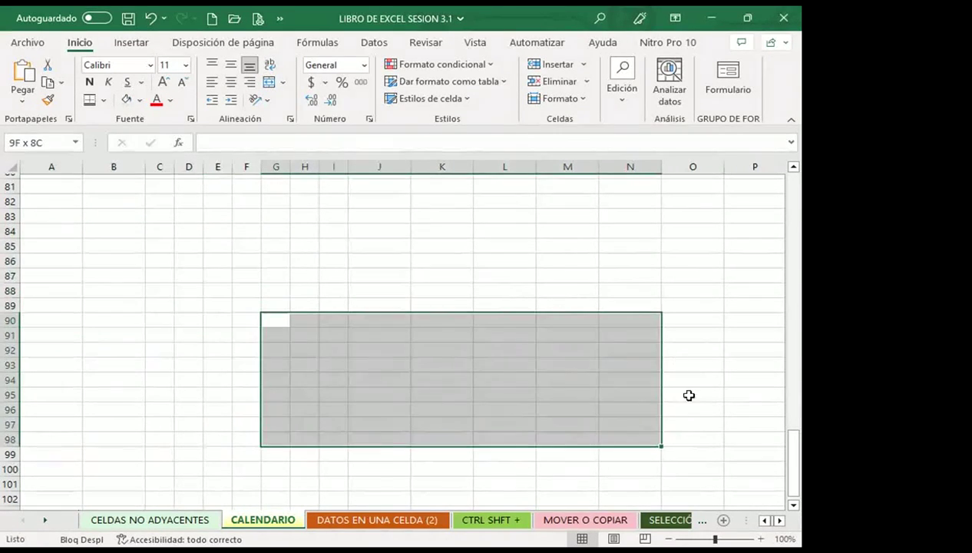
pyautogui.keyDown('shift'); pyautogui.click(617, 238); pyautogui.keyUp('shift')
pyautogui.keyDown('shift'); pyautogui.click(384, 213); pyautogui.keyUp('shift')
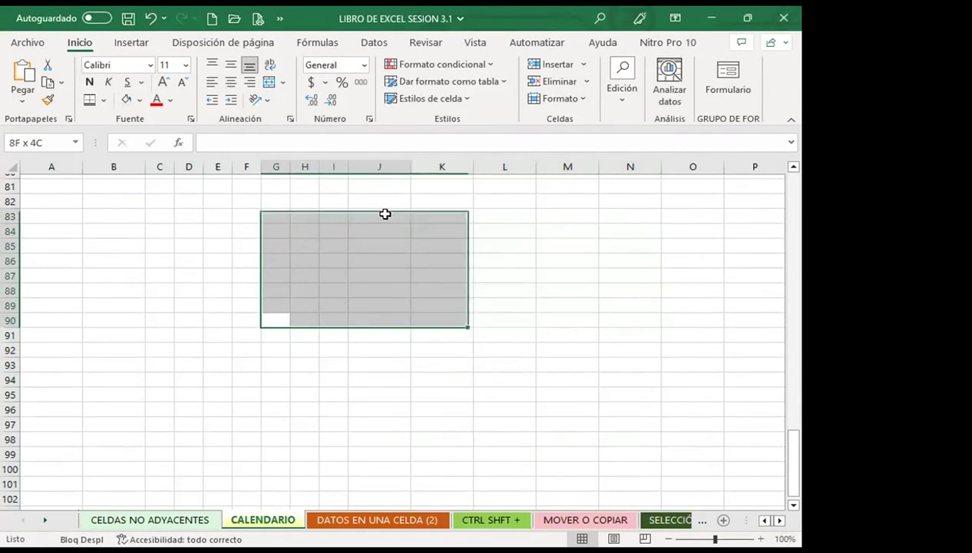
pyautogui.keyDown('shift'); pyautogui.click(201, 233); pyautogui.keyUp('shift')
pyautogui.keyDown('shift'); pyautogui.click(219, 380); pyautogui.keyUp('shift')
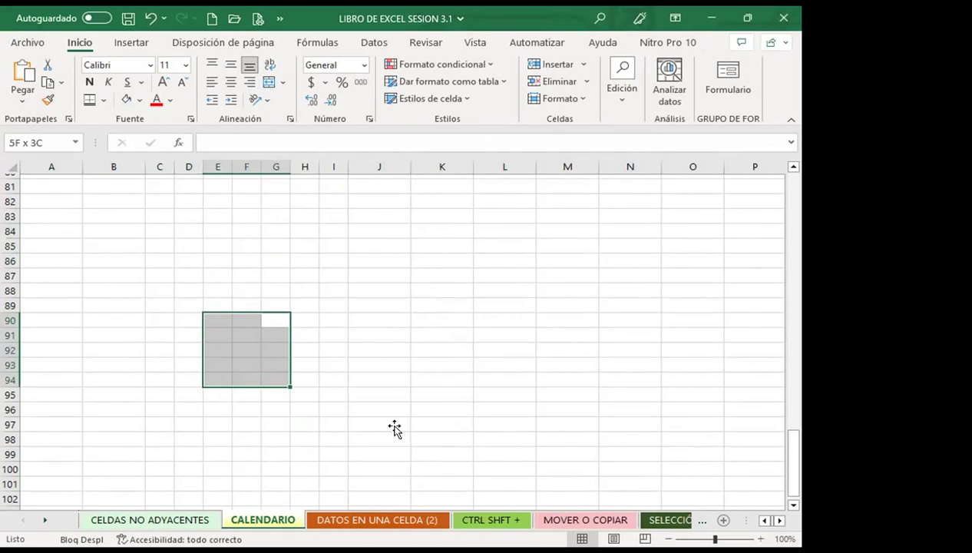
pyautogui.keyDown('shift'); pyautogui.click(545, 373); pyautogui.keyUp('shift')
pyautogui.keyDown('shift'); pyautogui.click(61, 261); pyautogui.keyUp('shift')
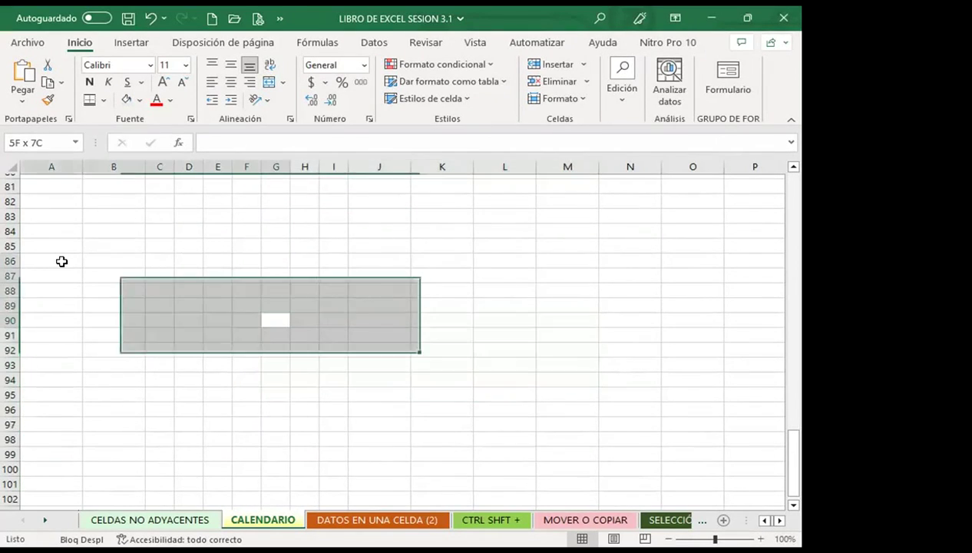
pyautogui.keyDown('shift'); pyautogui.click(361, 350); pyautogui.keyUp('shift')
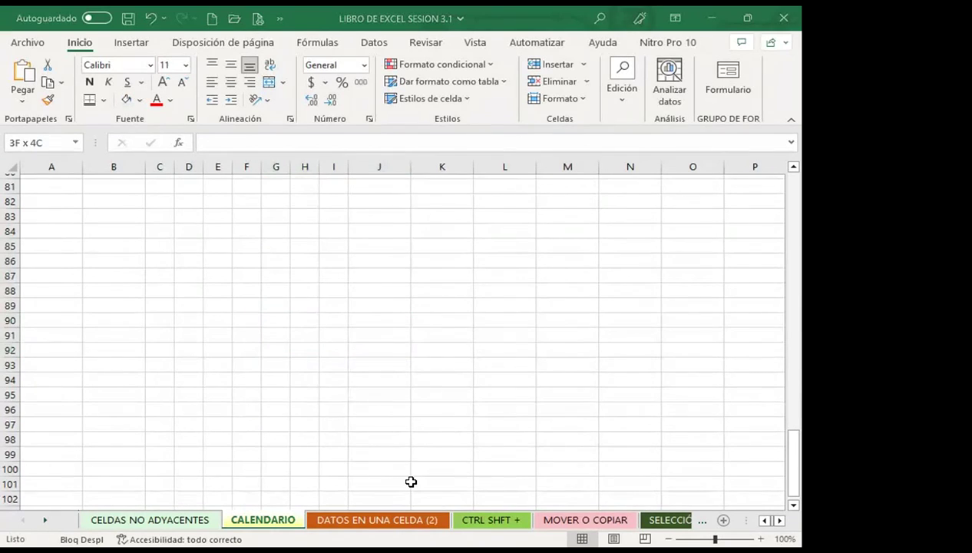
pyautogui.hotkey('alt', 'Tab')
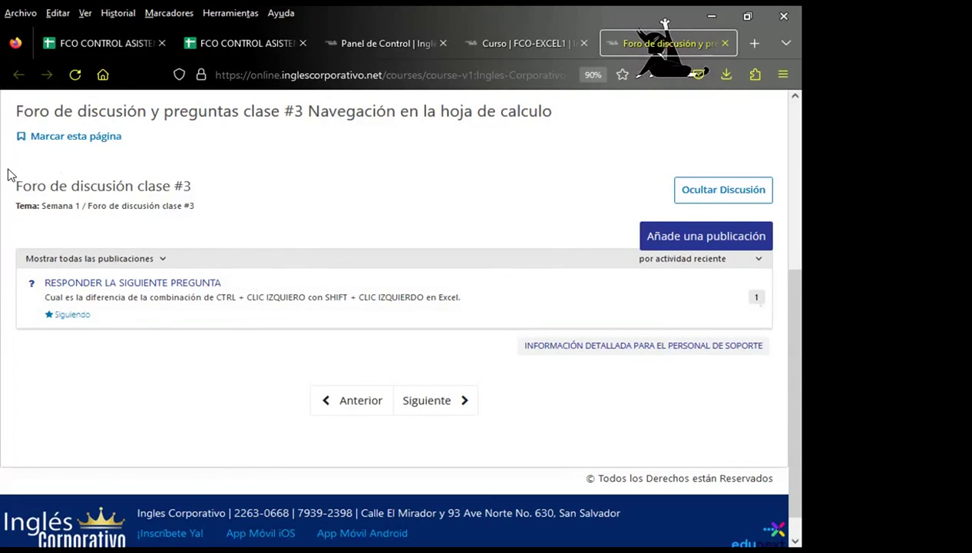
# Highlight the forum's title and topic line, then clear the highlight
pyautogui.moveTo(197, 207); pyautogui.dragTo(184, 183)
pyautogui.click(270, 224)
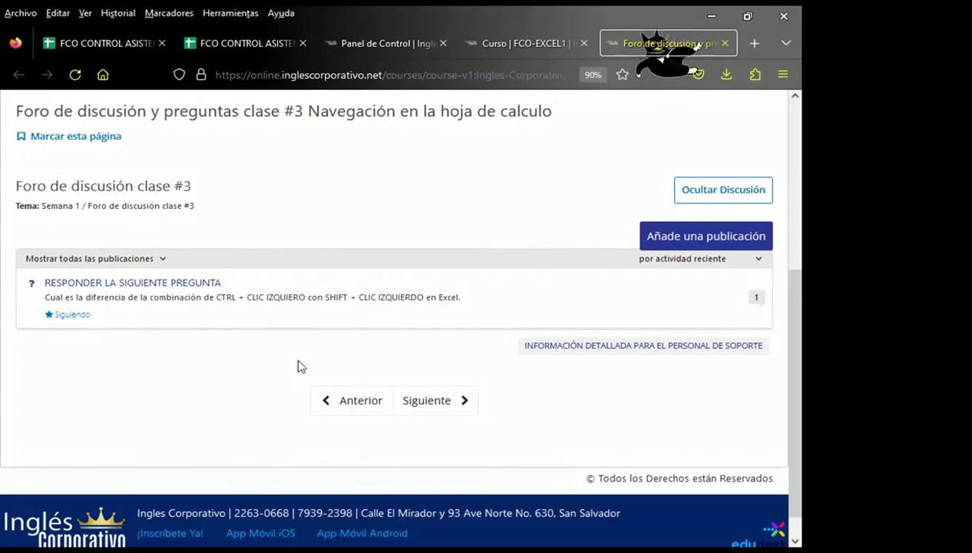